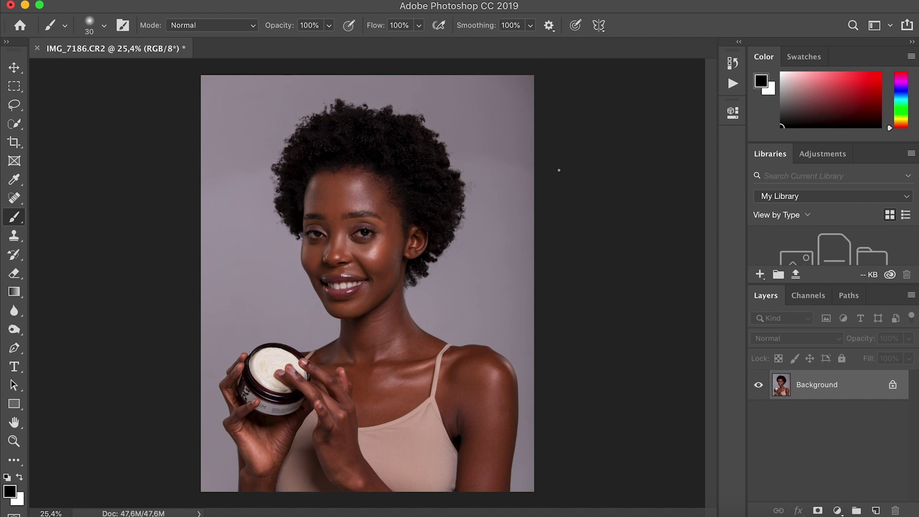
- Duplicate the Background layer for retouching
key("super+plus")
key("super+plus")
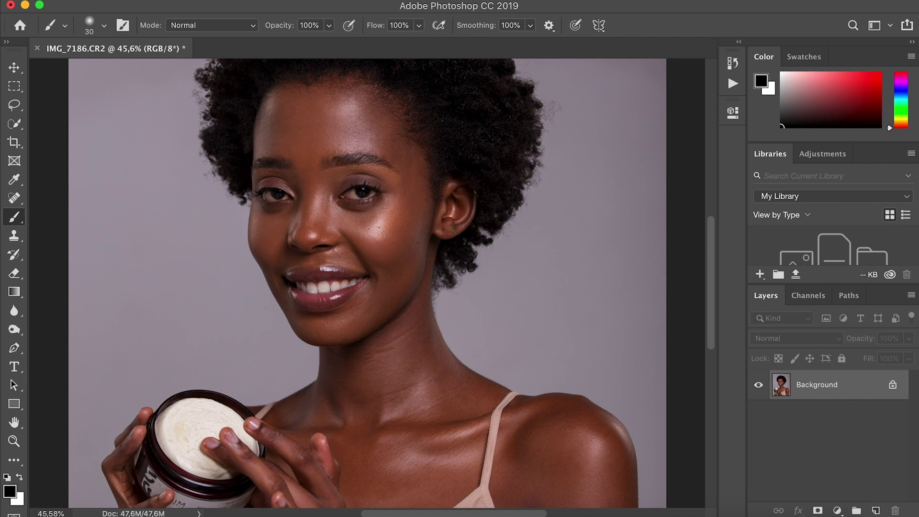
scroll(367, 282, "down", 5)
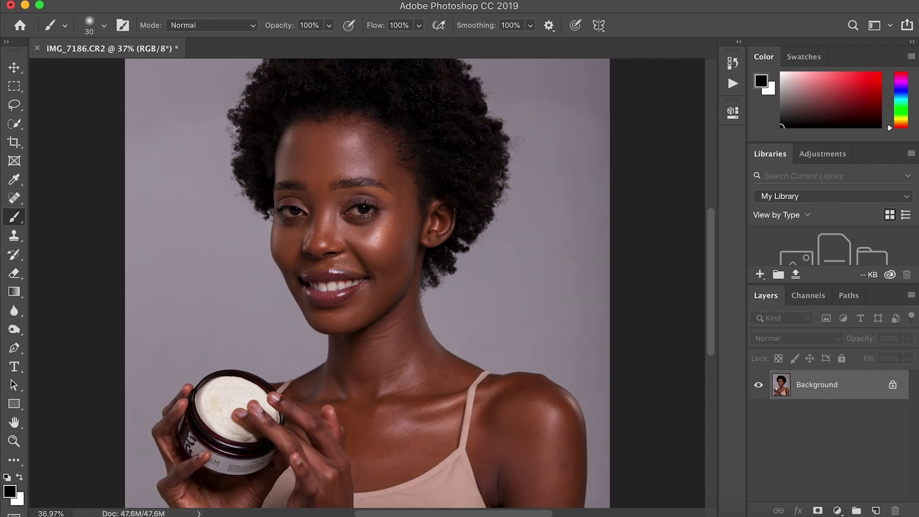
scroll(339, 209, "up", 1)
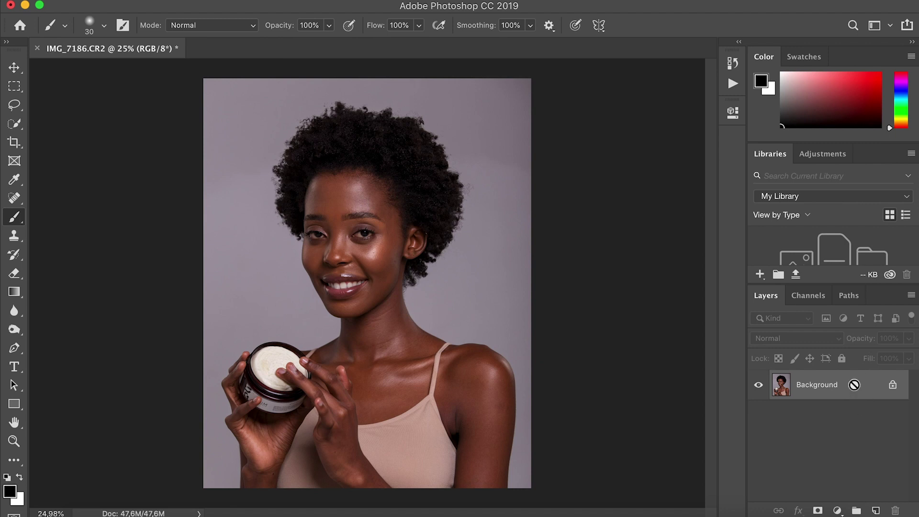
key("ctrl+j")
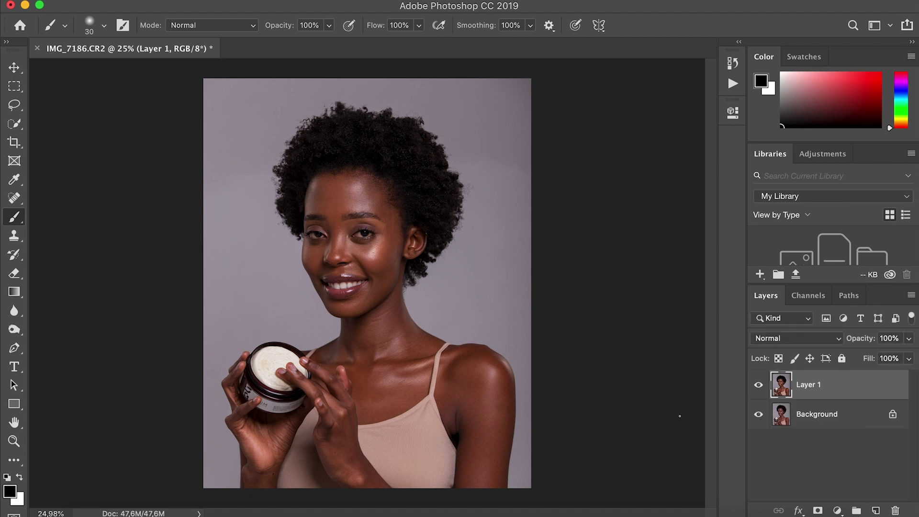
- Remove the blemishes on the bright cheek highlight with the Spot Healing Brush, reducing its size to 10 px
scroll(351, 224, "up", 5)
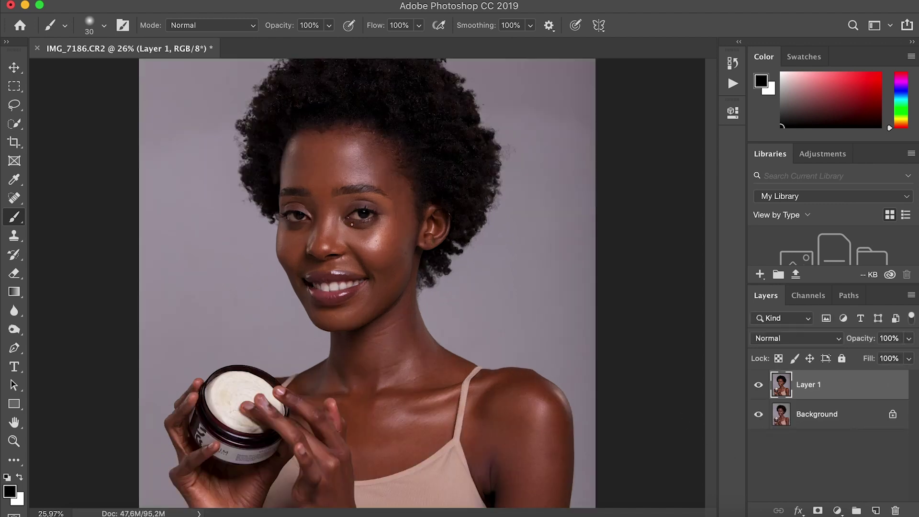
scroll(352, 224, "up", 3)
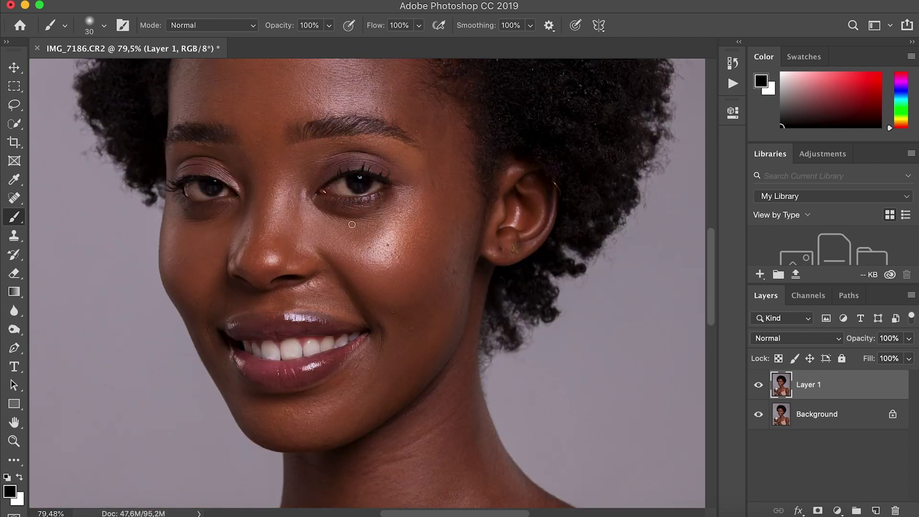
left_click(14, 199)
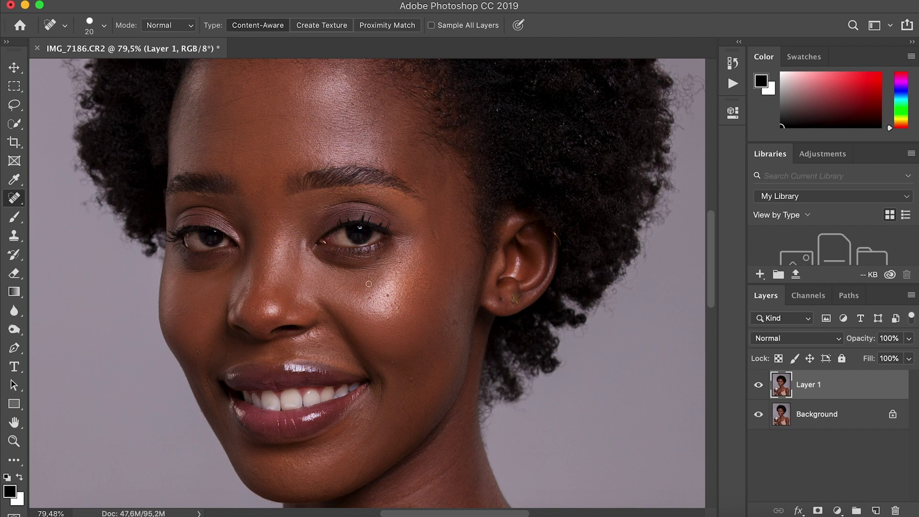
scroll(387, 295, "up", 5)
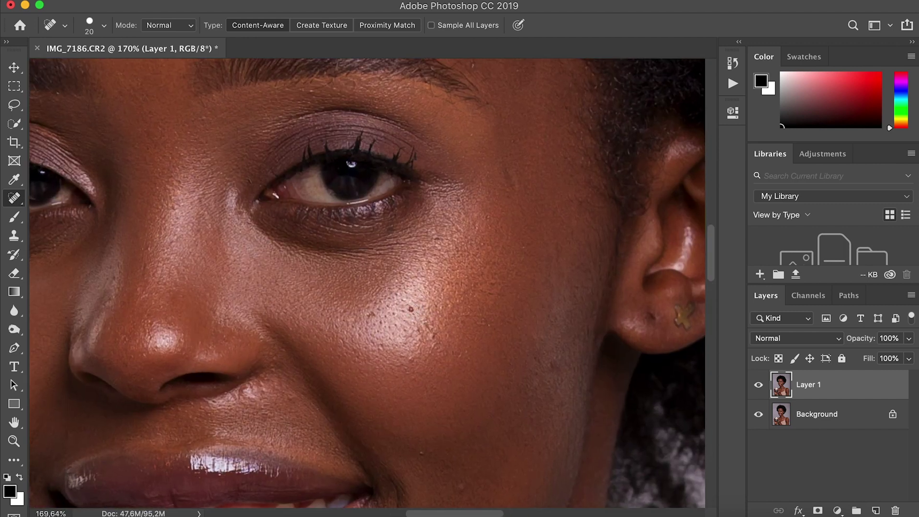
left_click(411, 310)
key("bracketleft")
scroll(421, 454, "down", 5)
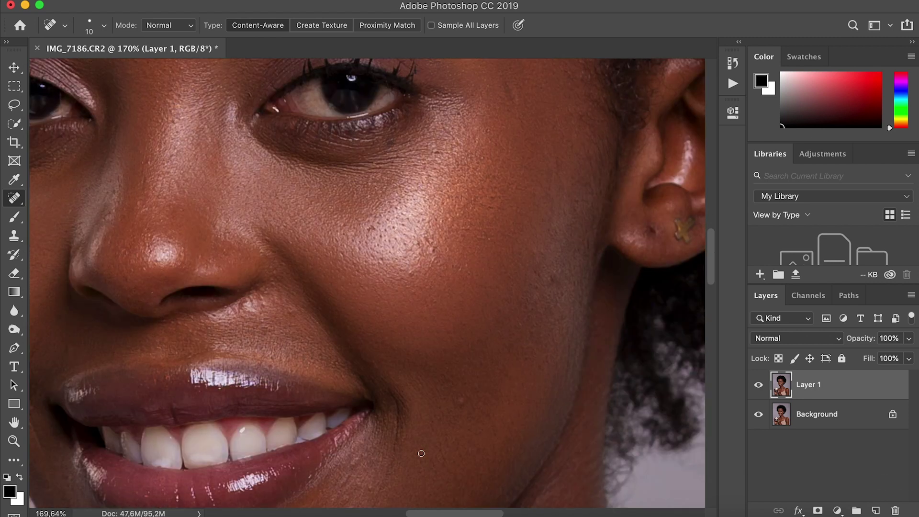
- Heal the small blemish just beyond the tail of the eyebrow nearest the visible ear with a 25 px brush
scroll(421, 453, "down", 1)
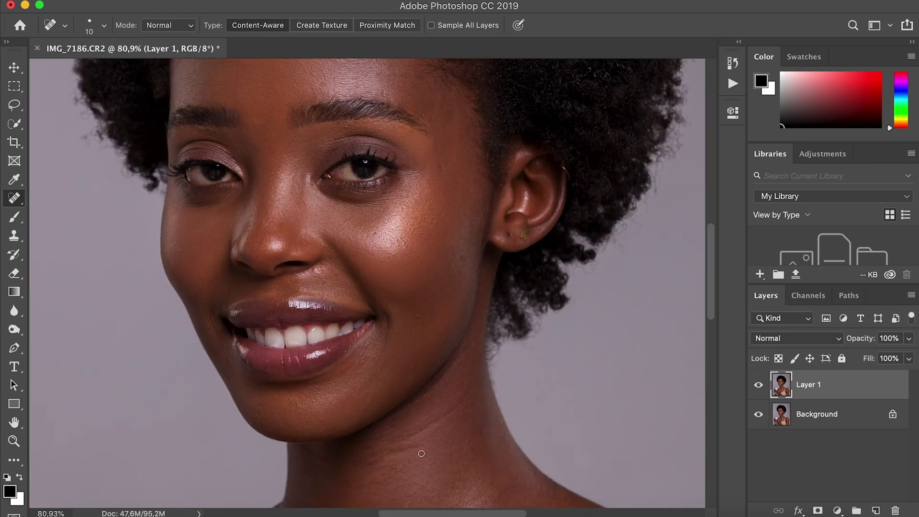
scroll(382, 266, "up", 4)
scroll(382, 266, "up", 2)
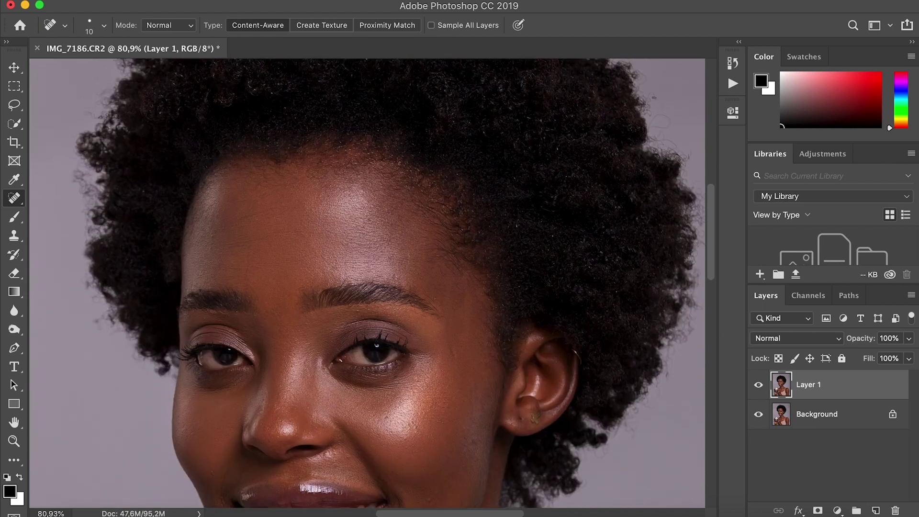
scroll(382, 266, "up", 2)
scroll(383, 266, "up", 2)
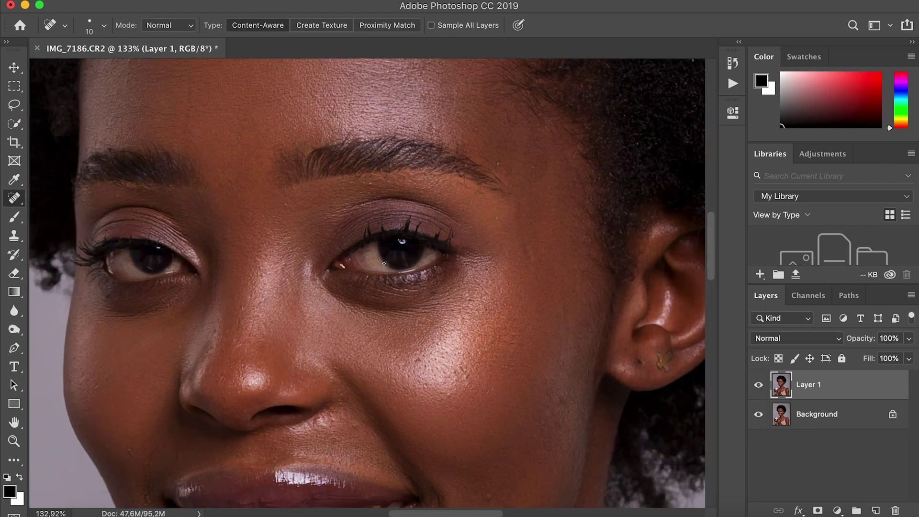
key("bracketright")
key("bracketright")
key("bracketright")
left_click(497, 163)
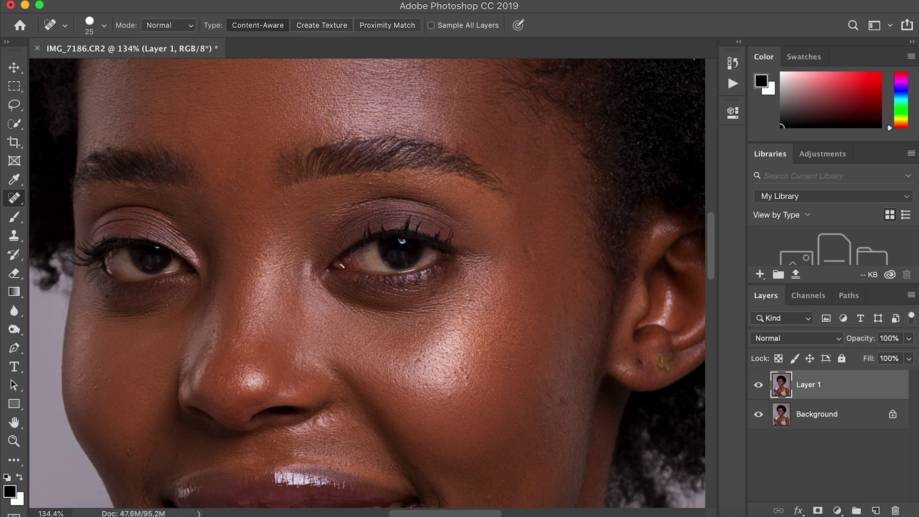
- Heal the marks beside the eye, on the earlobe and on both cheeks, reducing the healing brush to 20 px
left_click_drag(527, 247, 529, 267)
key("bracketleft")
left_click(640, 362)
left_click(419, 359)
left_click(127, 452)
- Heal the uneven skin below the mouth corner and the chin spots, using a 15 px brush for the chin
scroll(559, 395, "down", 3)
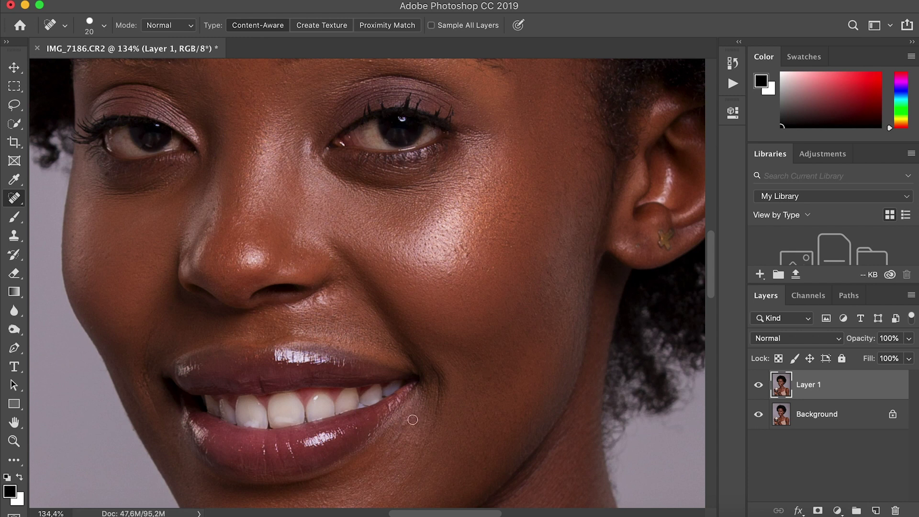
left_click_drag(402, 434, 390, 446)
scroll(390, 450, "down", 5)
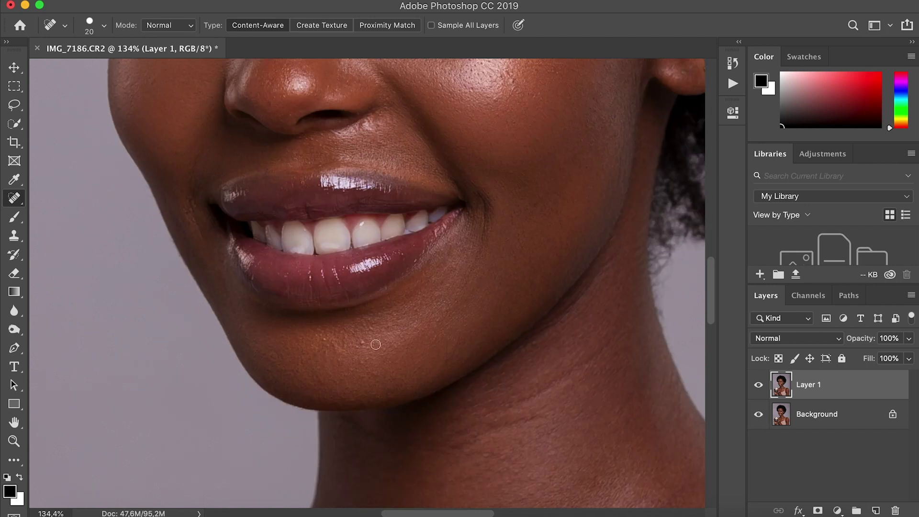
key("bracketleft")
left_click(360, 341)
left_click(321, 338)
- Clean up the fine hairs and lines on the forehead with the 15 px Spot Healing Brush
scroll(338, 344, "up", 5)
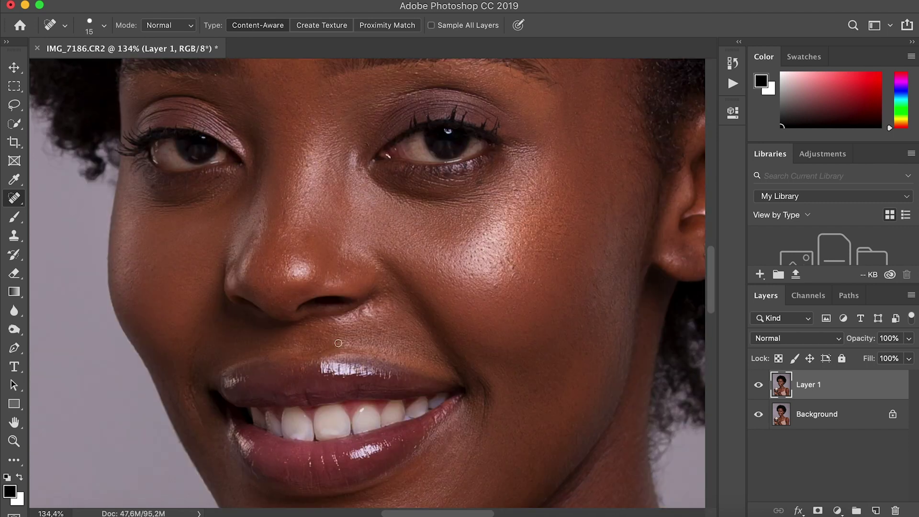
scroll(339, 344, "up", 3)
scroll(339, 343, "up", 4)
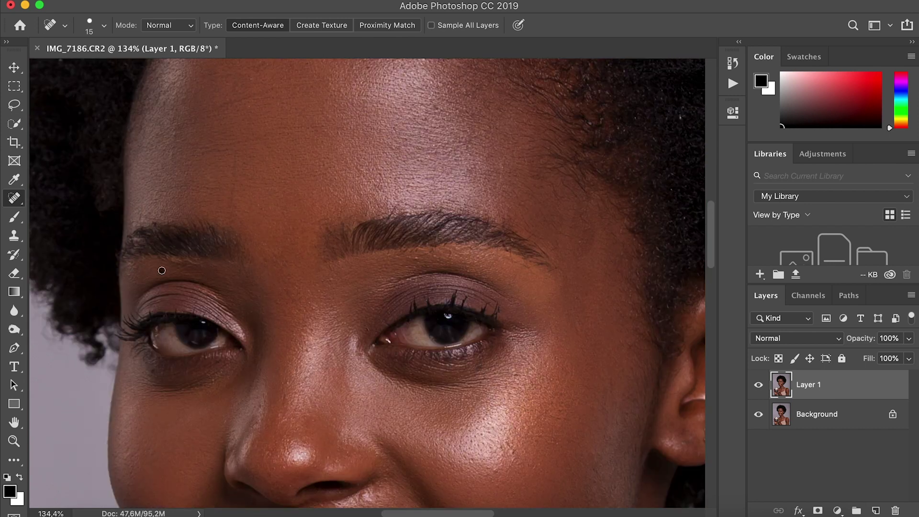
scroll(328, 270, "up", 1)
scroll(328, 270, "up", 4)
left_click_drag(235, 282, 228, 338)
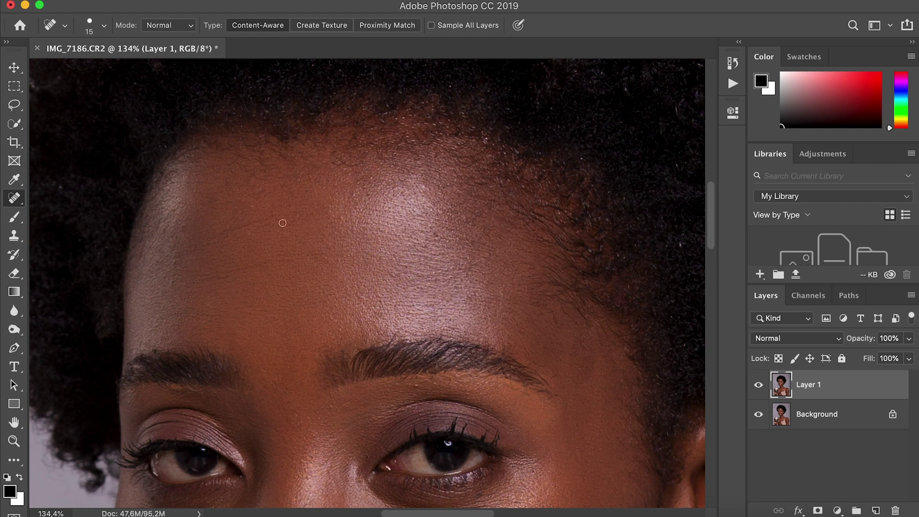
left_click_drag(289, 215, 218, 236)
left_click(249, 235)
- Heal two more small skin marks with the 15 px brush
scroll(446, 233, "down", 1)
scroll(446, 232, "down", 5)
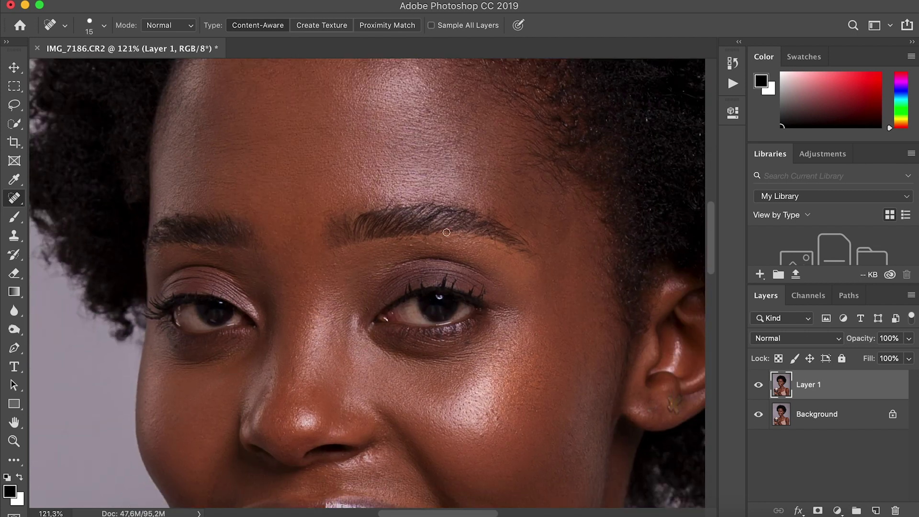
scroll(446, 232, "up", 4)
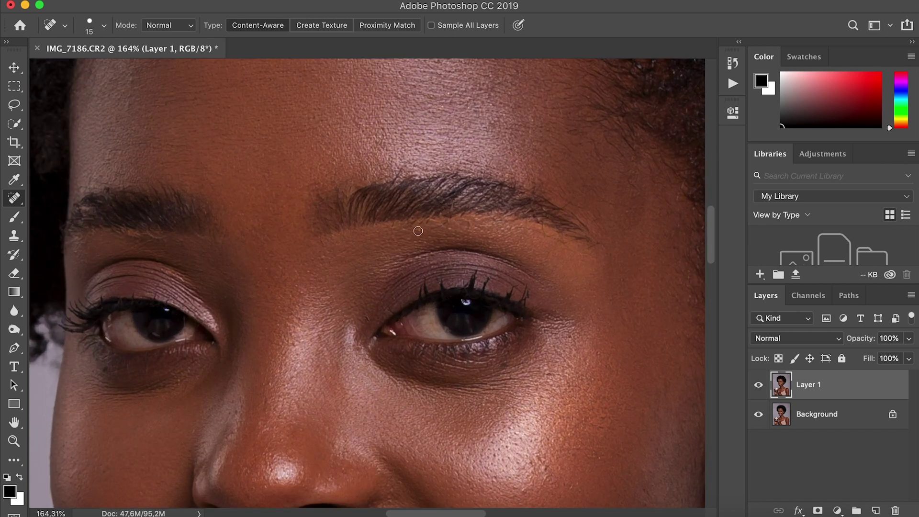
scroll(256, 245, "down", 10)
left_click(570, 287)
left_click(293, 310)
- Enlarge the healing brush and paint over a remaining skin mark farther down the portrait
scroll(368, 282, "down", 5)
scroll(367, 282, "down", 10)
key("]")
scroll(311, 392, "down", 4)
scroll(311, 392, "right", 7)
key("]")
key("]")
key("]")
left_click_drag(391, 196, 422, 206)
scroll(424, 193, "up", 12)
scroll(424, 193, "left", 5)
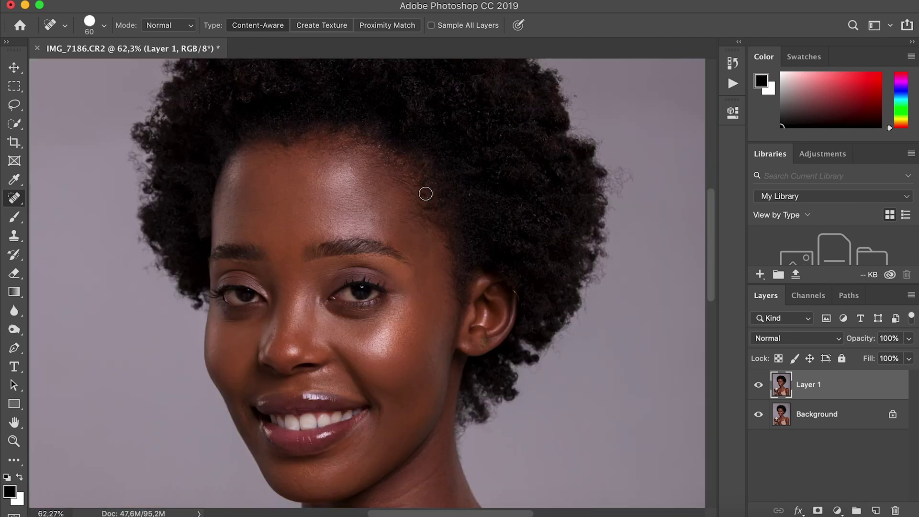
- Stamp all visible layers into a new merged layer and duplicate that layer
scroll(378, 377, "down", 5)
scroll(377, 377, "down", 3)
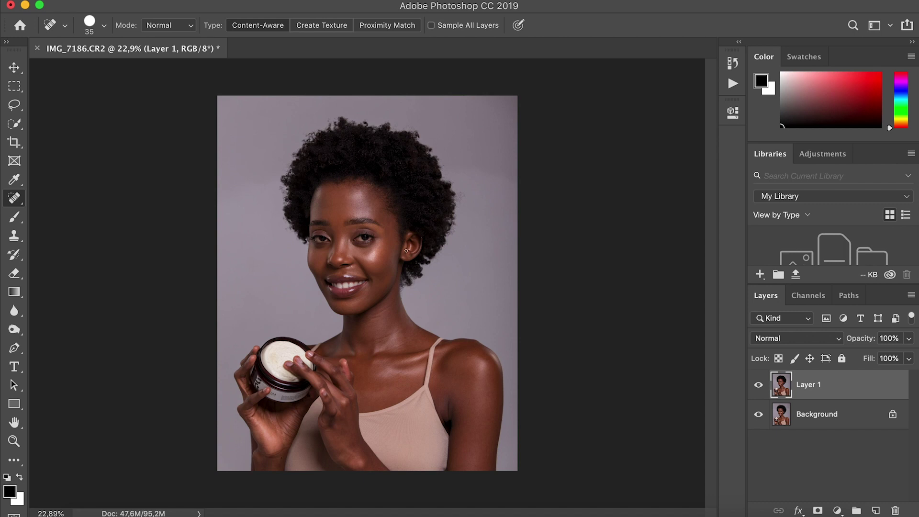
scroll(406, 251, "up", 3)
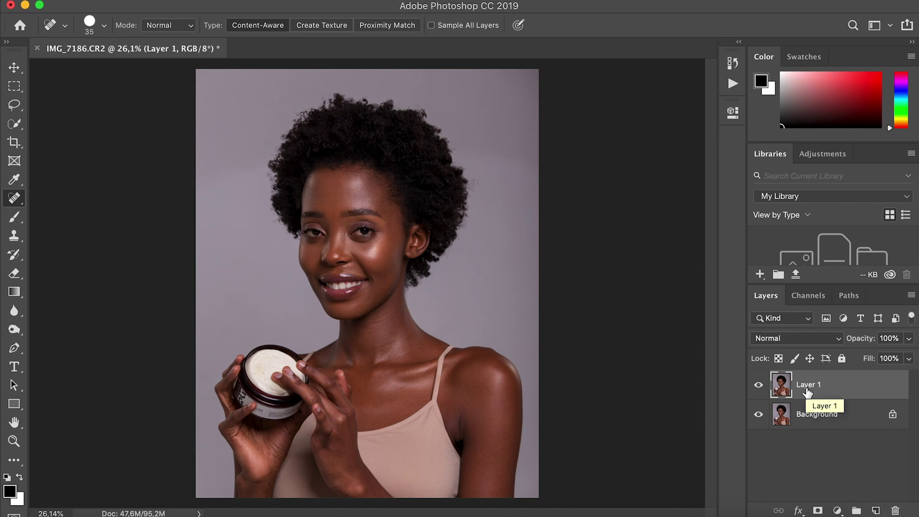
key("super+alt+shift+e")
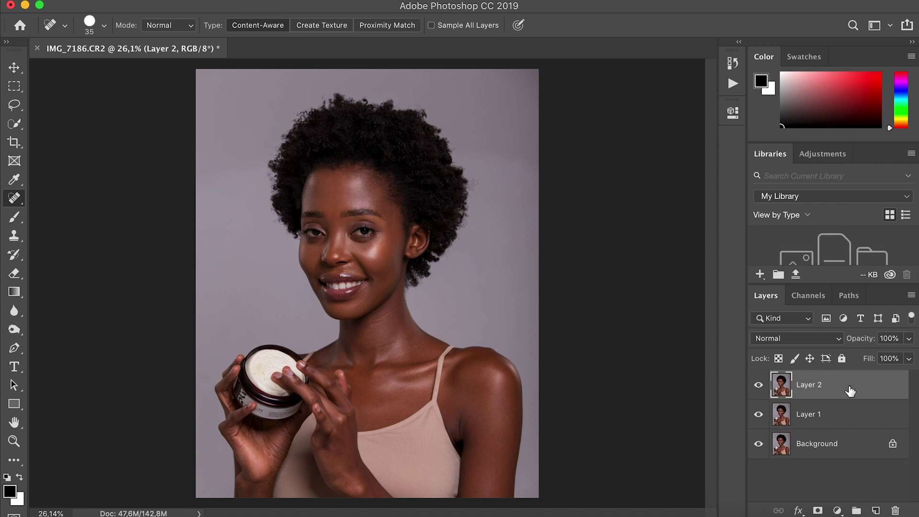
key("super+j")
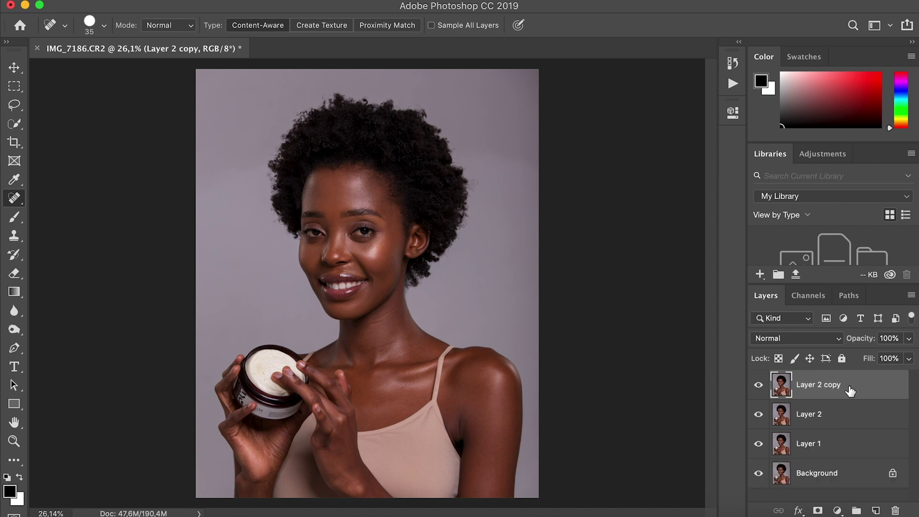
- Group the merged layer with its copy and name the group "Frequency Separation"
left_click(816, 411, "shift")
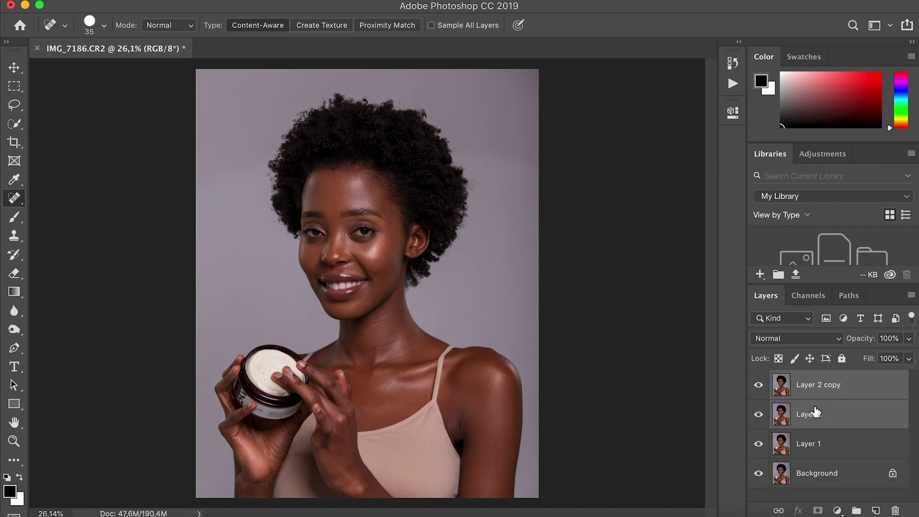
key("super+g")
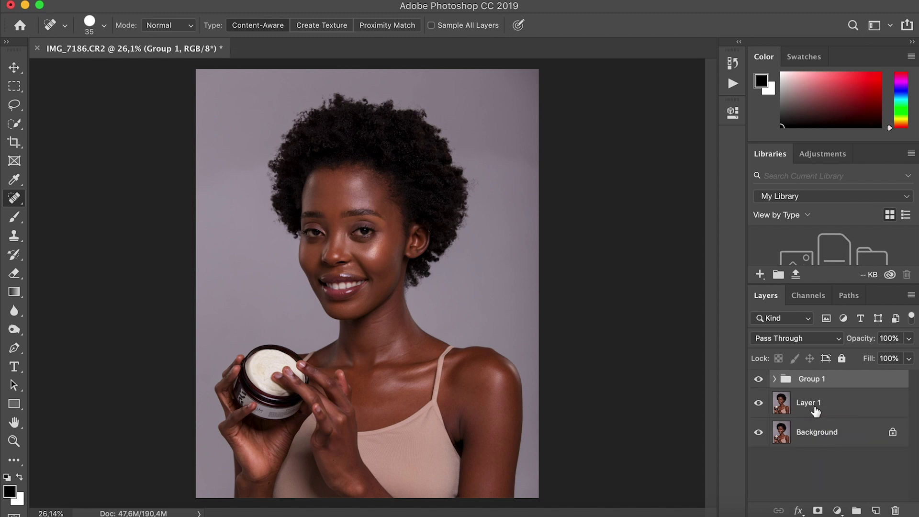
double_click(810, 378)
type("Frequency Separation")
key("Return")
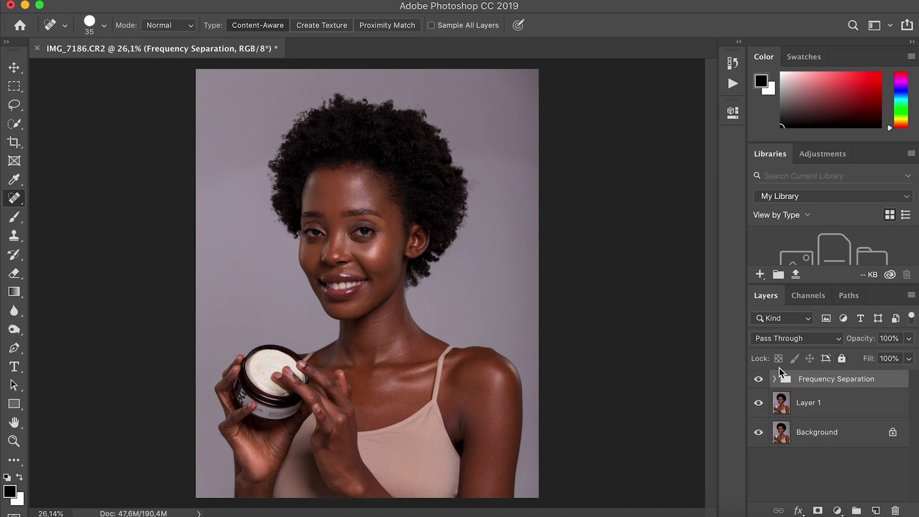
- Rename the group's upper layer "high" and its lower layer "low"
left_click(775, 379)
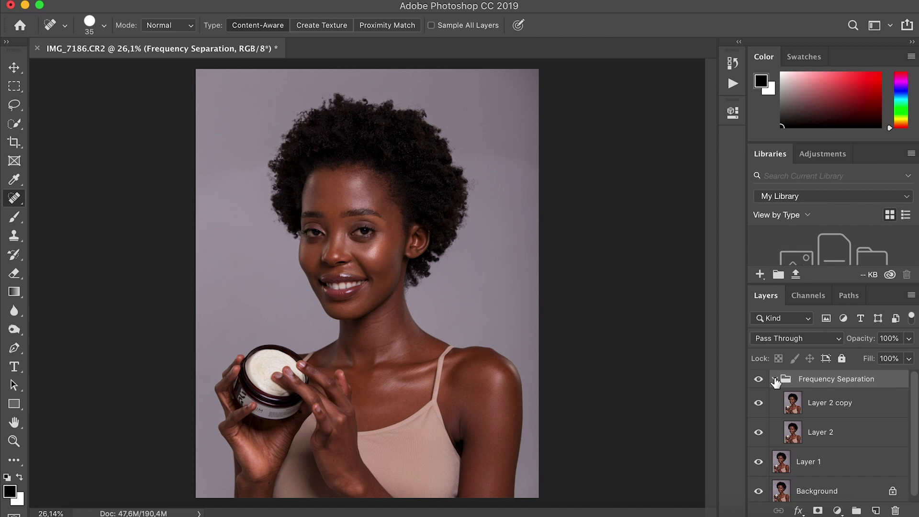
left_click(828, 432)
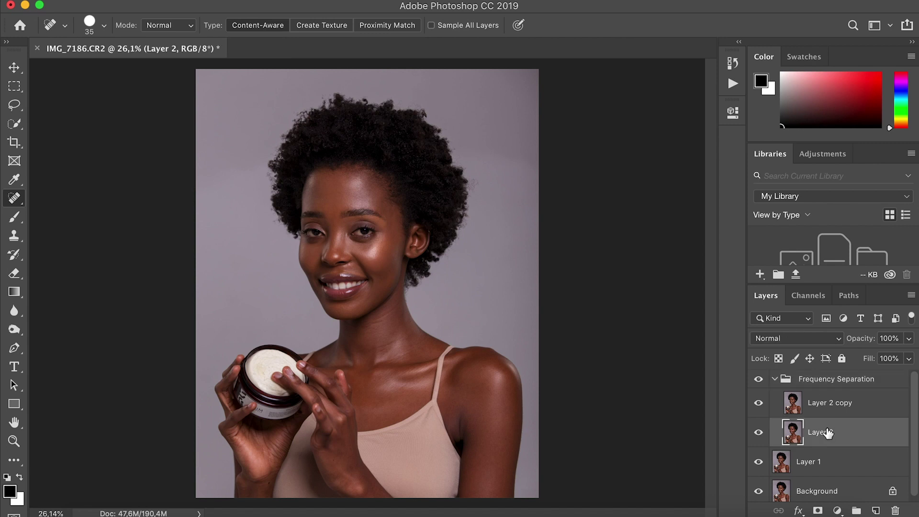
double_click(841, 408)
type("h")
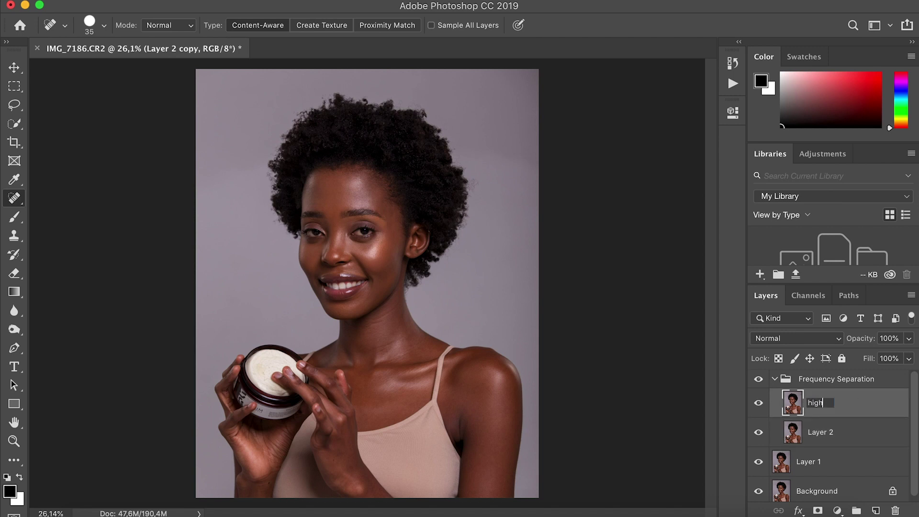
type("igh")
key("Return")
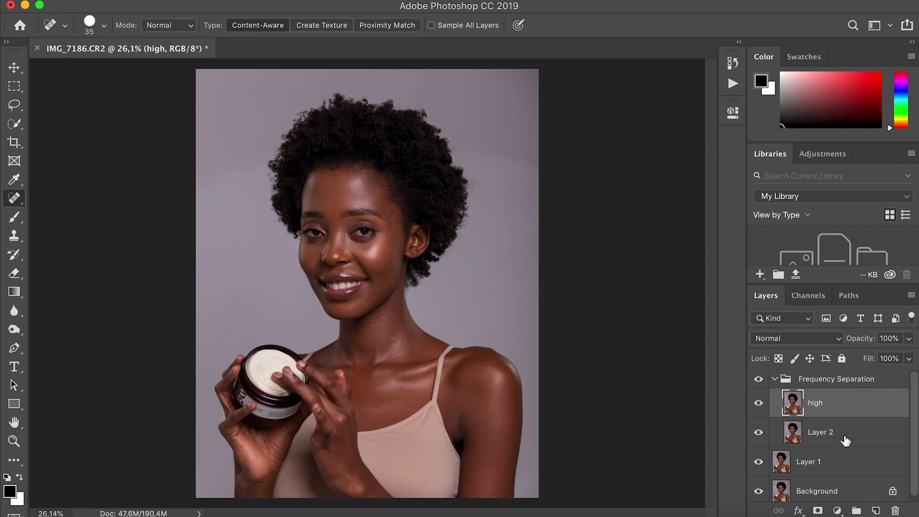
double_click(820, 431)
type("low")
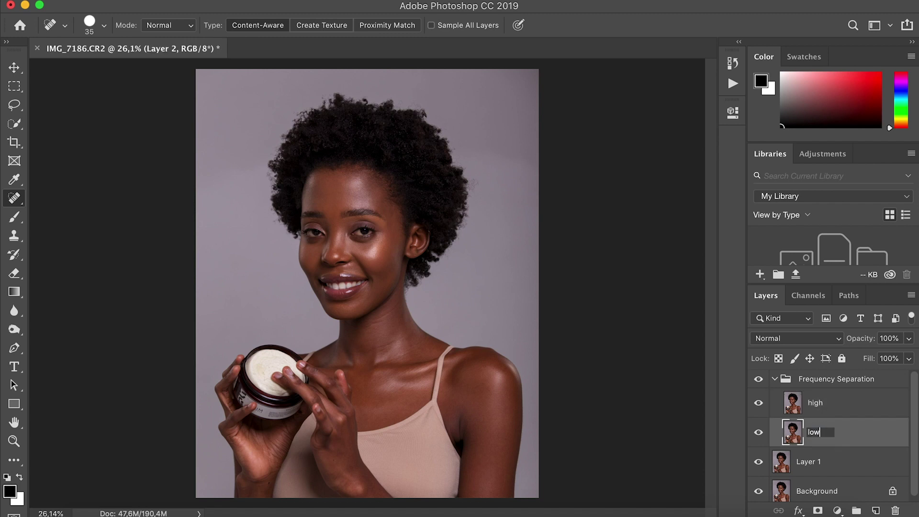
key("Return")
- Hide the high layer
left_click(832, 407)
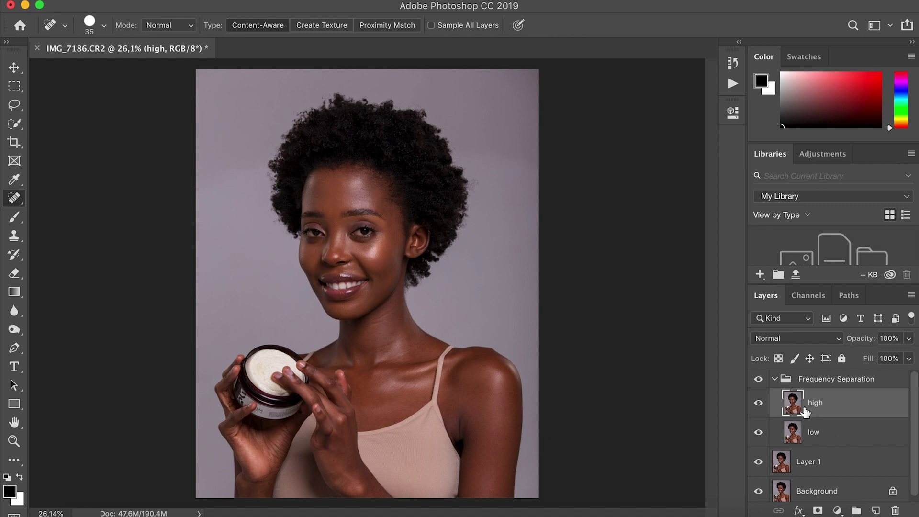
left_click(759, 403)
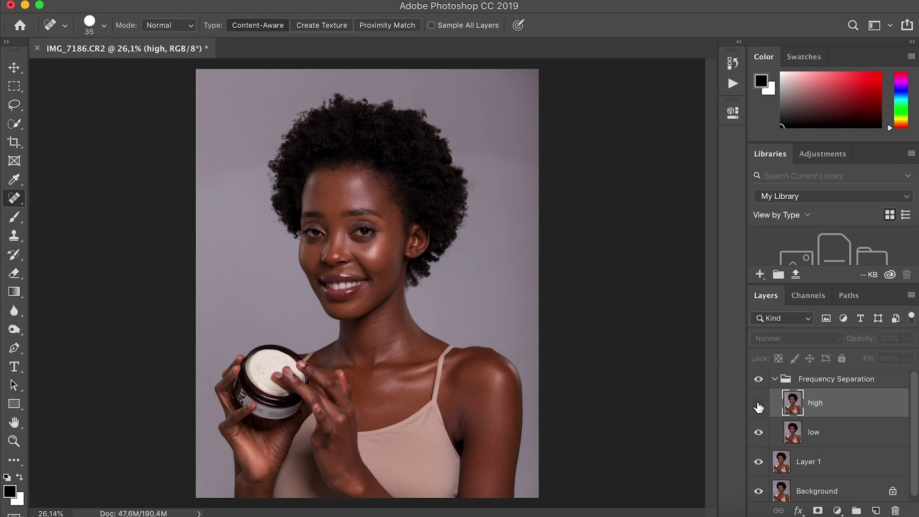
- Blur the low layer with a Gaussian Blur of 6.6 pixels, using the eye area as preview
left_click(822, 436)
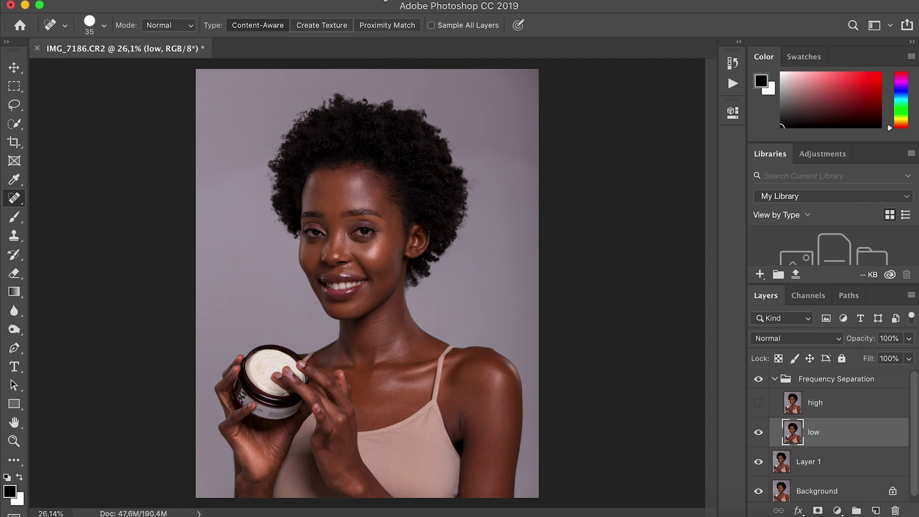
left_click(351, 0)
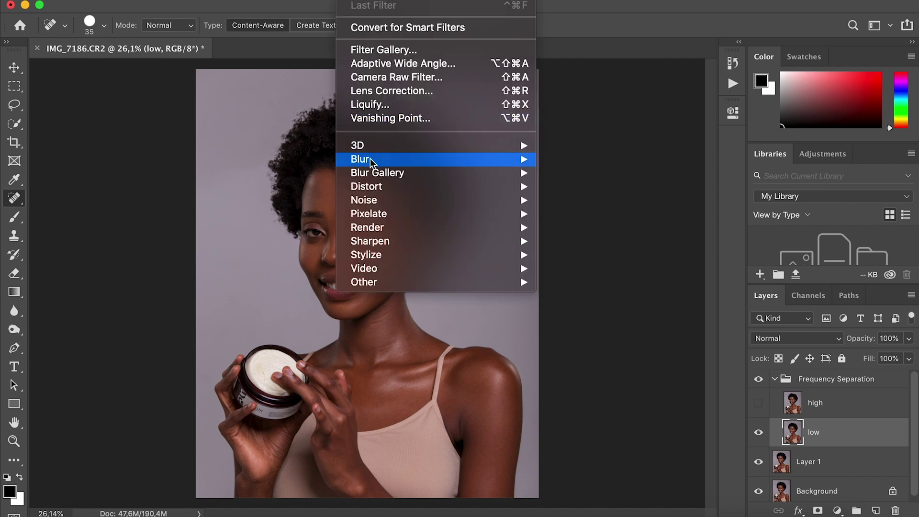
mouse_move(370, 160)
left_click(582, 216)
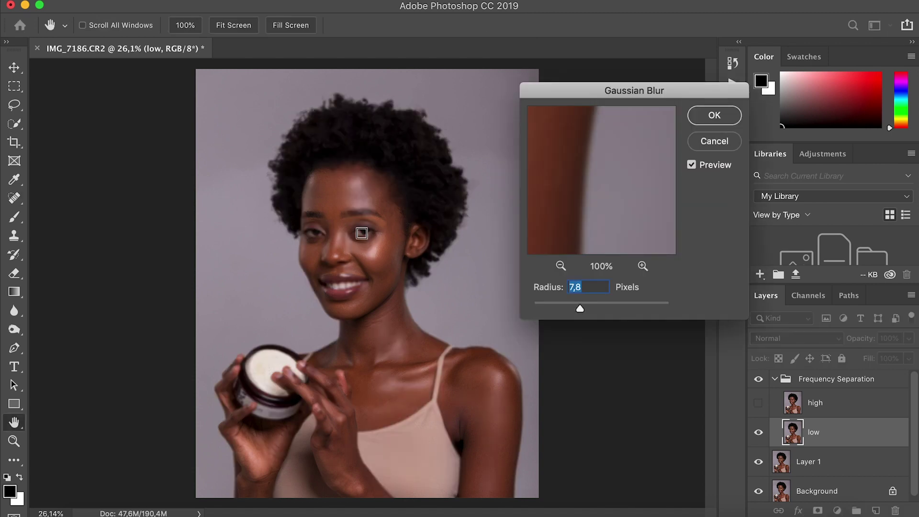
left_click(361, 233)
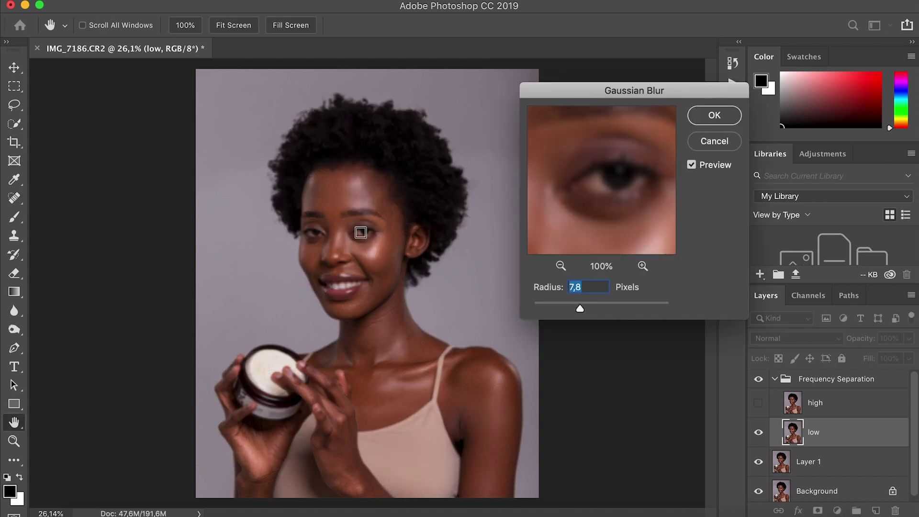
mouse_move(579, 307)
left_mouse_down()
mouse_move(539, 306)
mouse_move(571, 310)
left_mouse_up()
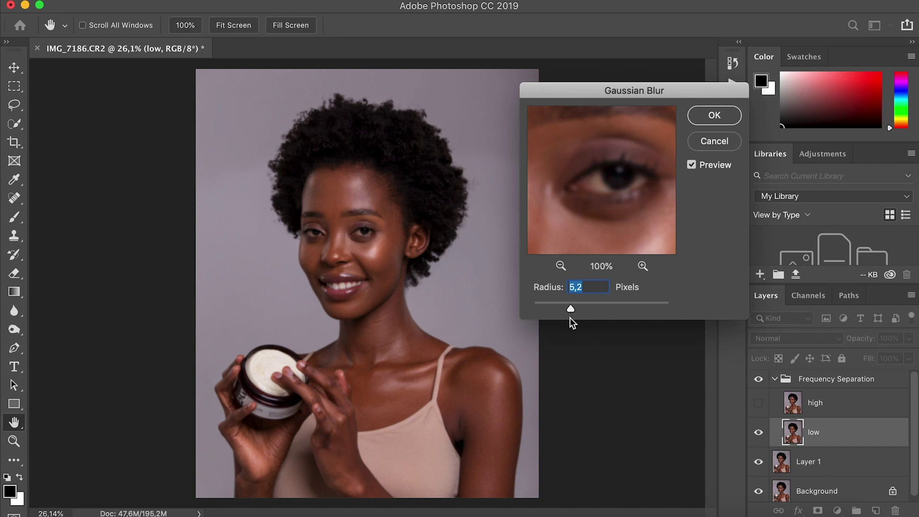
mouse_move(571, 308)
left_mouse_down()
mouse_move(621, 306)
mouse_move(580, 309)
left_mouse_up()
left_click(699, 123)
- Show the high layer and apply the low layer to it with Apply Image, using Subtract blending, scale 2 and offset 128
left_click(826, 405)
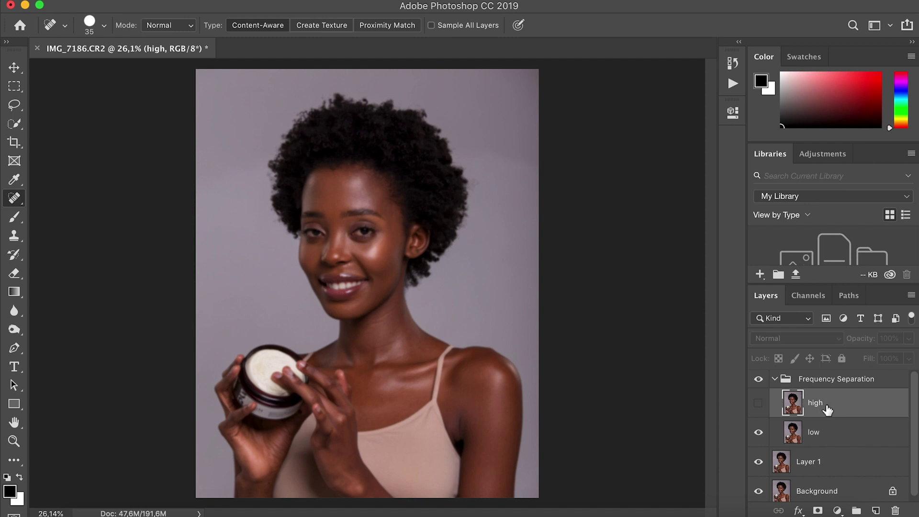
left_click(759, 403)
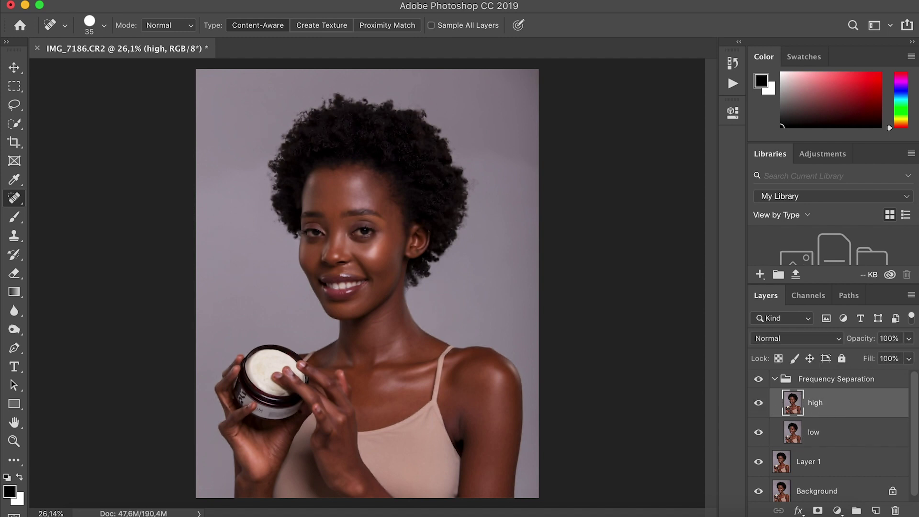
left_click(191, 1)
left_click(233, 203)
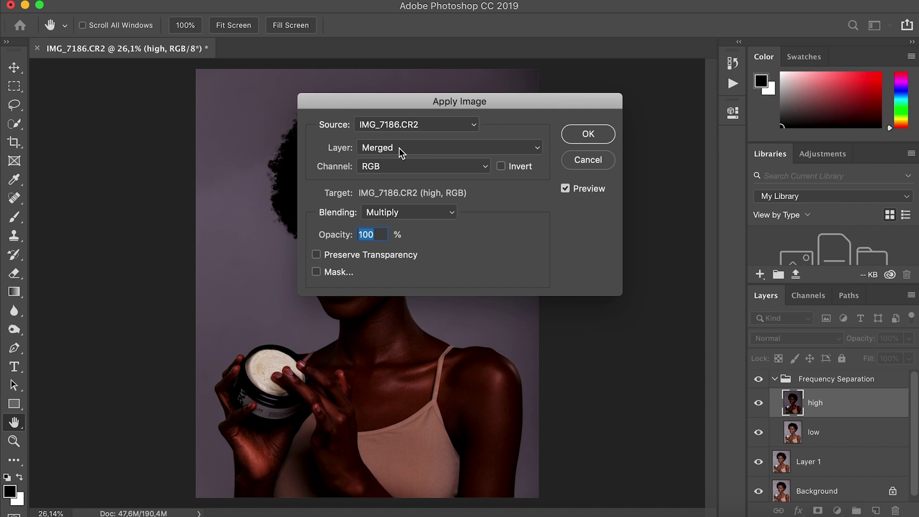
left_click(399, 148)
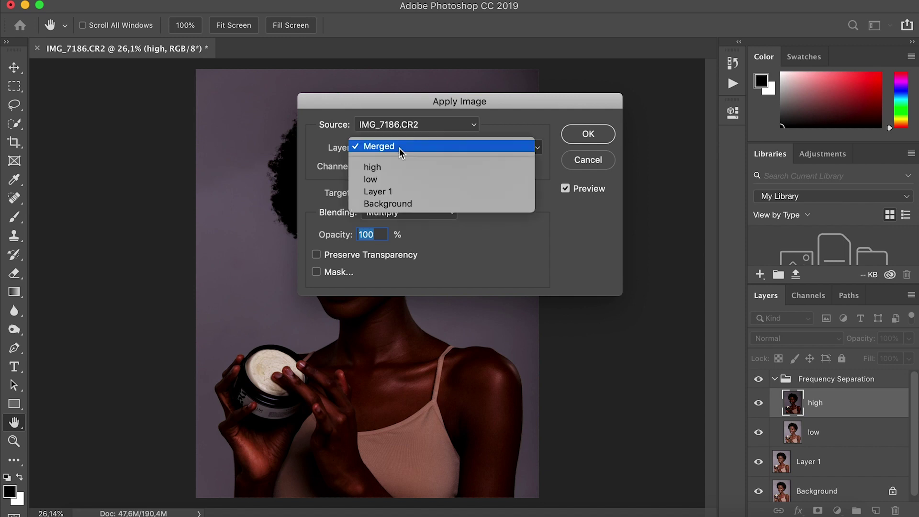
left_click(385, 179)
left_click(402, 212)
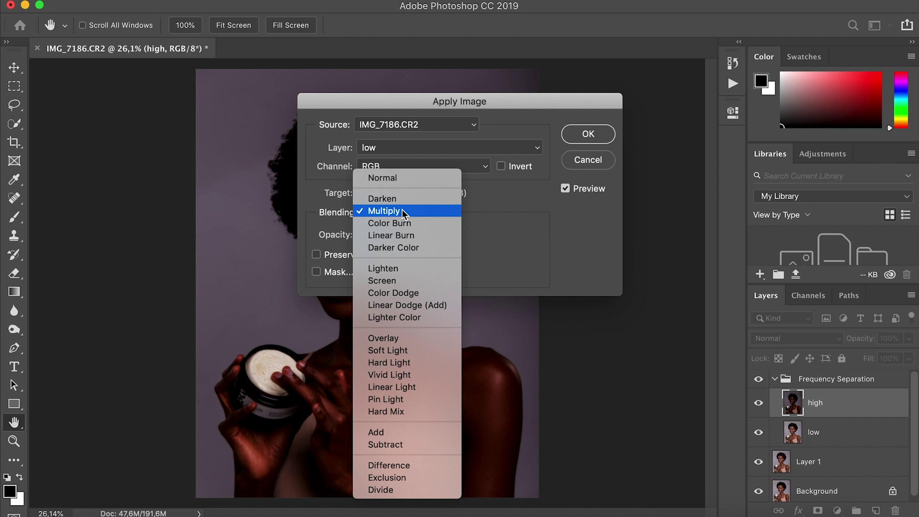
left_click(386, 444)
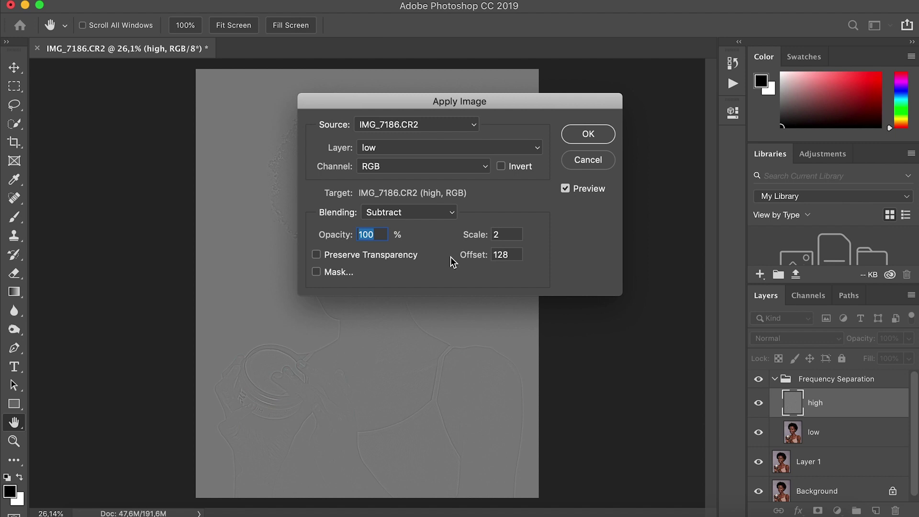
left_click(588, 135)
key("j")
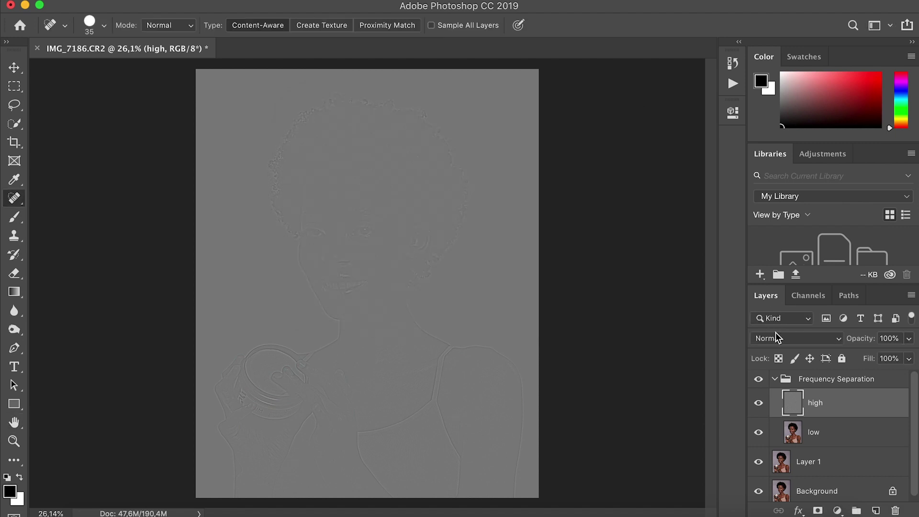
- Change the high layer's blend mode so its texture recombines with the blurred low layer
left_click(832, 340)
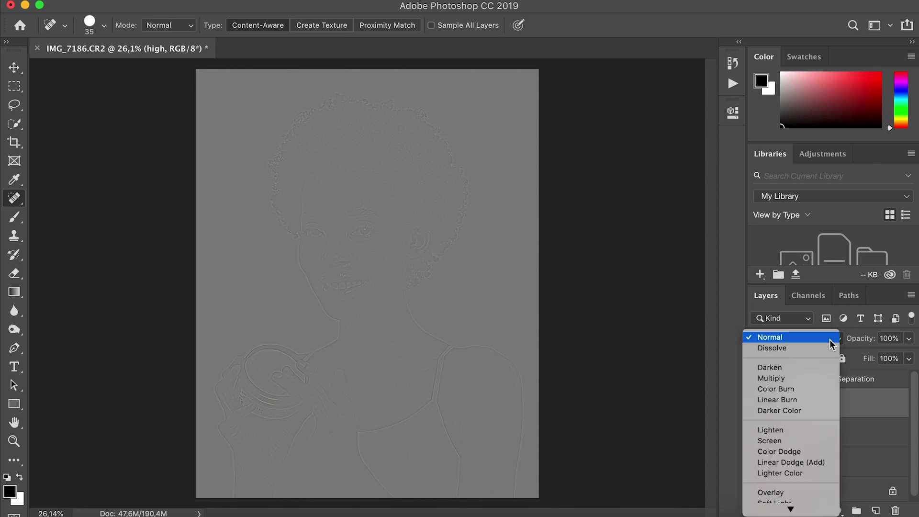
left_click(782, 384)
- Compare the portrait with the Frequency Separation group hidden and shown, leaving the group visible and expanded
left_click(774, 382)
left_click(759, 381)
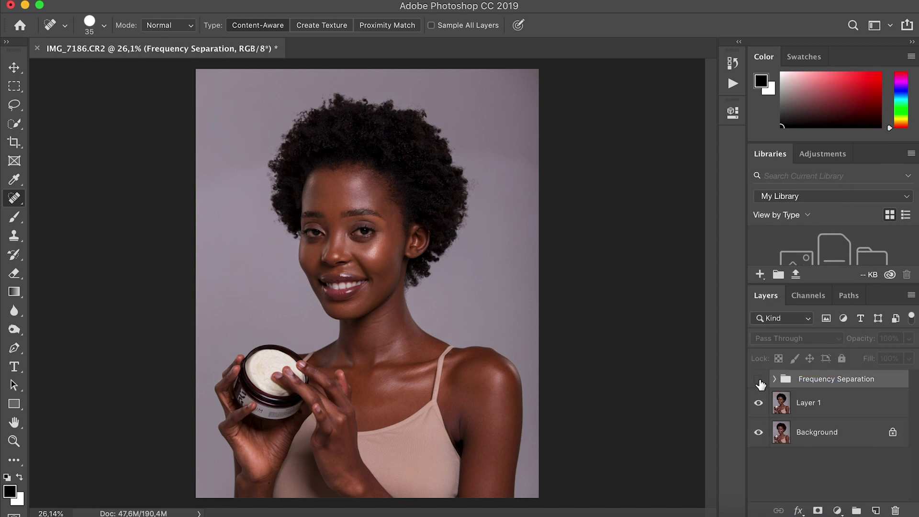
left_click(759, 381)
left_click(760, 381)
left_click(759, 381)
left_click(774, 379)
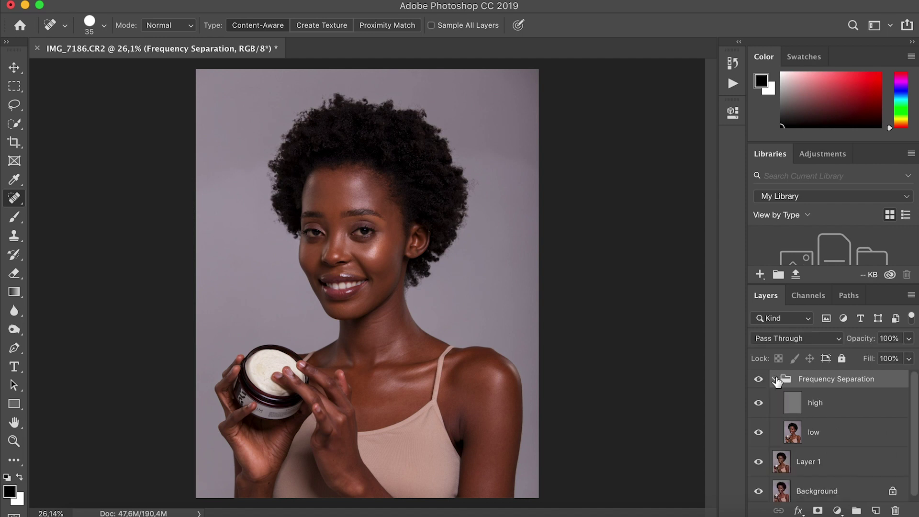
- Make the low layer active and switch to the Lasso tool, with the forehead in close view
left_click(813, 436)
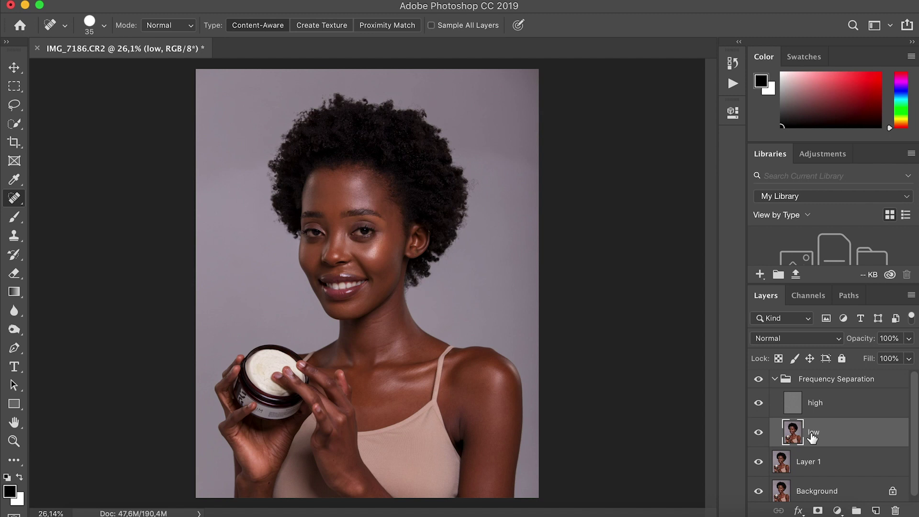
left_click(14, 105)
scroll(344, 194, "up", 10)
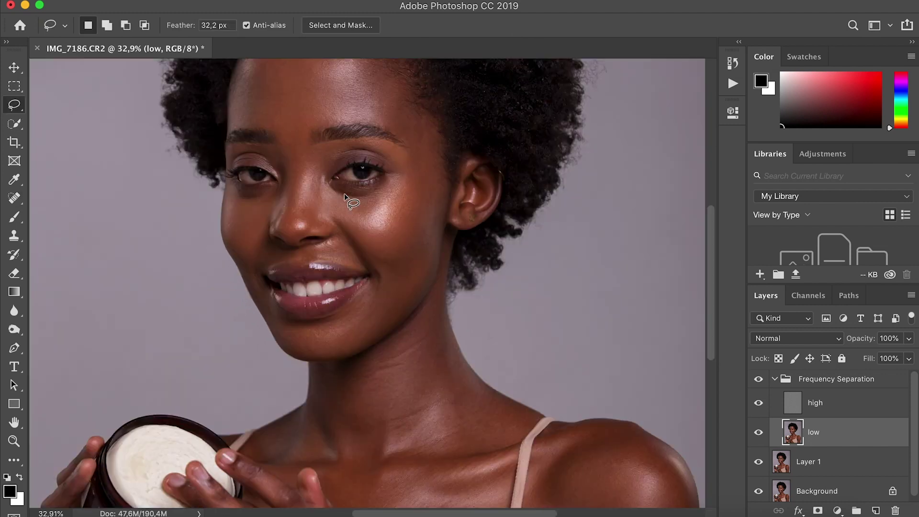
scroll(343, 195, "up", 1)
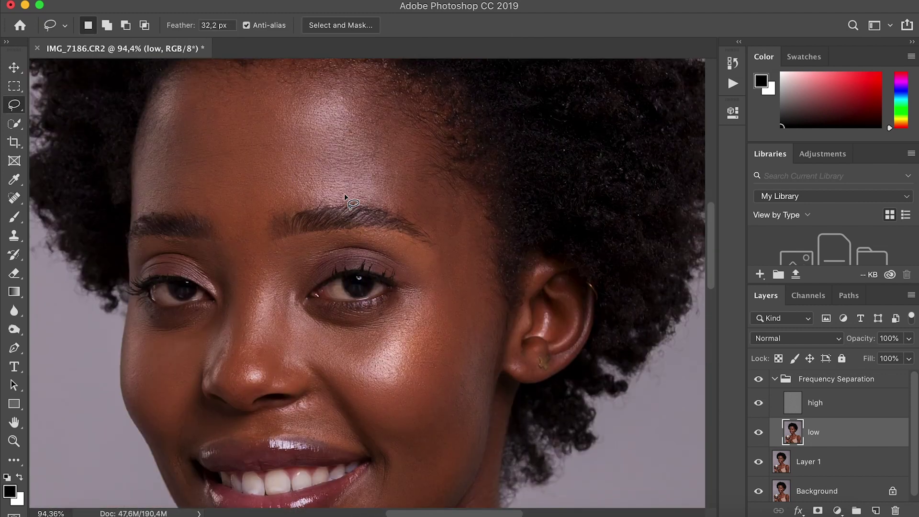
scroll(345, 196, "up", 5)
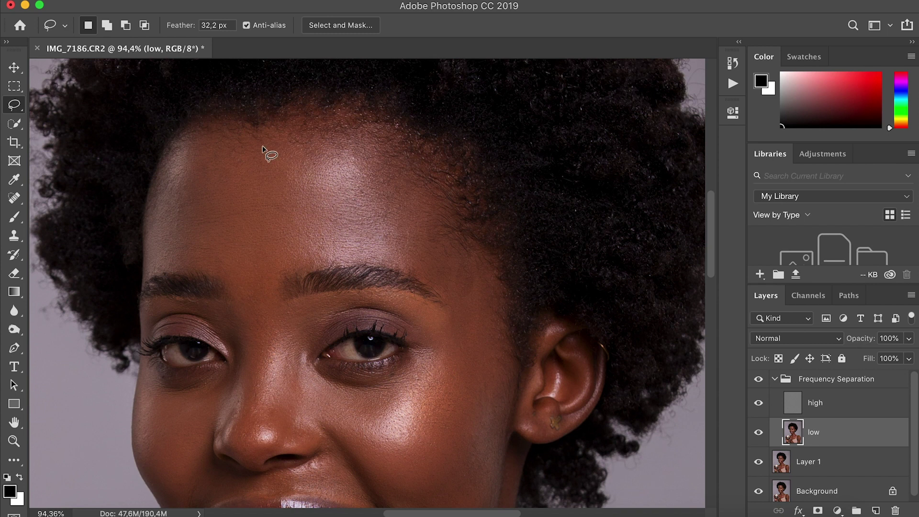
- Try a round feathered lasso selection on the forehead and check its soft edge in Quick Mask mode
mouse_move(263, 147)
left_mouse_down()
mouse_move(226, 147)
mouse_move(201, 173)
mouse_move(206, 219)
mouse_move(249, 244)
mouse_move(302, 206)
mouse_move(285, 139)
mouse_move(244, 149)
left_mouse_up()
key("q")
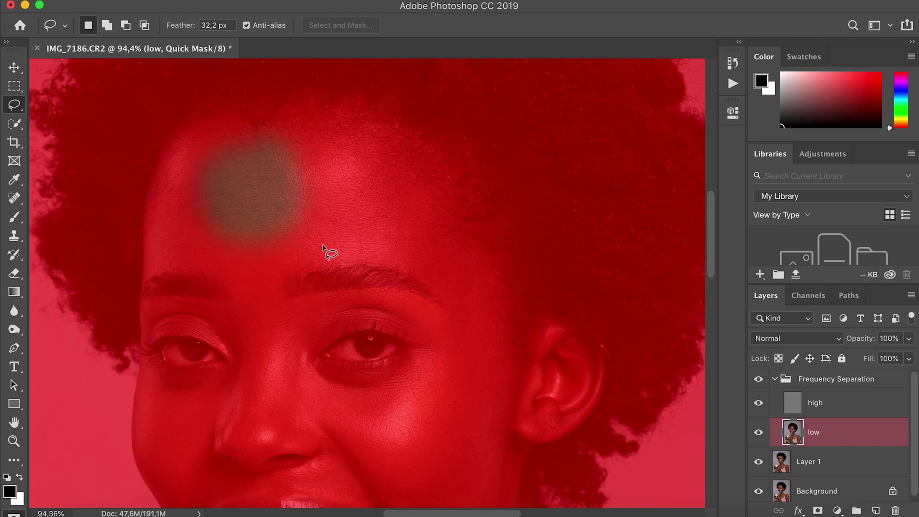
key("q")
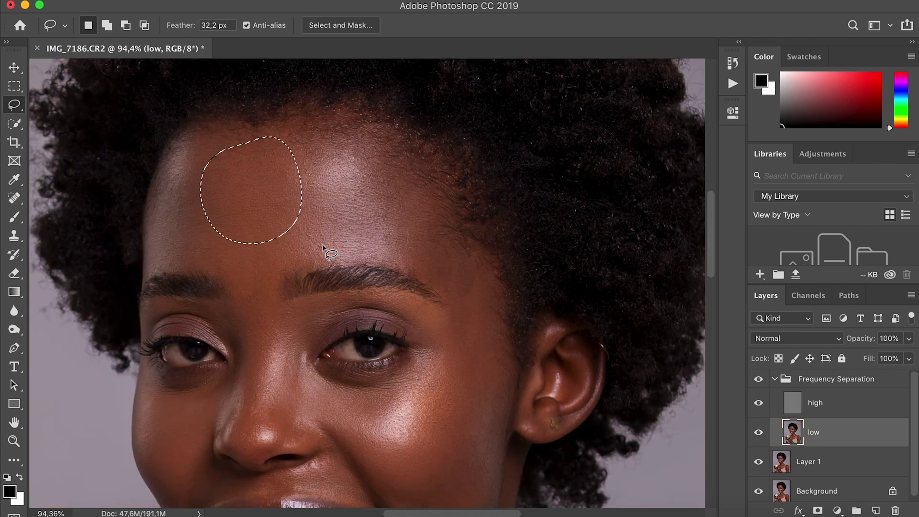
scroll(383, 136, "down", 2)
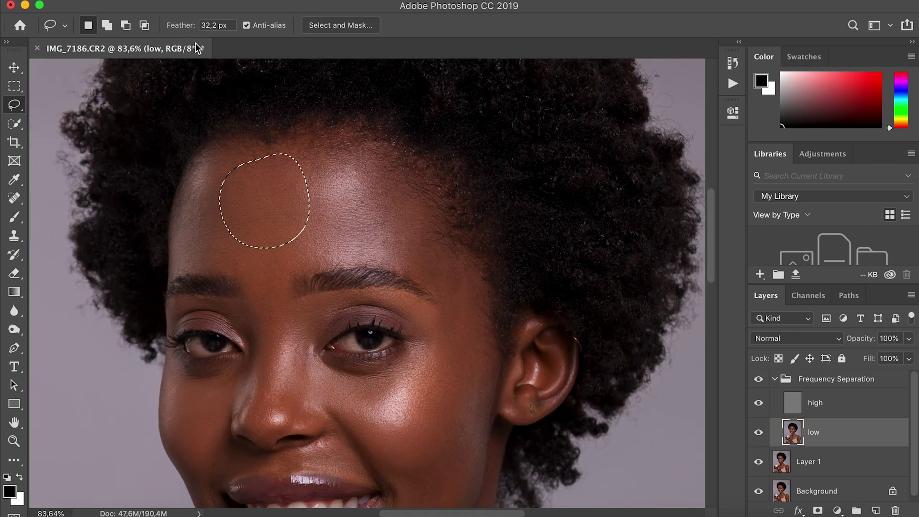
- Set the lasso feather to 32.8 px and replace the test selection with one around the whole forehead, following the hairline and eyebrows
mouse_move(185, 29)
left_mouse_down()
mouse_move(165, 27)
mouse_move(241, 28)
mouse_move(168, 28)
mouse_move(190, 31)
left_mouse_up()
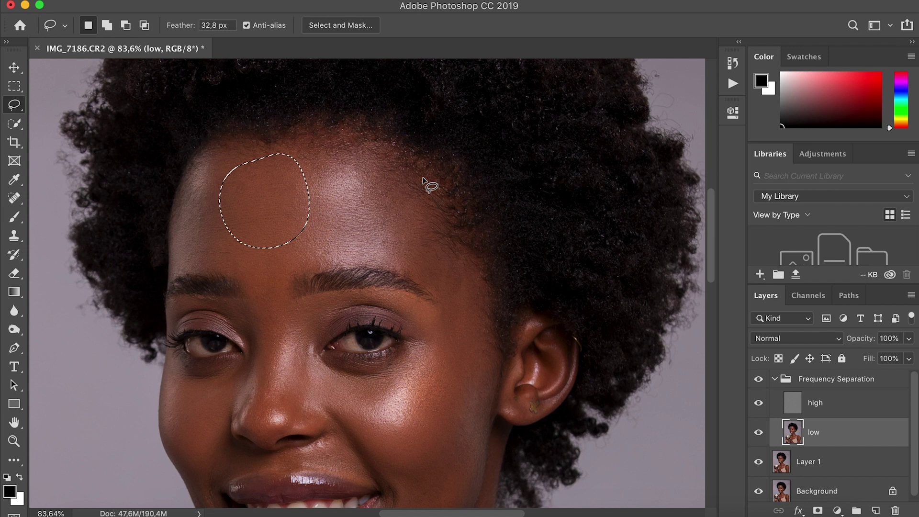
key("super+d")
mouse_move(423, 178)
left_mouse_down()
mouse_move(378, 142)
mouse_move(341, 132)
mouse_move(211, 148)
mouse_move(193, 161)
mouse_move(172, 217)
mouse_move(171, 279)
mouse_move(220, 270)
mouse_move(277, 306)
mouse_move(293, 296)
mouse_move(296, 274)
mouse_move(365, 266)
mouse_move(409, 276)
mouse_move(442, 302)
mouse_move(484, 306)
mouse_move(491, 271)
mouse_move(443, 227)
mouse_move(420, 176)
left_mouse_up()
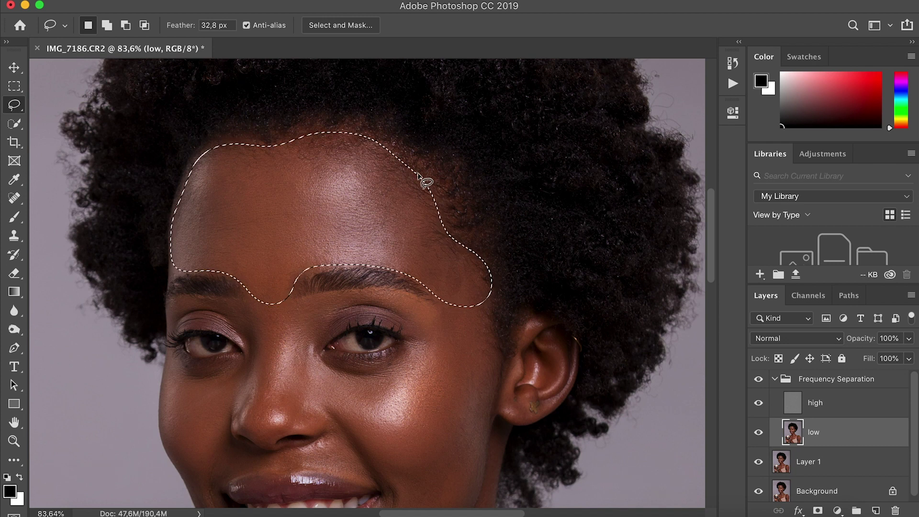
- Smooth the selected forehead on the low layer with a Gaussian Blur of 14.8 pixels
left_click(351, 0)
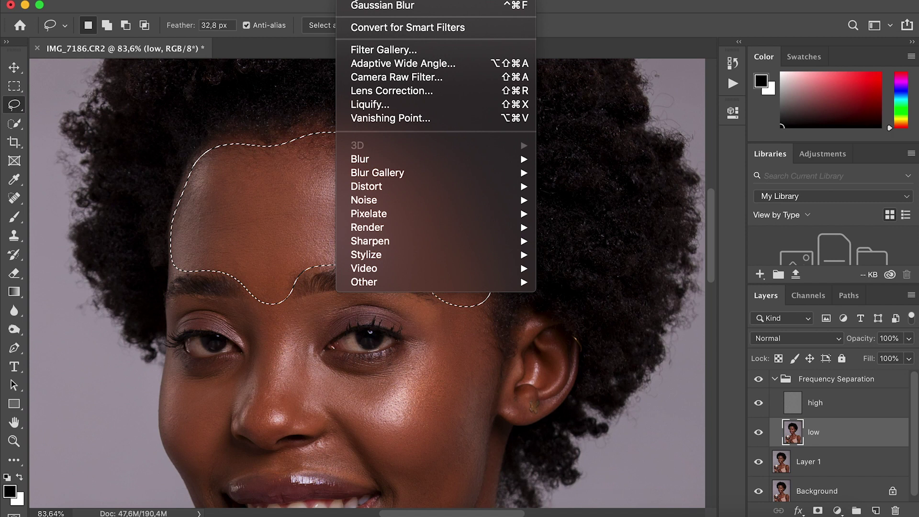
mouse_move(434, 163)
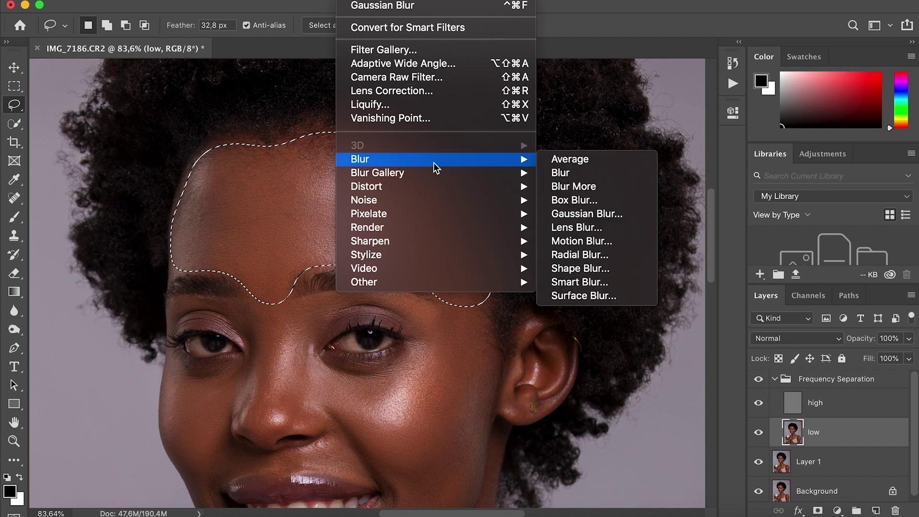
left_click(594, 216)
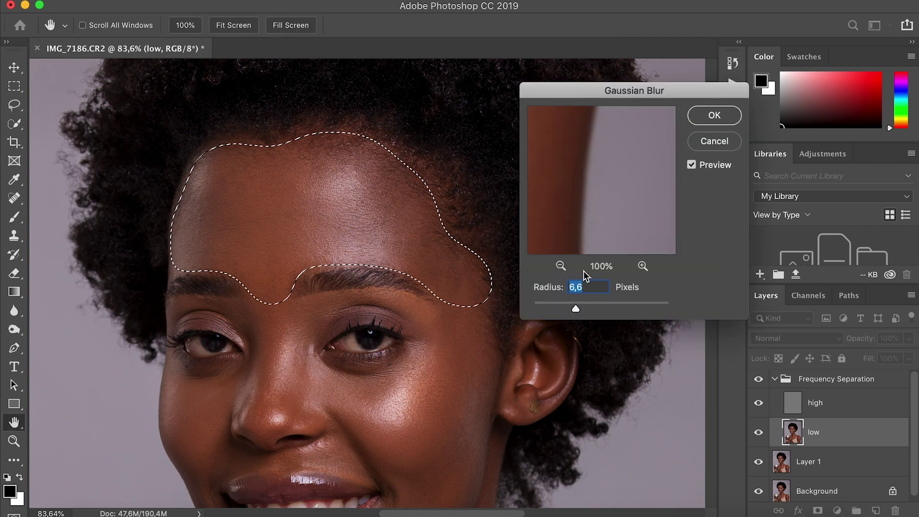
left_click_drag(575, 308, 525, 311)
left_click_drag(533, 309, 570, 308)
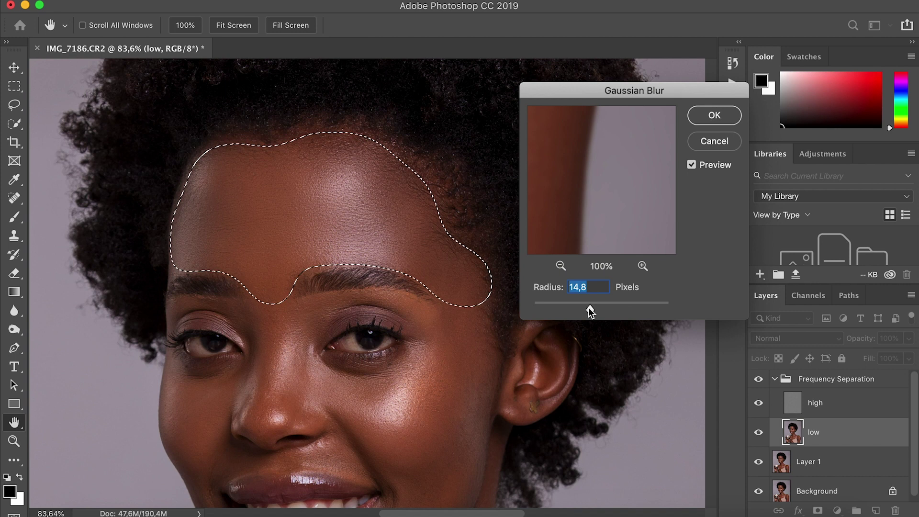
left_click_drag(588, 307, 608, 307)
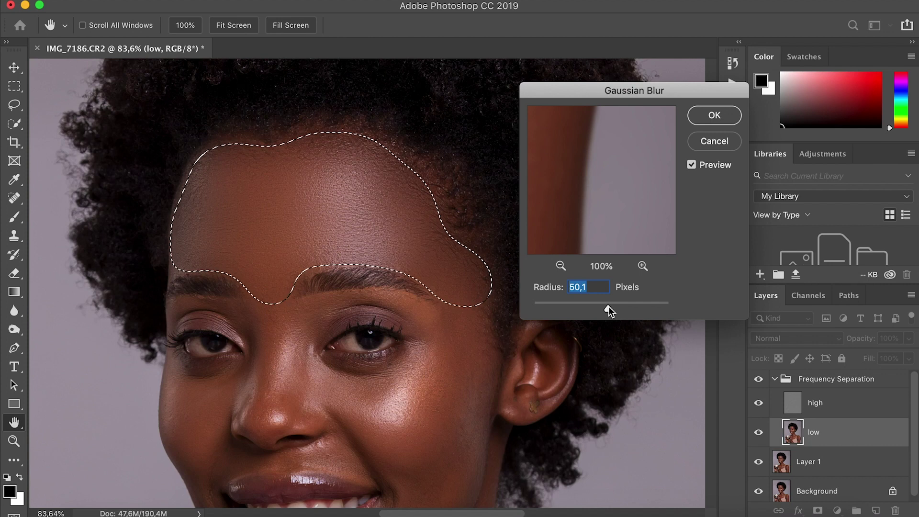
left_click_drag(590, 306, 590, 306)
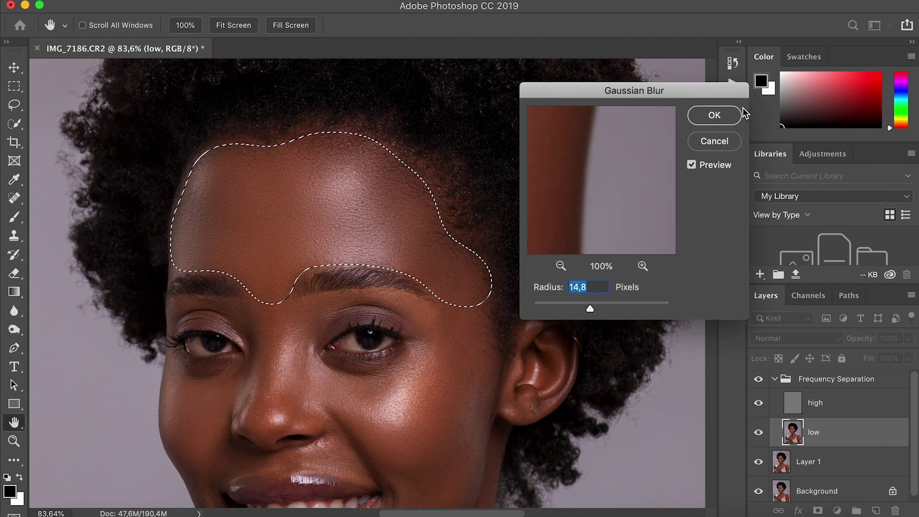
left_click(712, 116)
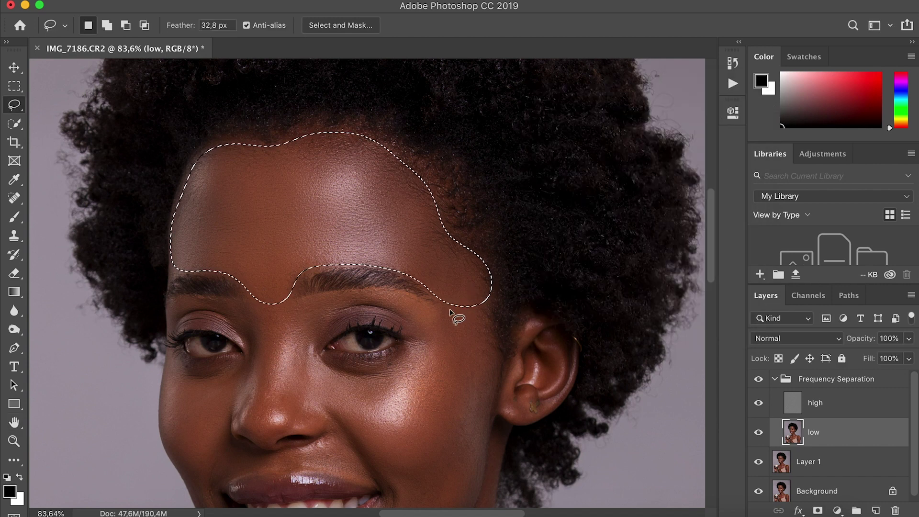
- Lasso the upper eyelid area beneath the eyebrow nearest the visible ear, extending to the temple
mouse_move(438, 311)
left_mouse_down()
mouse_move(373, 288)
mouse_move(292, 305)
left_mouse_up()
mouse_move(309, 357)
left_mouse_down()
mouse_move(344, 327)
mouse_move(386, 321)
mouse_move(434, 347)
mouse_move(497, 354)
mouse_move(488, 319)
mouse_move(432, 310)
left_mouse_up()
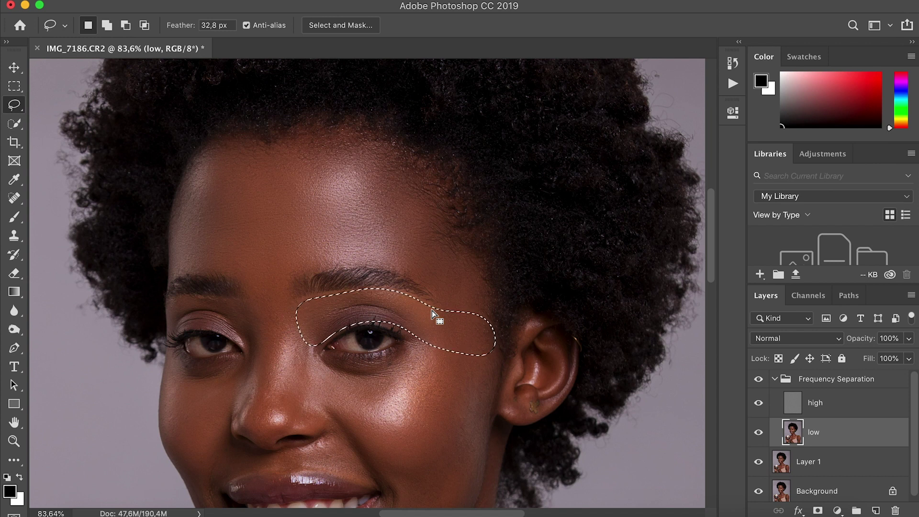
- Lasso the opposite eye's upper eyelid area up to the nose bridge and smooth it with a Gaussian Blur of 14.8 pixels
mouse_move(245, 299)
left_mouse_down()
mouse_move(171, 297)
mouse_move(162, 310)
mouse_move(169, 336)
mouse_move(212, 326)
mouse_move(262, 349)
mouse_move(283, 326)
left_mouse_up()
left_click_drag(260, 293, 238, 295)
left_click(345, 0)
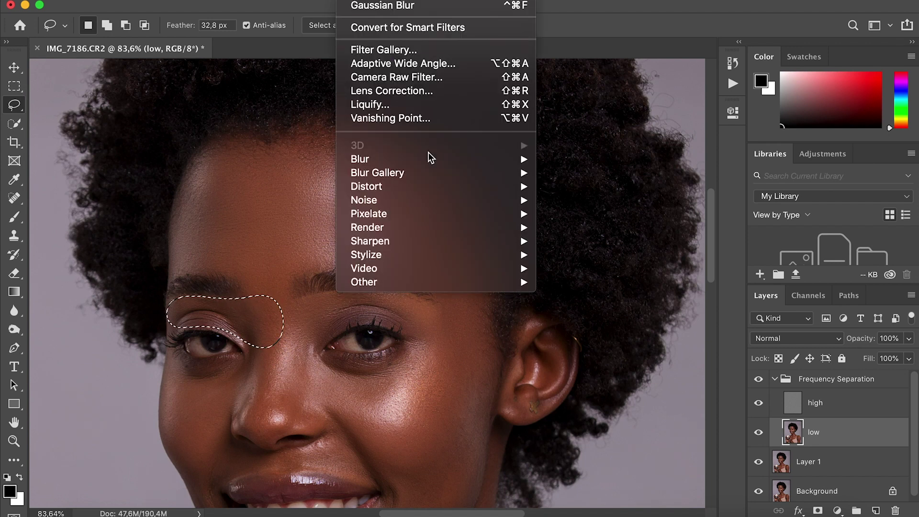
mouse_move(427, 159)
left_click(569, 214)
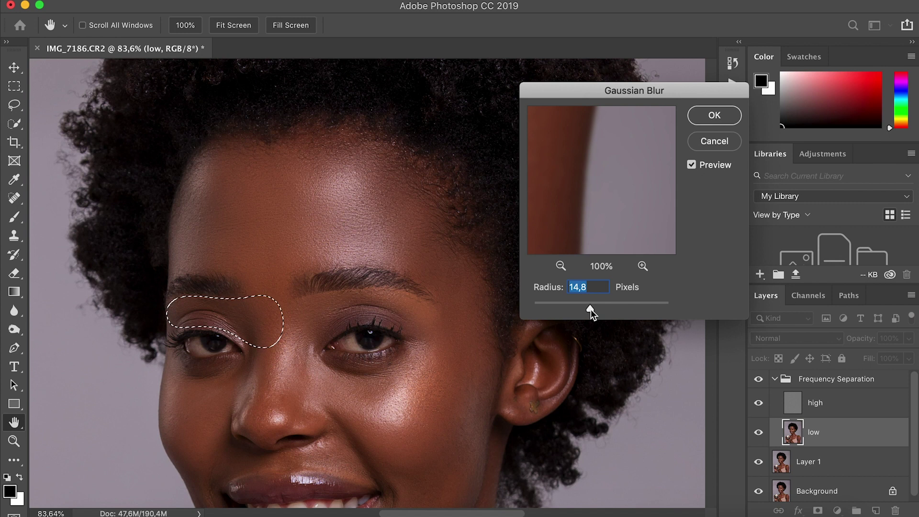
left_click(713, 116)
scroll(390, 314, "down", 5)
key("ctrl+d")
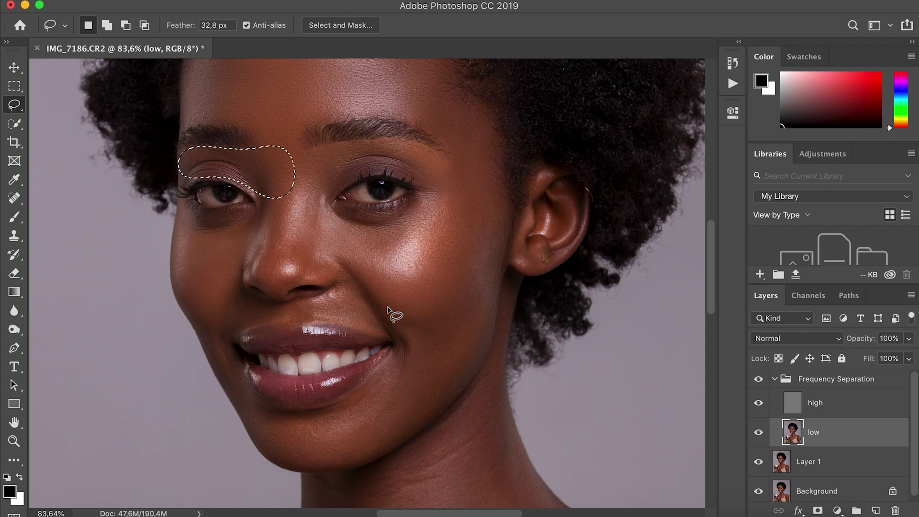
- Lasso the cheek on the visible ear's side, from the under-eye to the upper lip and jaw, and dismiss the disk-space notification
mouse_move(416, 195)
left_mouse_down()
mouse_move(381, 217)
mouse_move(322, 206)
mouse_move(318, 241)
left_mouse_up()
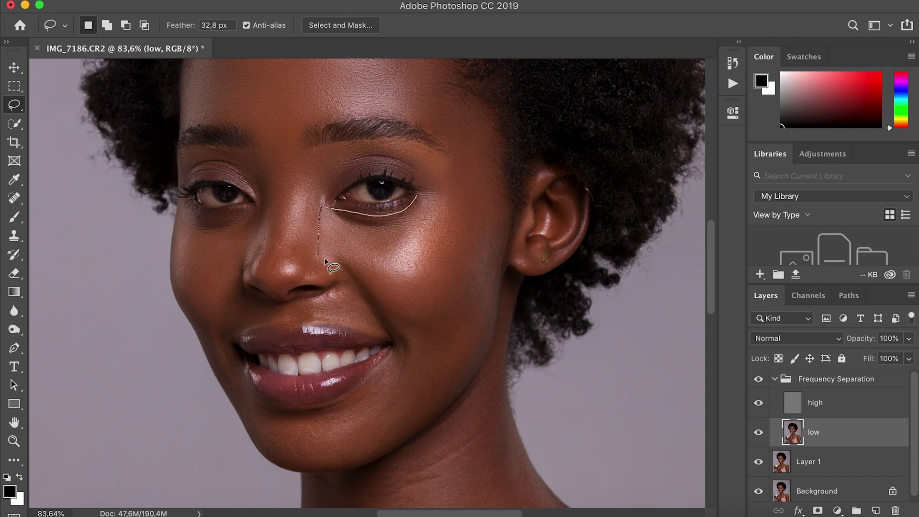
mouse_move(311, 299)
left_mouse_down()
mouse_move(287, 307)
mouse_move(289, 322)
mouse_move(329, 323)
mouse_move(405, 354)
mouse_move(475, 362)
mouse_move(490, 341)
mouse_move(508, 197)
mouse_move(457, 189)
mouse_move(416, 199)
left_mouse_up()
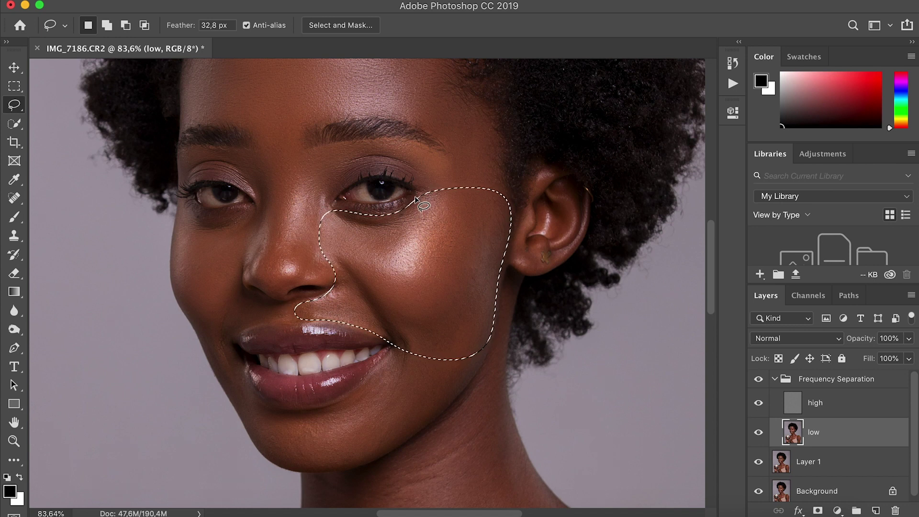
scroll(415, 198, "up", 3)
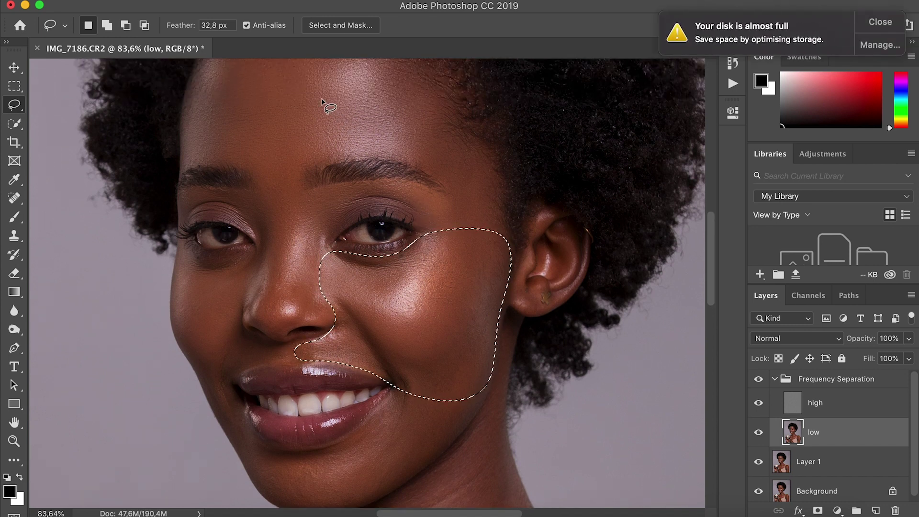
left_click(881, 22)
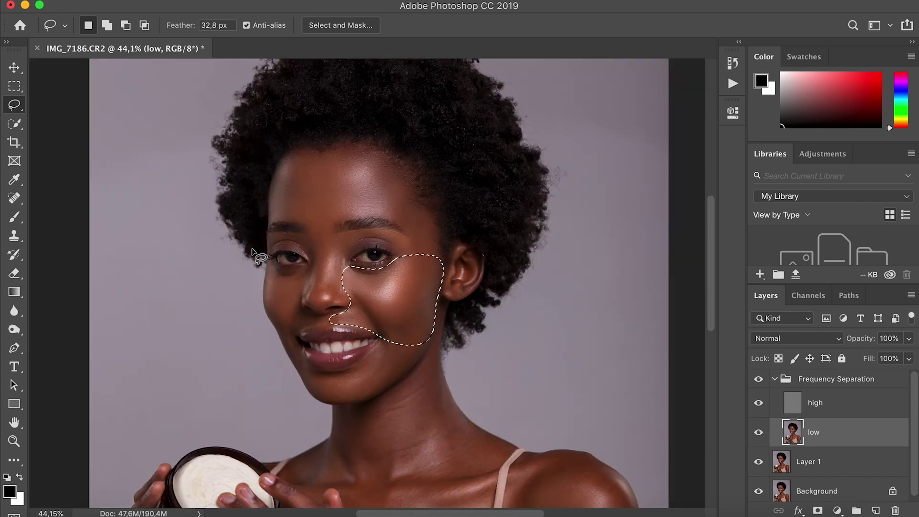
- Lasso the opposite cheek on the low layer, from the under-eye along the face edge to the mouth corner and nose
scroll(254, 251, "down", 10)
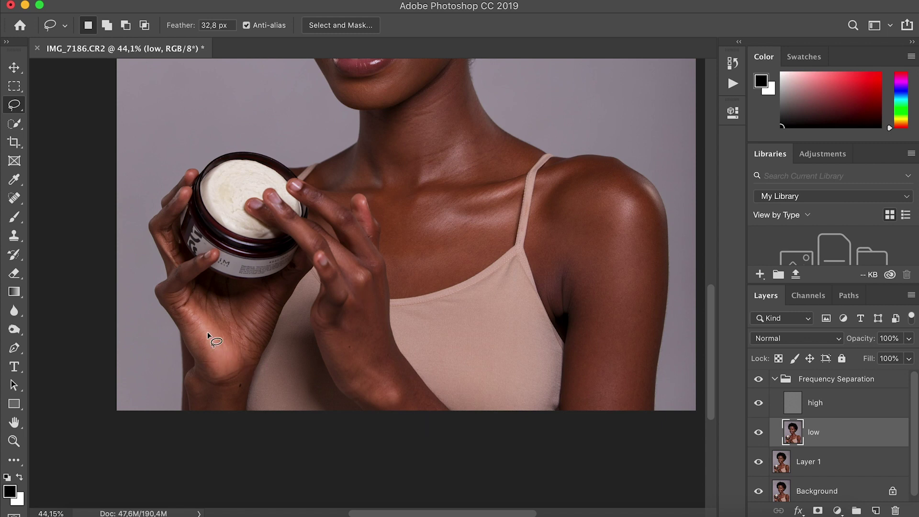
scroll(422, 262, "up", 10)
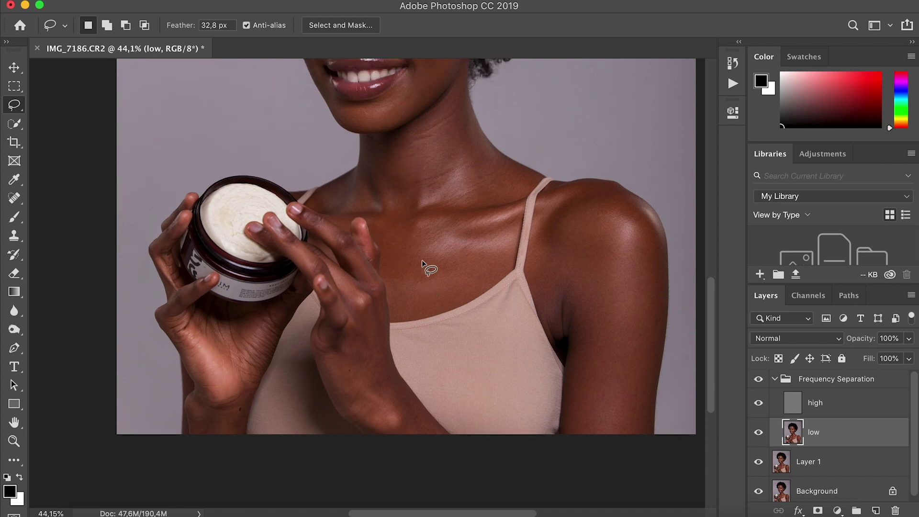
scroll(421, 262, "down", 8)
scroll(422, 262, "up", 3)
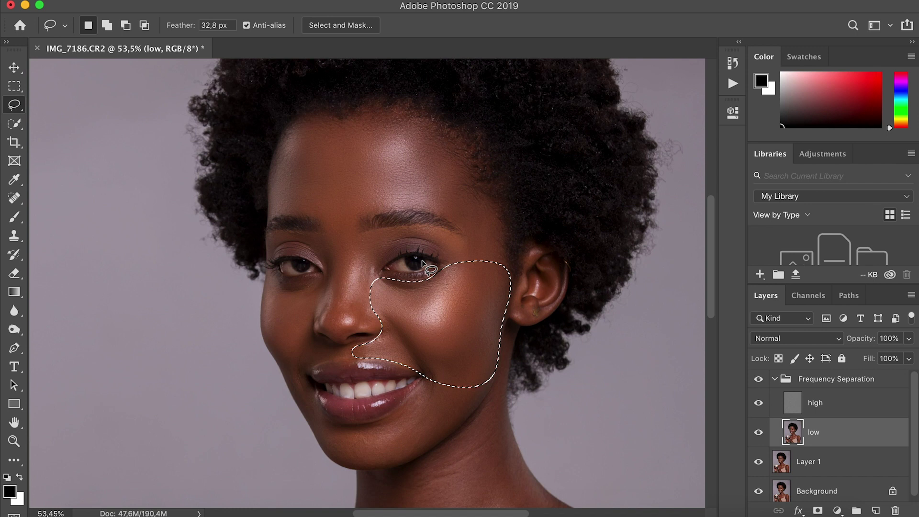
scroll(422, 263, "up", 2)
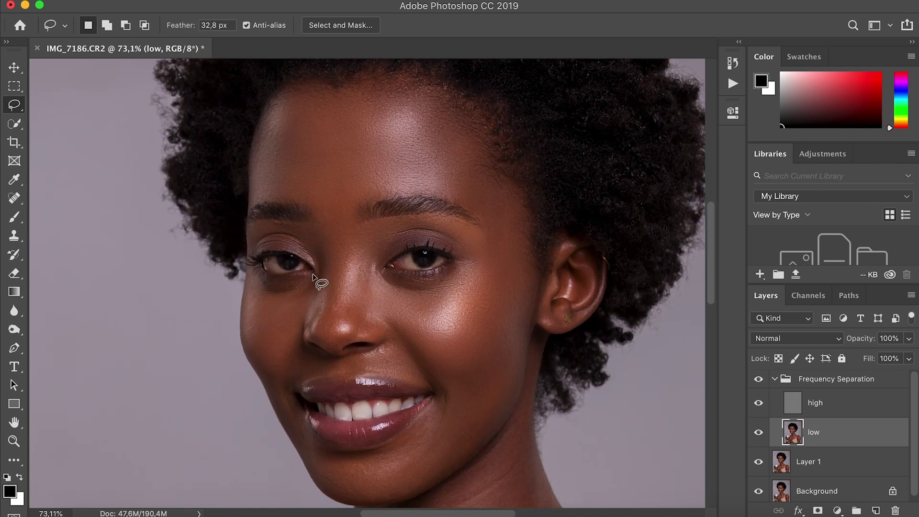
left_click_drag(299, 274, 264, 283)
mouse_move(246, 298)
left_mouse_down()
mouse_move(244, 347)
mouse_move(273, 397)
mouse_move(293, 397)
mouse_move(300, 381)
mouse_move(344, 369)
left_mouse_up()
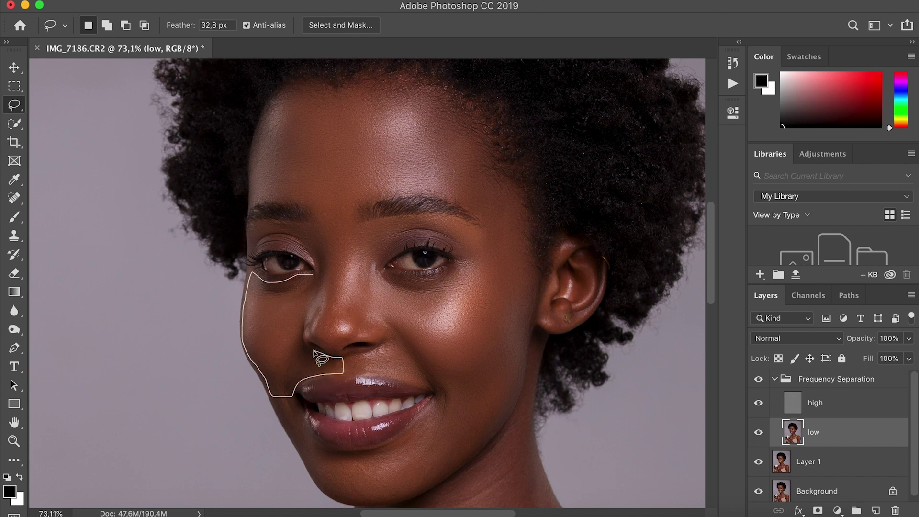
mouse_move(303, 341)
left_mouse_down()
mouse_move(323, 288)
mouse_move(327, 275)
mouse_move(302, 275)
left_mouse_up()
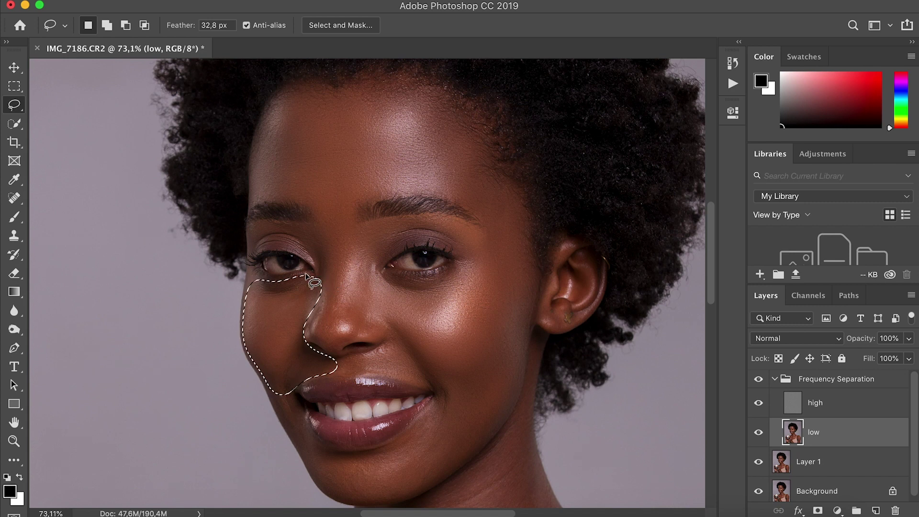
- Lasso the chin and jaw beneath the lower lip, and the visible ear, as separate feathered selections on the low layer
scroll(286, 322, "down", 5)
mouse_move(445, 225)
left_mouse_down()
mouse_move(411, 262)
mouse_move(358, 281)
mouse_move(314, 242)
mouse_move(292, 246)
mouse_move(348, 327)
mouse_move(412, 324)
mouse_move(449, 308)
mouse_move(512, 249)
mouse_move(447, 236)
left_mouse_up()
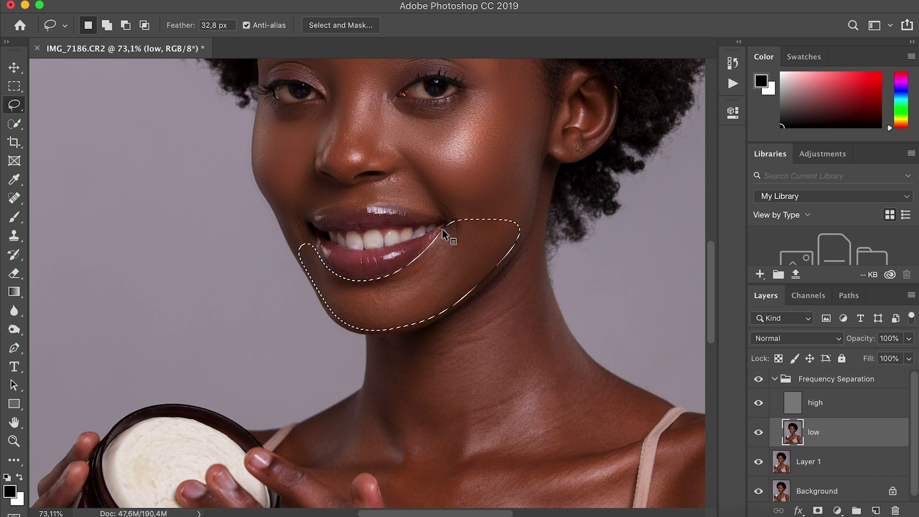
scroll(447, 236, "up", 4)
mouse_move(337, 198)
left_mouse_down()
mouse_move(317, 254)
mouse_move(340, 276)
mouse_move(372, 264)
mouse_move(376, 191)
mouse_move(344, 196)
left_mouse_up()
mouse_move(581, 168)
left_mouse_down()
mouse_move(552, 245)
mouse_move(587, 249)
mouse_move(614, 198)
mouse_move(578, 168)
left_mouse_up()
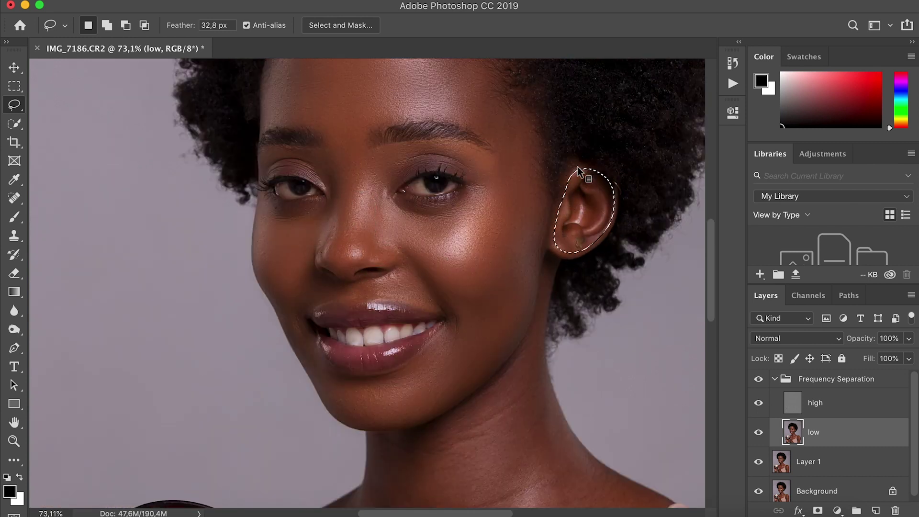
- Lasso the neck and upper chest down to the top's neckline and smooth the area with Gaussian Blur
scroll(579, 209, "down", 5)
scroll(579, 211, "down", 4)
mouse_move(499, 120)
left_mouse_down()
mouse_move(472, 188)
mouse_move(441, 219)
mouse_move(376, 242)
mouse_move(371, 278)
mouse_move(316, 317)
mouse_move(355, 346)
mouse_move(377, 334)
mouse_move(402, 380)
mouse_move(417, 449)
mouse_move(495, 429)
mouse_move(539, 394)
mouse_move(568, 300)
mouse_move(581, 287)
mouse_move(525, 254)
mouse_move(496, 173)
left_mouse_up()
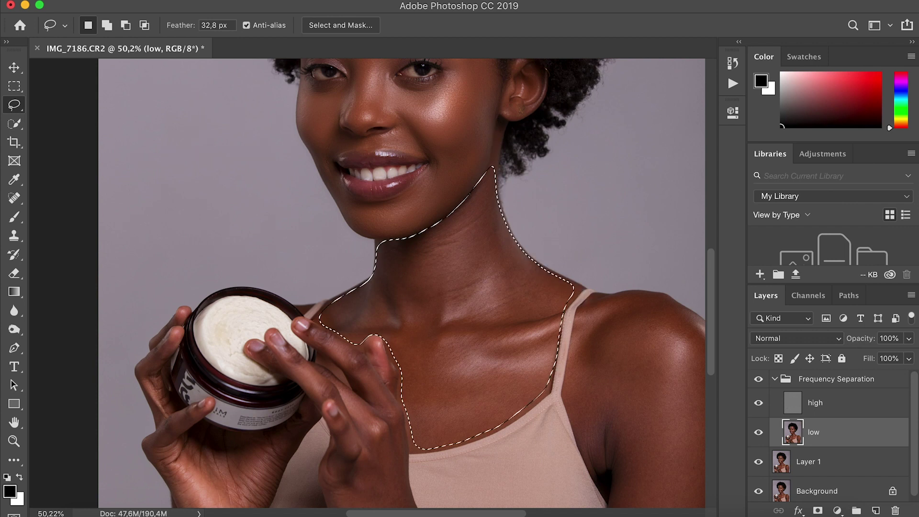
left_click(344, 1)
left_click(604, 214)
key("Return")
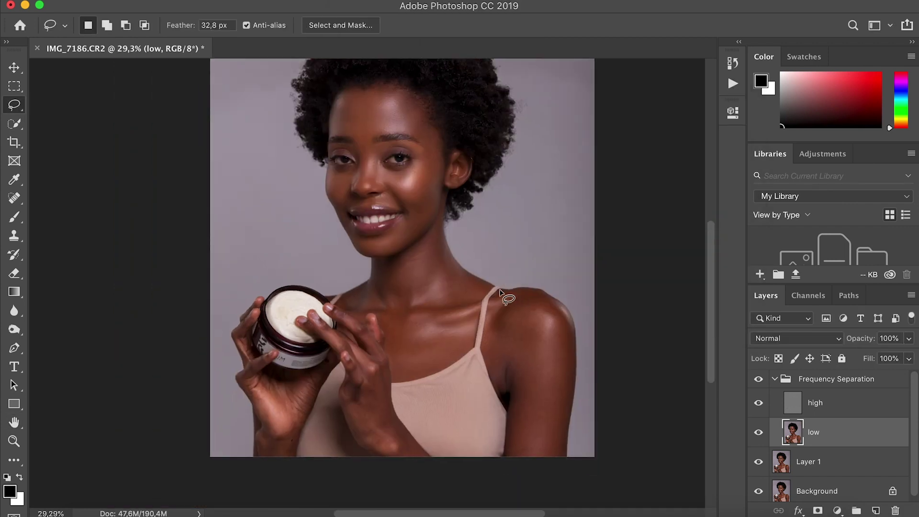
- Smooth the bare shoulder and arm area with Gaussian Blur, and lasso the palm and wrist of the hand holding the jar
mouse_move(499, 290)
left_mouse_down()
mouse_move(542, 294)
mouse_move(572, 322)
mouse_move(574, 347)
mouse_move(568, 430)
mouse_move(516, 459)
mouse_move(505, 455)
mouse_move(505, 405)
mouse_move(484, 344)
mouse_move(502, 291)
left_mouse_up()
mouse_move(435, 464)
left_mouse_down()
mouse_move(390, 406)
mouse_move(387, 368)
mouse_move(354, 425)
mouse_move(398, 459)
mouse_move(433, 463)
left_mouse_up()
left_click(347, 0)
mouse_move(385, 161)
left_click(562, 213)
key("Return")
key("l")
mouse_move(260, 429)
left_mouse_down()
mouse_move(259, 453)
mouse_move(295, 445)
mouse_move(313, 375)
mouse_move(277, 422)
mouse_move(244, 384)
mouse_move(262, 430)
left_mouse_up()
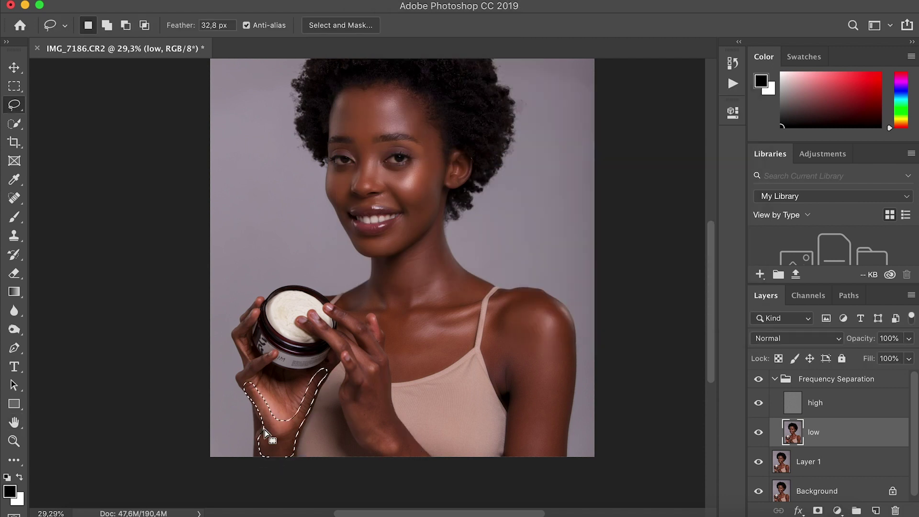
- Toggle the Frequency Separation group's visibility to compare the face before and after retouching, and collapse the group
scroll(386, 241, "up", 5)
left_click(759, 379)
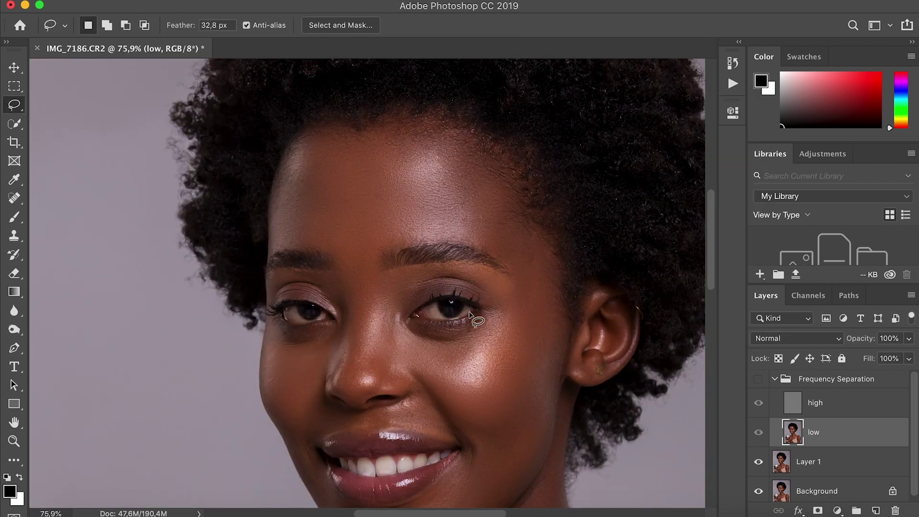
scroll(472, 317, "down", 3)
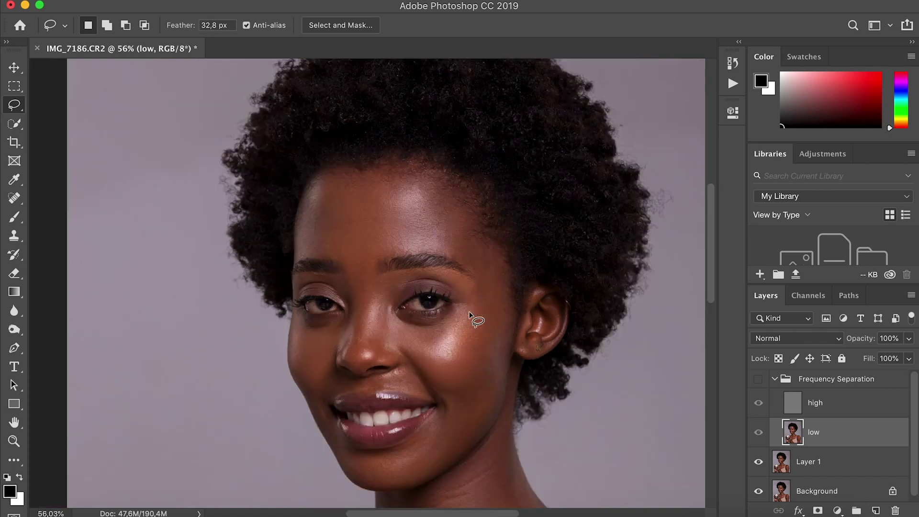
left_click(759, 381)
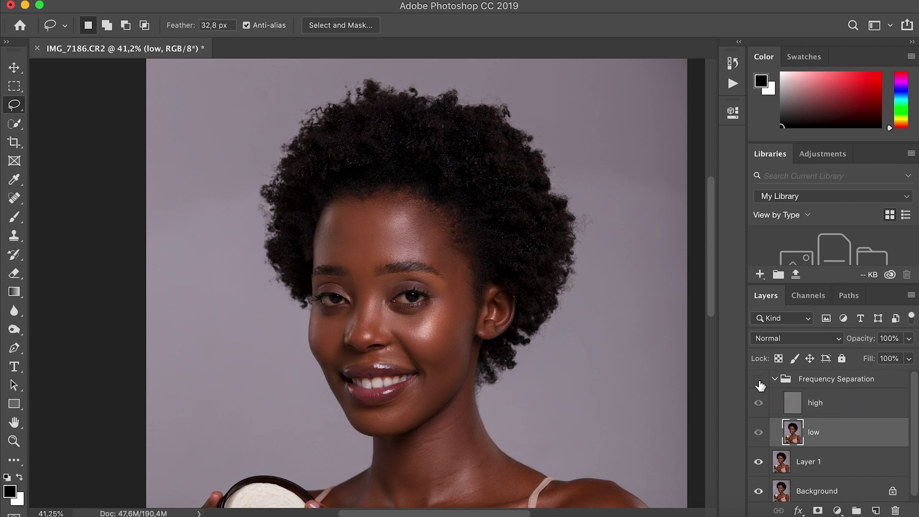
left_click(775, 379)
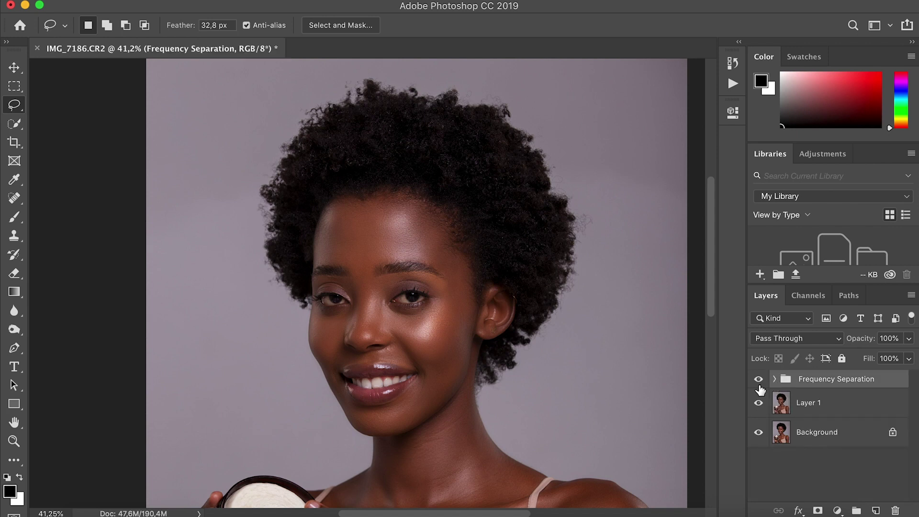
scroll(448, 343, "down", 5)
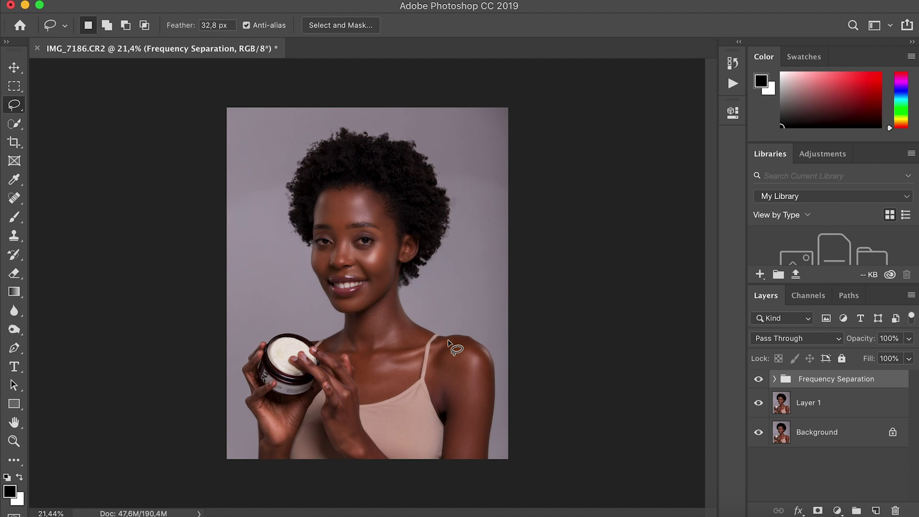
scroll(450, 344, "up", 3)
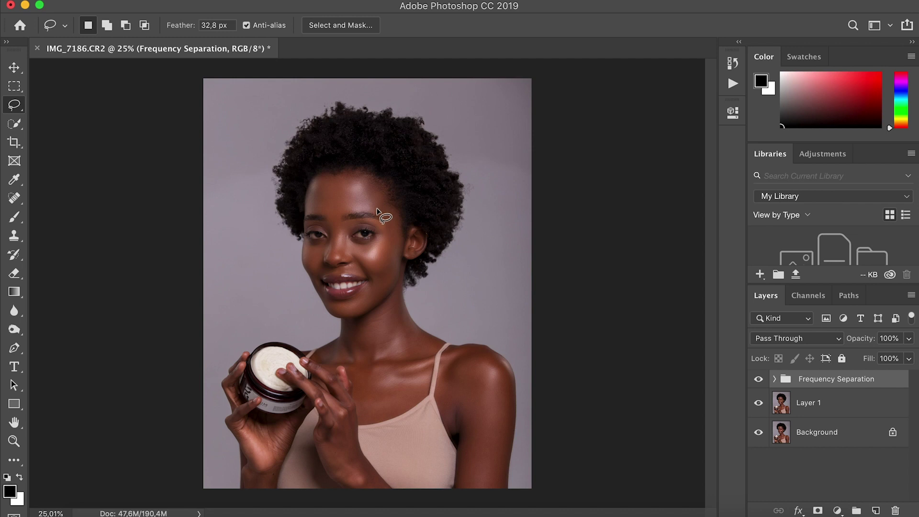
mouse_move(362, 184)
left_mouse_down()
mouse_move(341, 208)
mouse_move(372, 212)
left_mouse_up()
mouse_move(386, 241)
left_mouse_down()
mouse_move(359, 259)
mouse_move(377, 289)
mouse_move(390, 288)
mouse_move(382, 244)
left_mouse_up()
mouse_move(321, 177)
left_mouse_down()
mouse_move(319, 212)
mouse_move(347, 213)
mouse_move(350, 178)
mouse_move(320, 175)
left_mouse_up()
left_click(332, 194)
- Add a Curves adjustment layer above the Frequency Separation group and set its blend mode to Screen
left_click(838, 510)
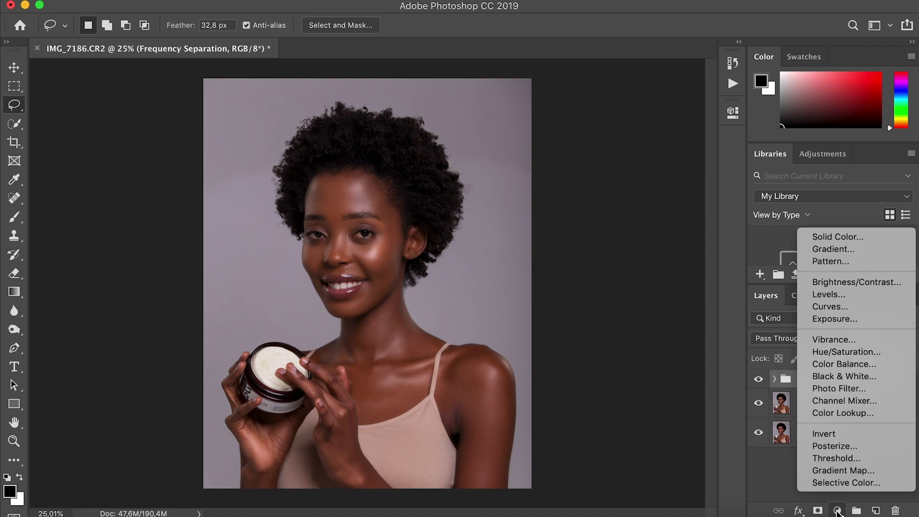
left_click(828, 307)
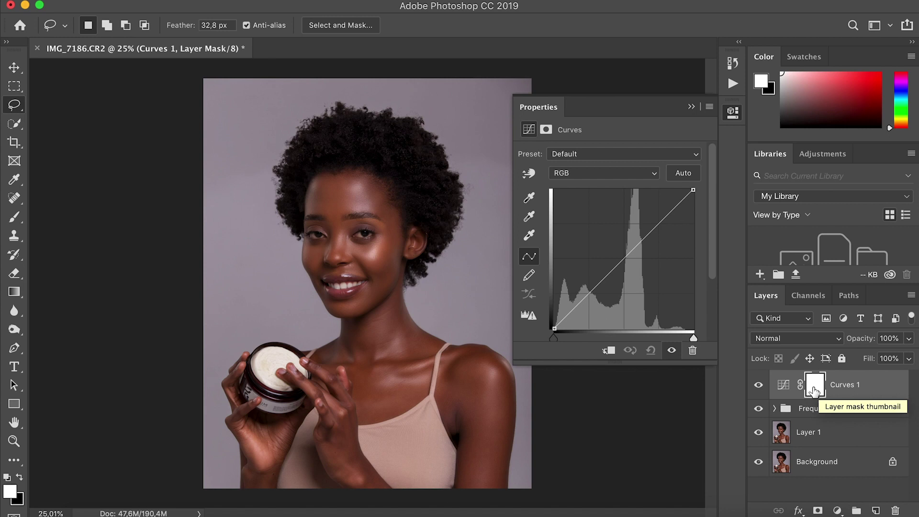
left_click(782, 390)
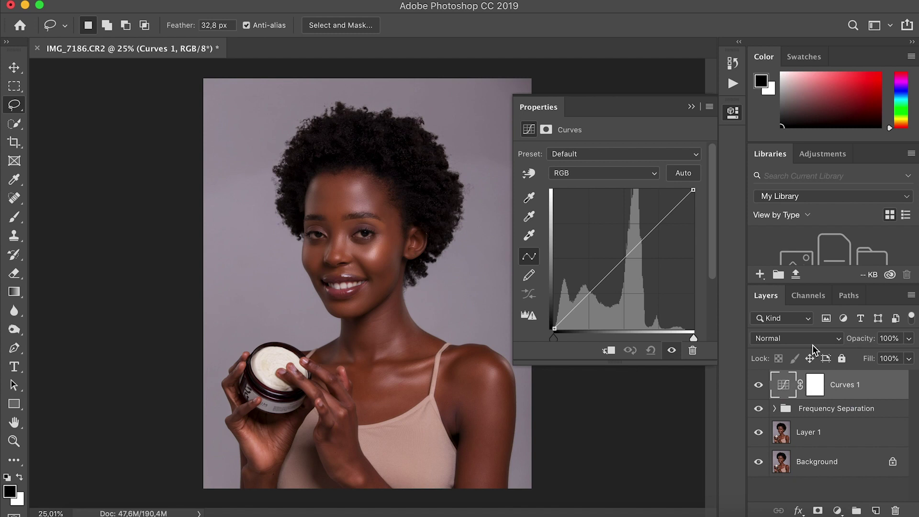
left_click(814, 341)
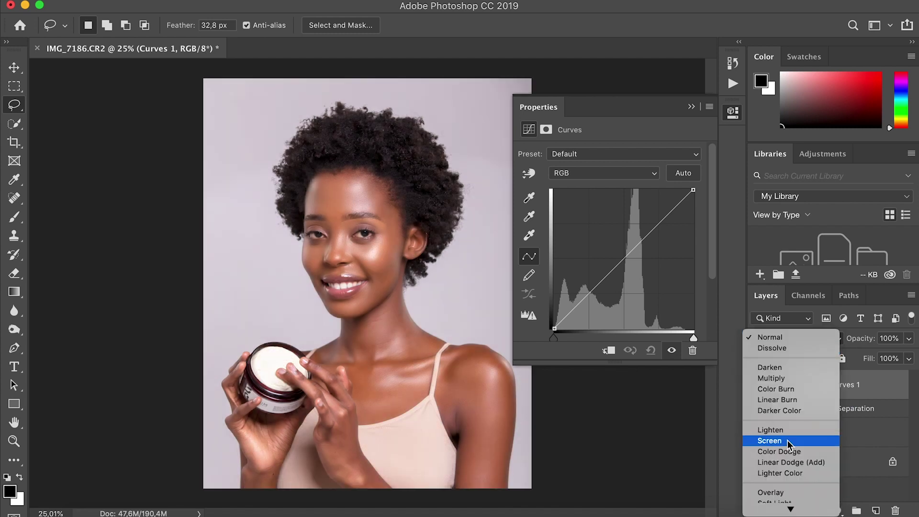
left_click(788, 440)
- Invert the Screen-mode Curves layer's mask to black
left_click(815, 389)
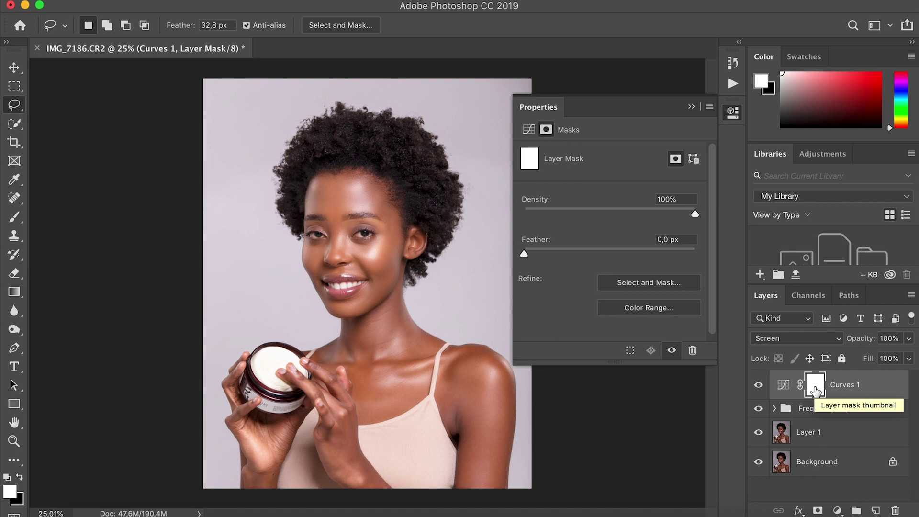
left_click_drag(815, 391, 816, 391)
key("super+i")
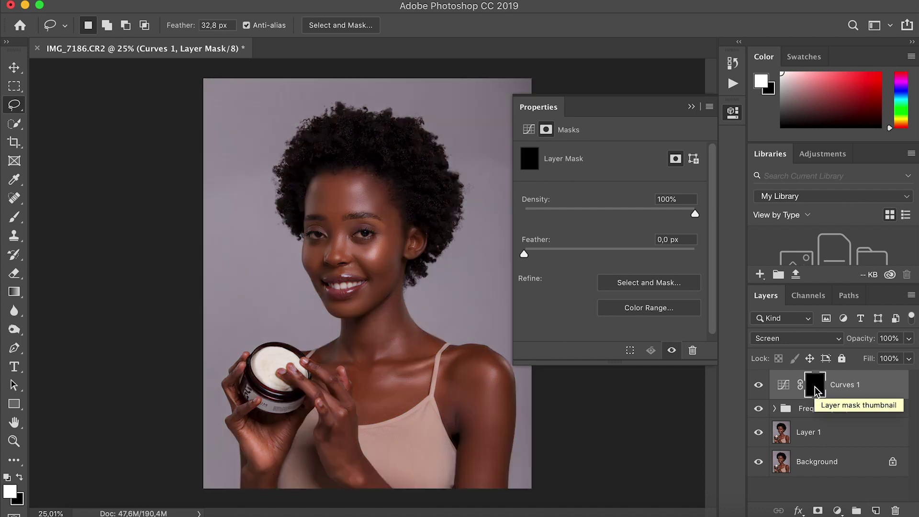
- Add a second Curves adjustment layer in Multiply blend mode and invert its mask to black
left_click(838, 510)
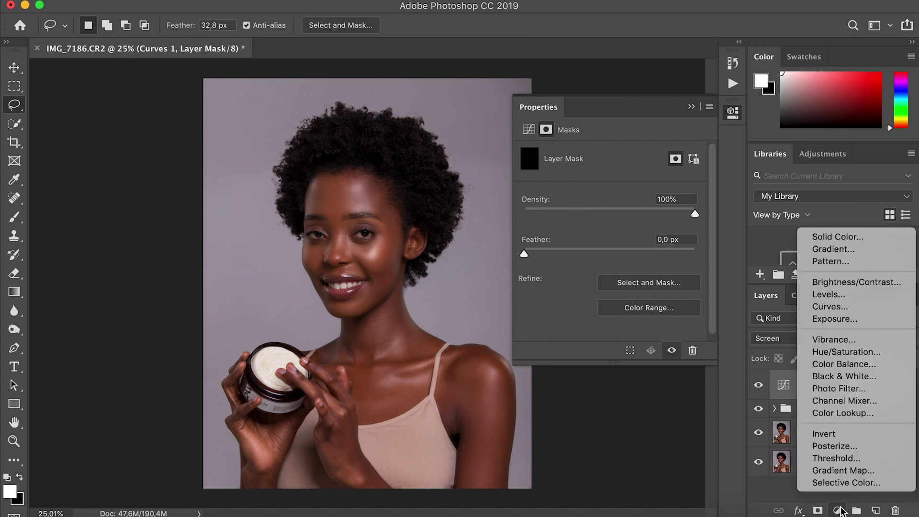
left_click(829, 308)
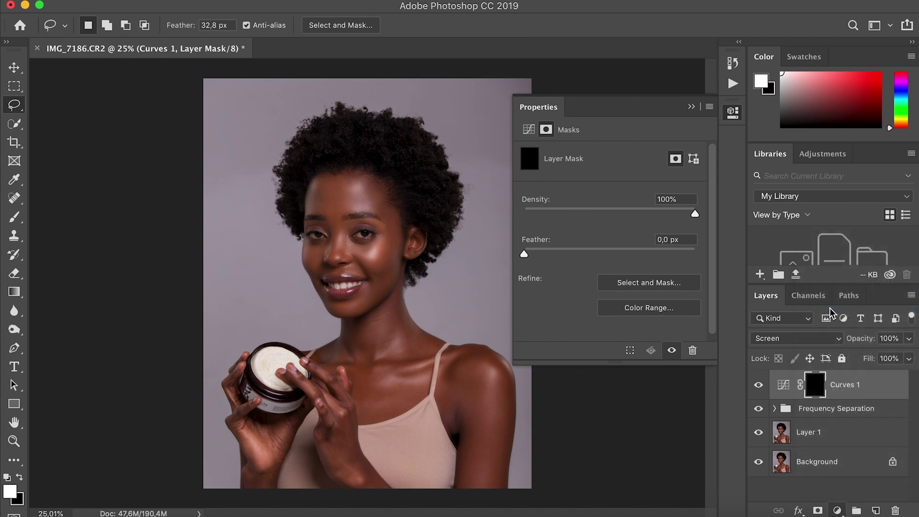
left_click(784, 386)
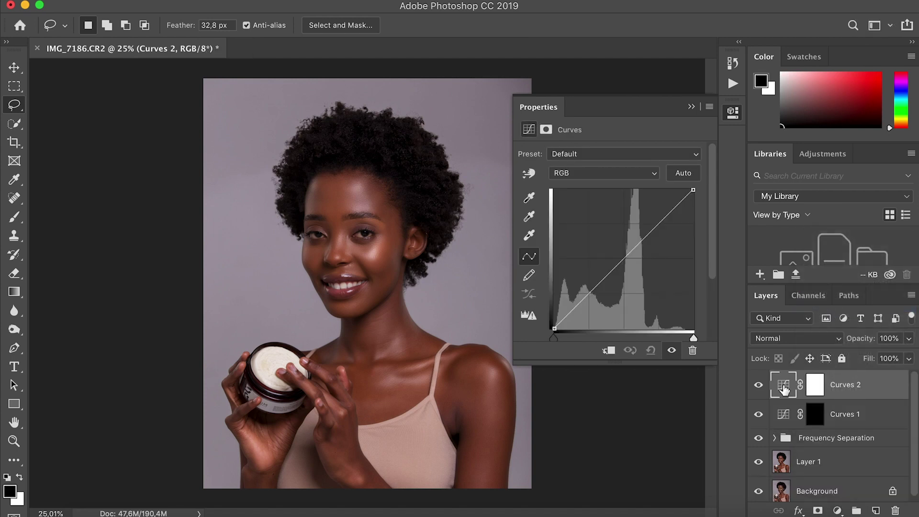
left_click(833, 339)
left_click(783, 378)
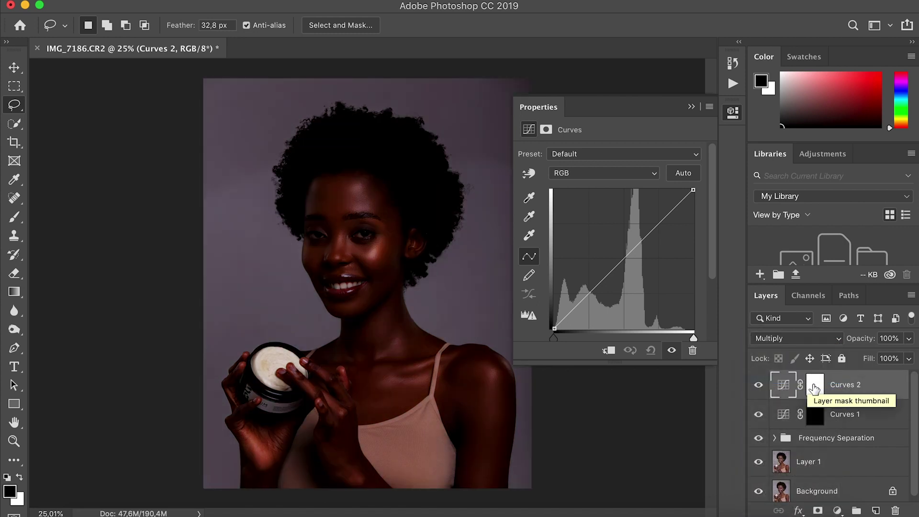
left_click(814, 387)
key("ctrl+i")
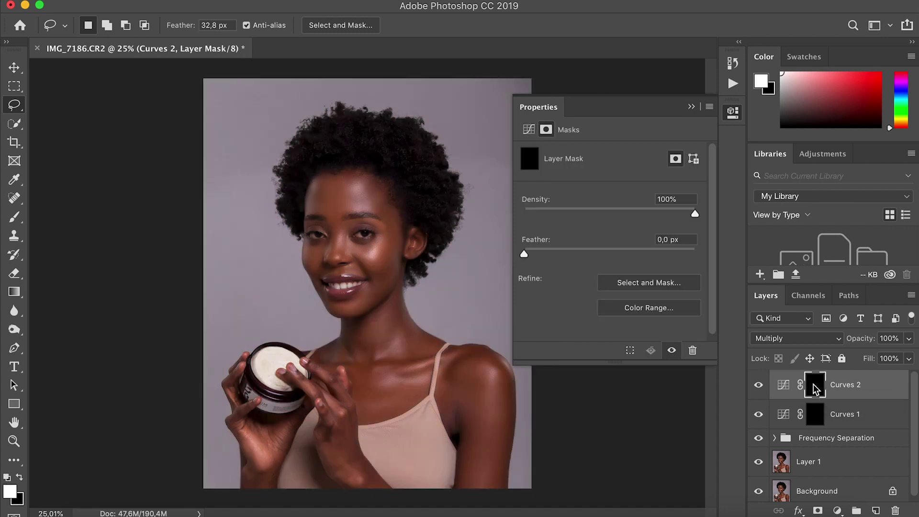
- Add a Black & White adjustment layer on top of the stack and set its Reds to -72
left_click(838, 510)
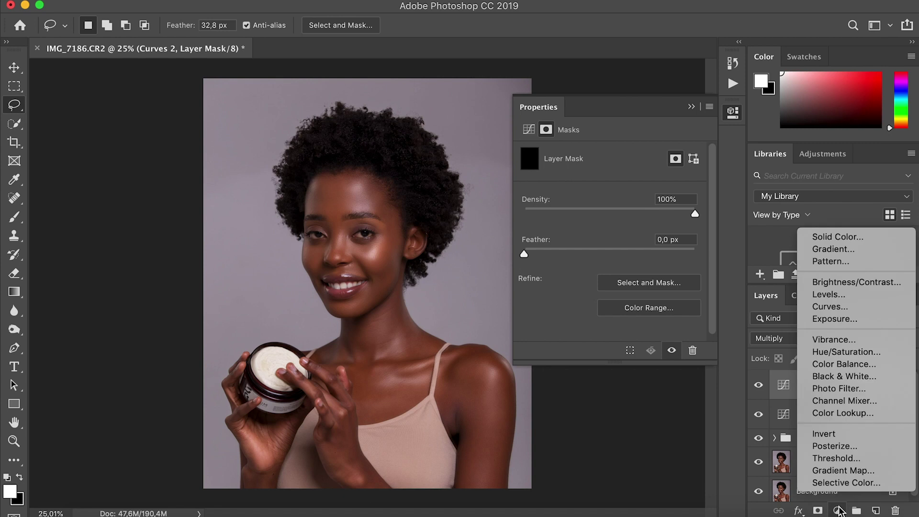
left_click(842, 378)
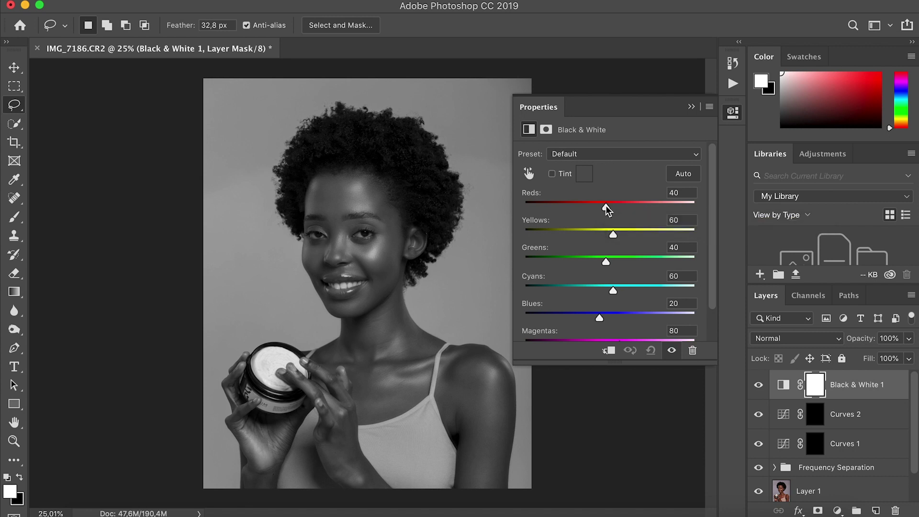
left_click_drag(605, 205, 568, 206)
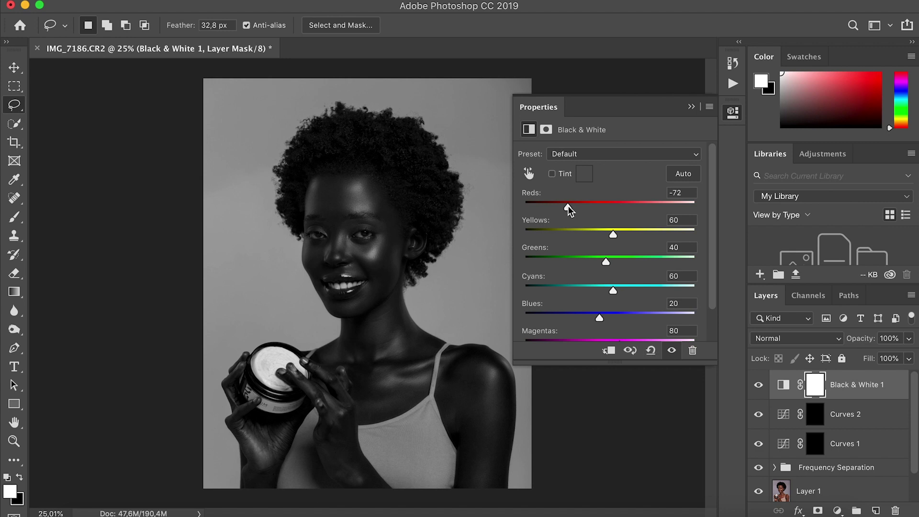
- Group the Black & White and both Curves layers, name the group Dodge and Burn, and expand it
left_click(691, 107)
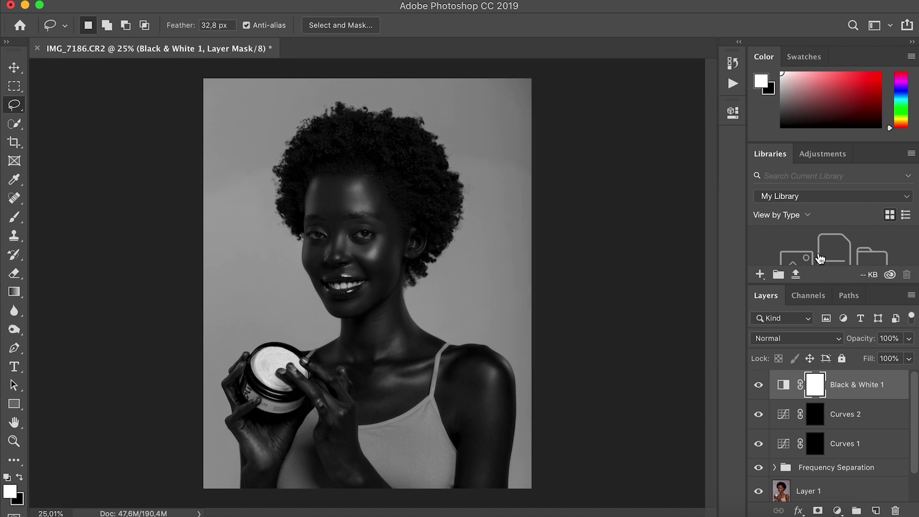
left_click(850, 421, "shift")
left_click(849, 450, "shift")
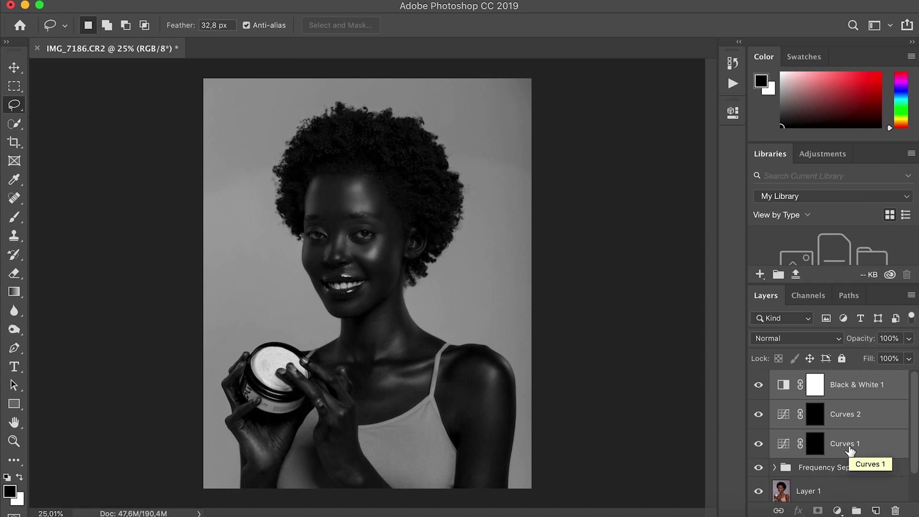
key("super+g")
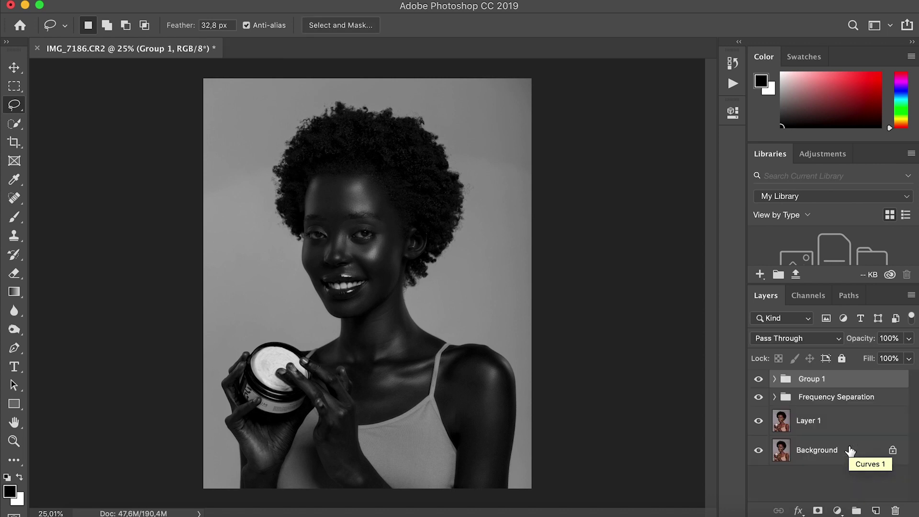
double_click(808, 379)
type("Dodg")
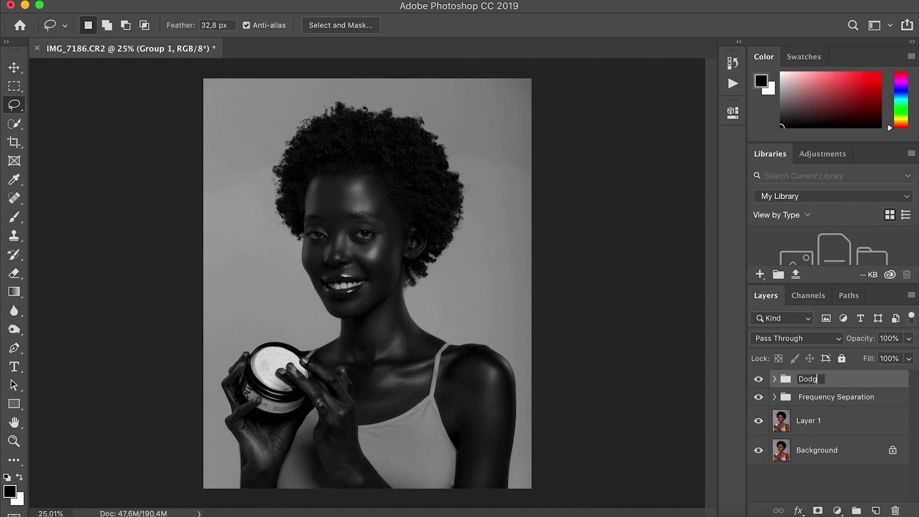
type("e and Burn")
key("Return")
left_click(774, 378)
left_click(774, 379)
left_click(774, 379)
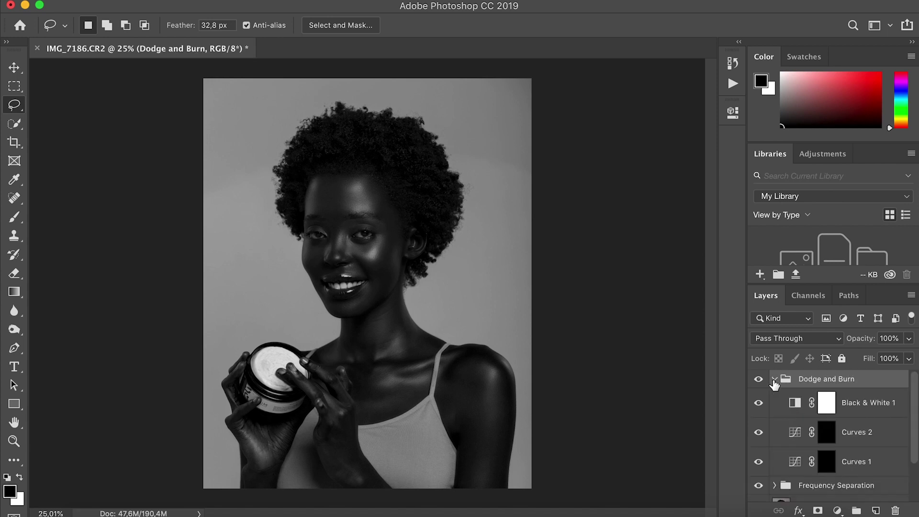
left_click(842, 461)
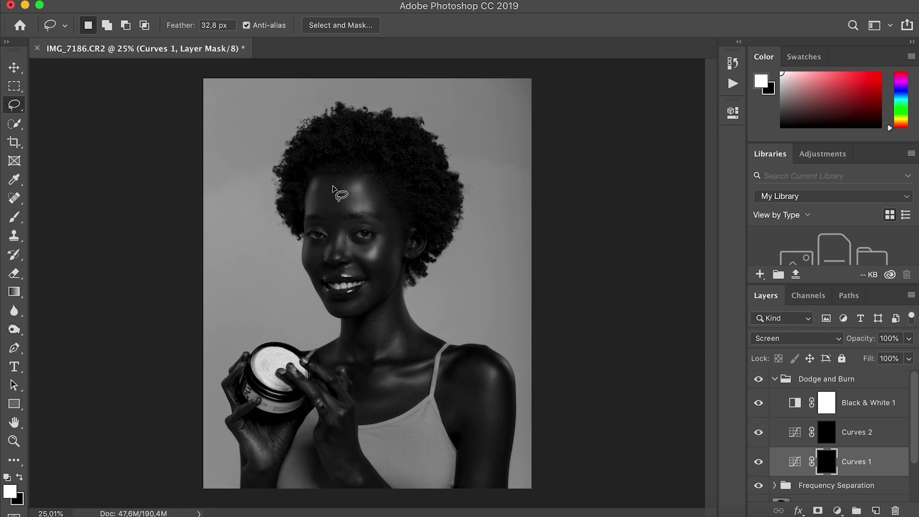
mouse_move(348, 180)
left_mouse_down()
mouse_move(319, 182)
mouse_move(316, 209)
mouse_move(326, 216)
mouse_move(343, 216)
mouse_move(348, 181)
left_mouse_up()
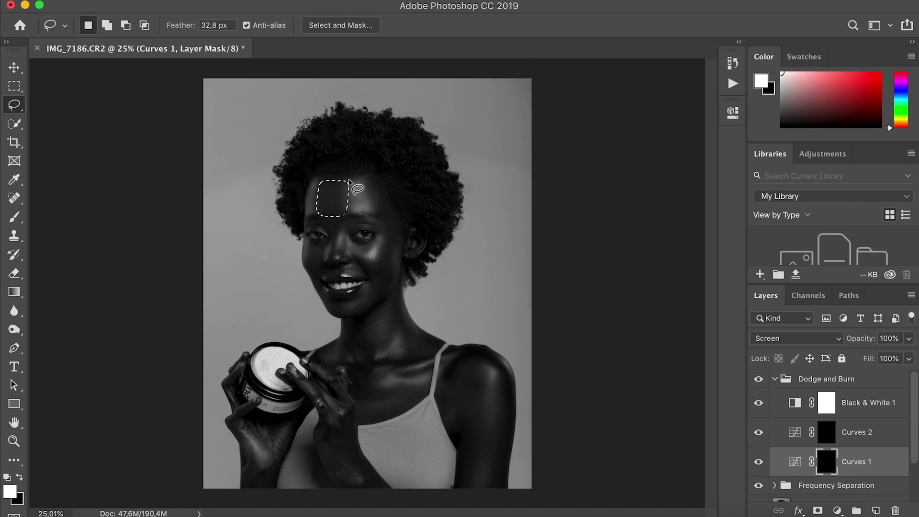
left_click(14, 330)
left_click(72, 328)
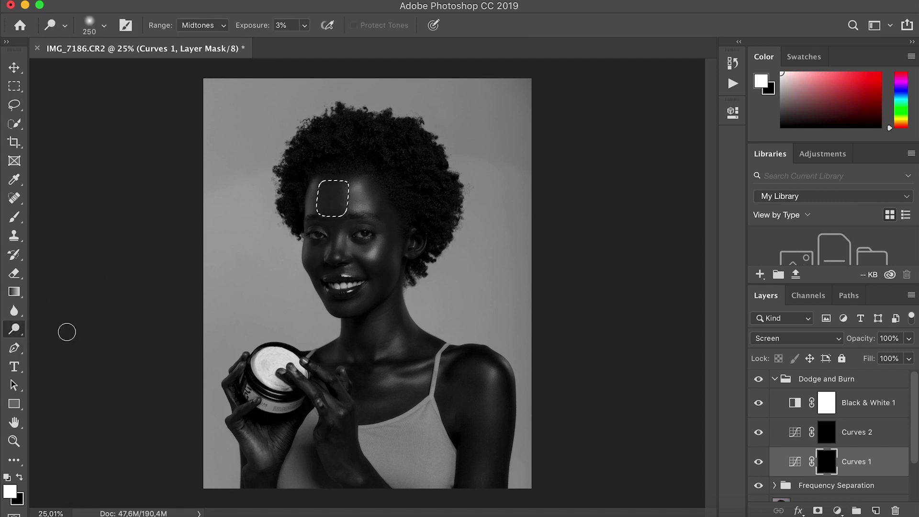
left_click(15, 105)
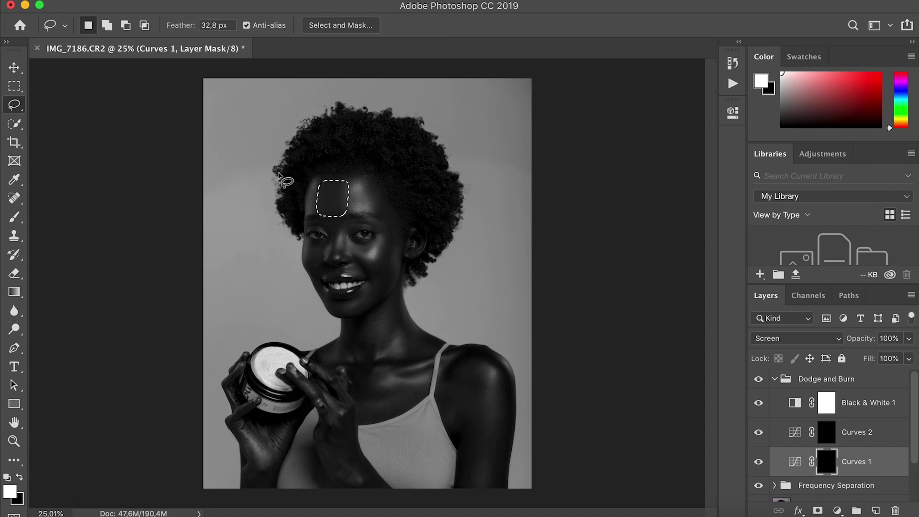
left_click(17, 330)
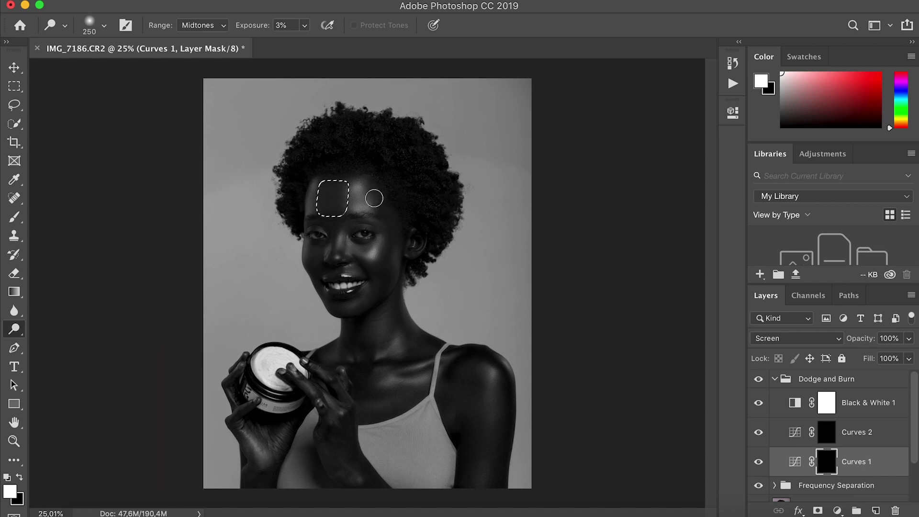
left_click(19, 106)
mouse_move(374, 211)
left_mouse_down()
mouse_move(362, 186)
mouse_move(346, 184)
mouse_move(357, 212)
mouse_move(374, 210)
mouse_move(359, 257)
mouse_move(374, 260)
mouse_move(377, 237)
left_mouse_up()
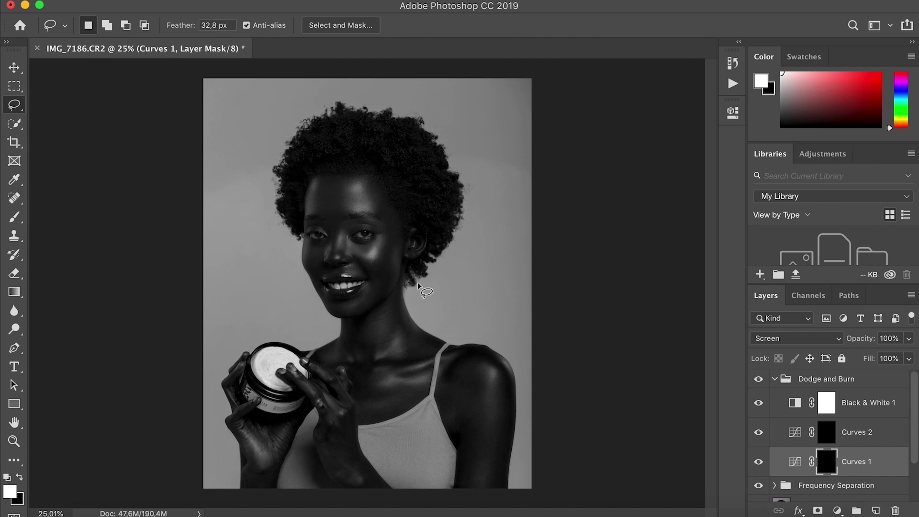
left_click(478, 375)
mouse_move(478, 375)
left_mouse_down()
mouse_move(480, 433)
mouse_move(499, 422)
mouse_move(493, 368)
mouse_move(396, 367)
mouse_move(404, 373)
mouse_move(451, 358)
mouse_move(430, 356)
left_mouse_up()
left_click(861, 439)
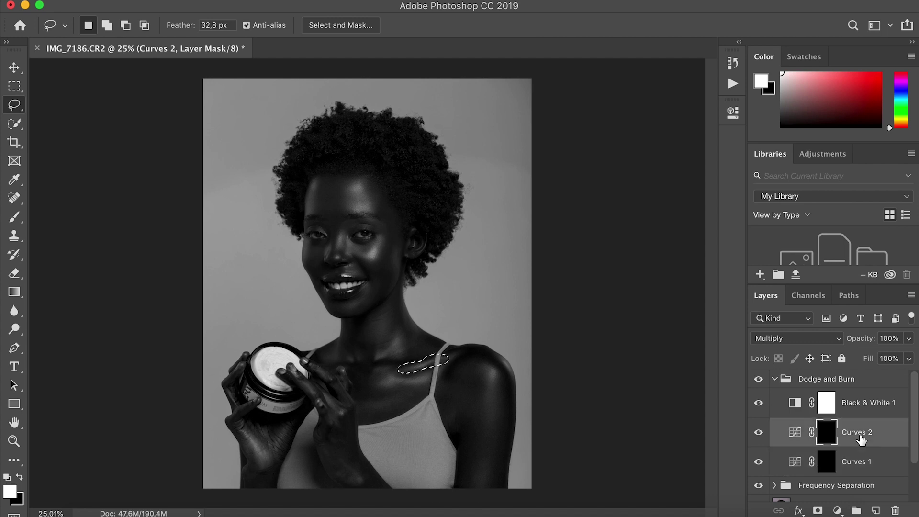
left_click(860, 468)
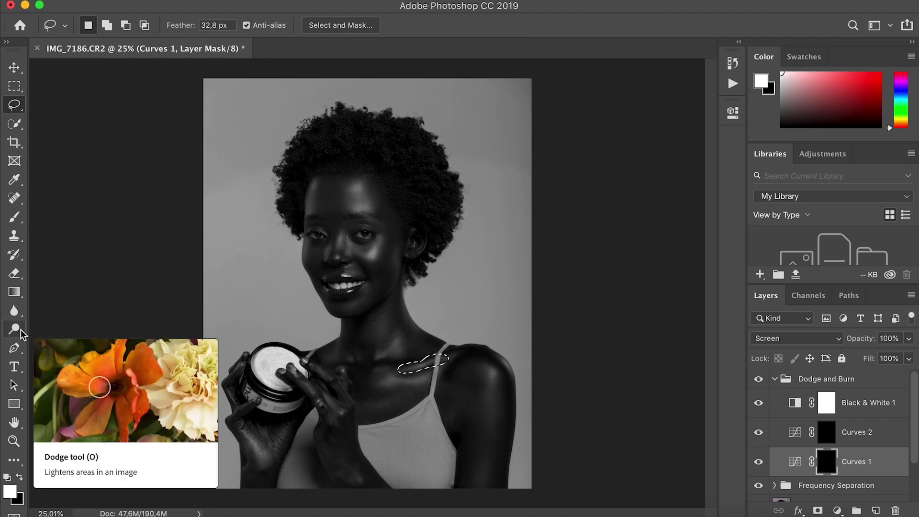
- Rename the Screen-mode Curves layer as Dodge and the Multiply-mode Curves layer as Burn
double_click(846, 462)
type("Dodge")
key("Return")
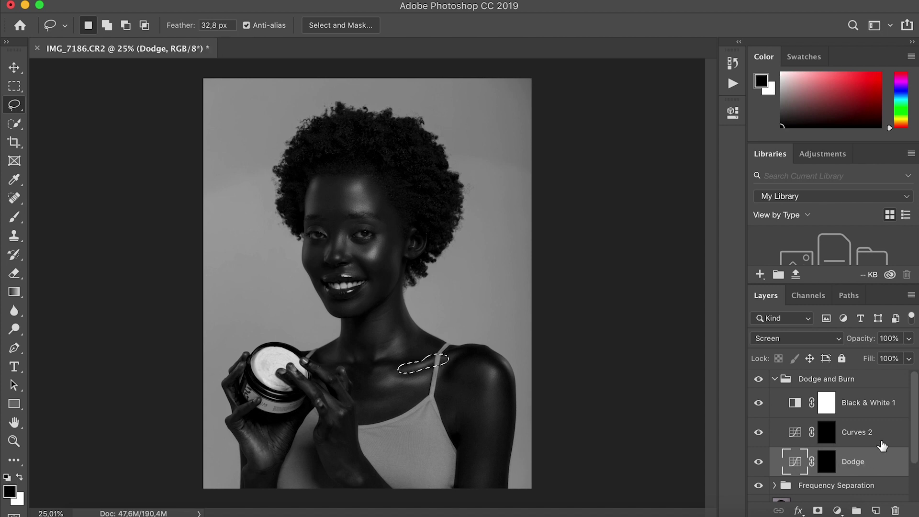
double_click(857, 432)
type("Burn")
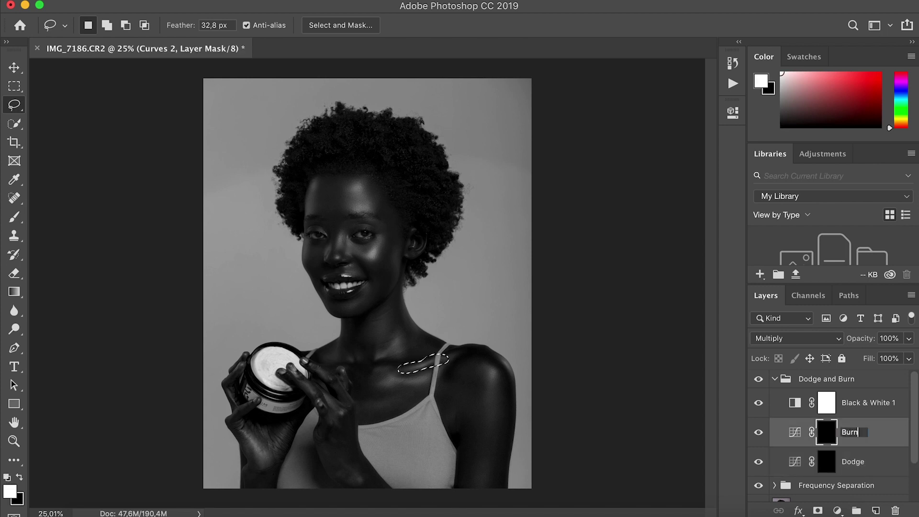
key("Return")
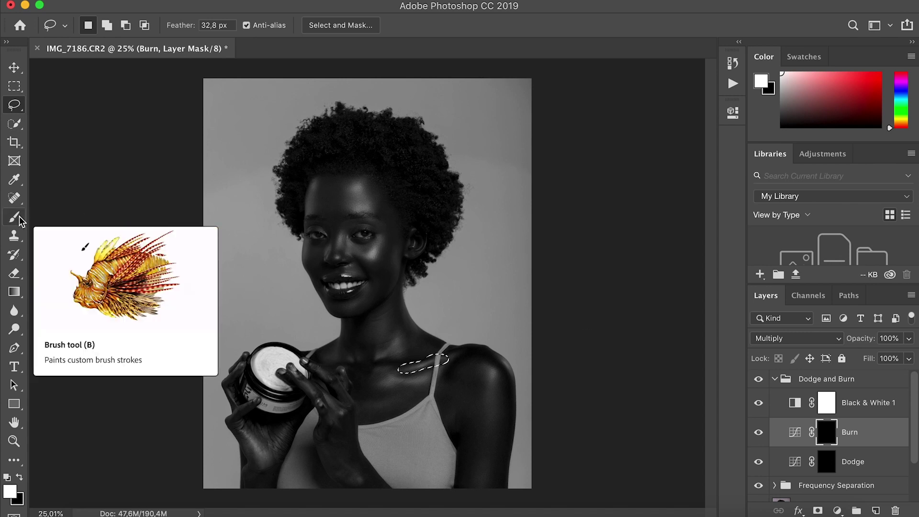
- Set the Brush tool's opacity to 3%, target the Dodge layer and clear the lasso selection at the shoulder
left_click(19, 216)
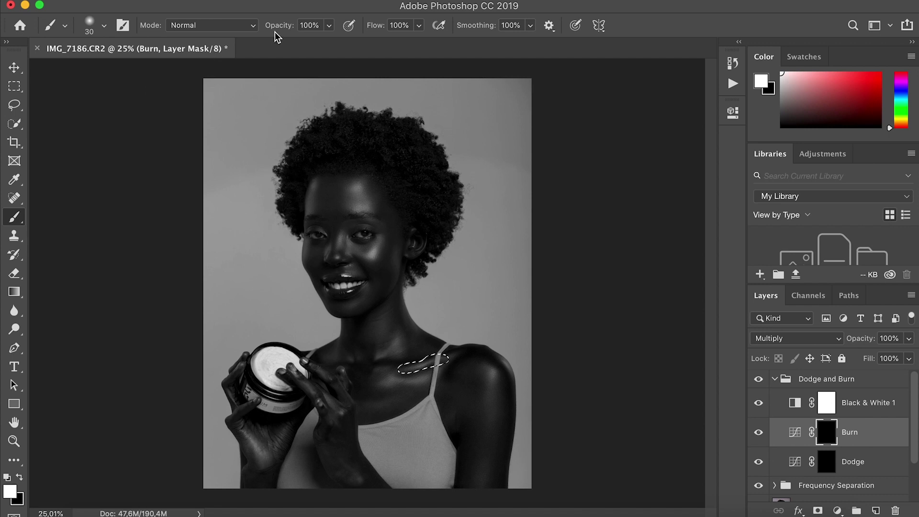
left_click(330, 27)
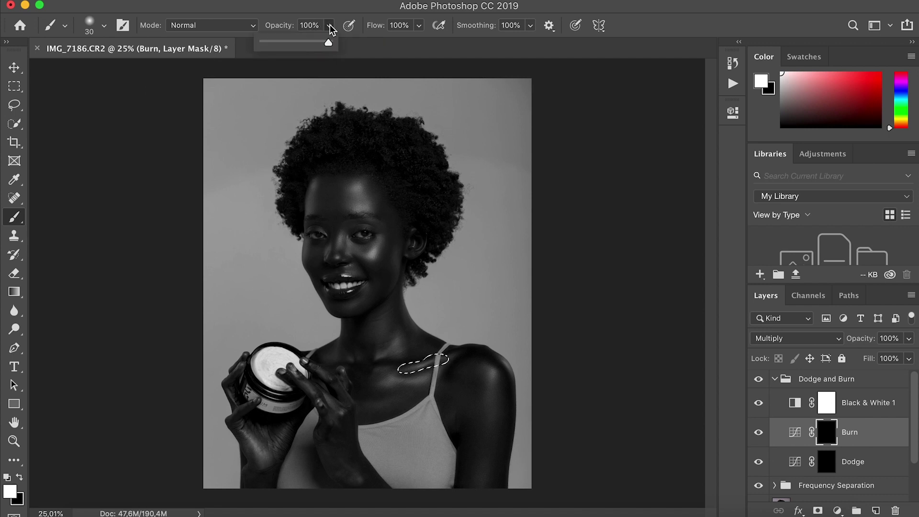
left_click_drag(328, 46, 267, 46)
left_click(857, 463)
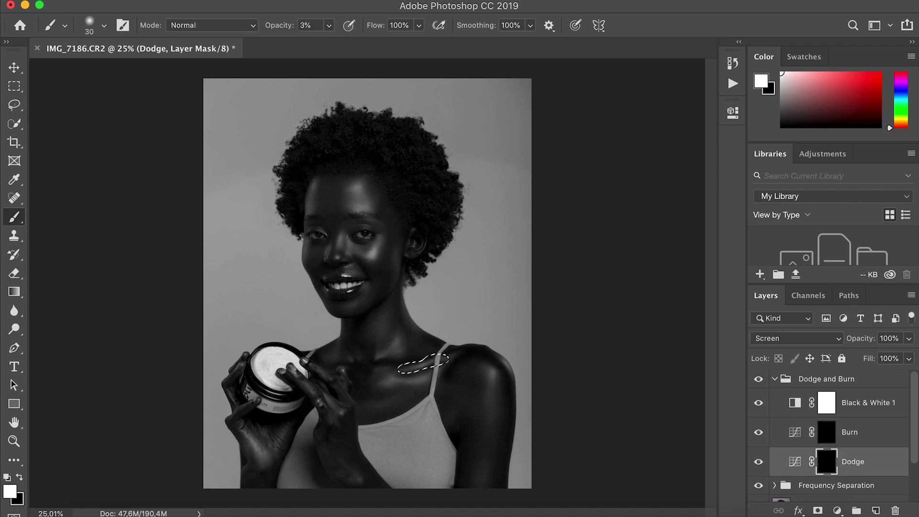
key("l")
left_click(426, 368)
left_click(15, 217)
- Set the brush size to 95 px and dismiss the disk space notification
key("bracketright")
key("bracketright")
key("bracketright")
key("bracketright")
key("bracketright")
key("bracketright")
key("bracketright")
key("bracketright")
key("bracketright")
key("bracketright")
key("bracketright")
left_click(104, 27)
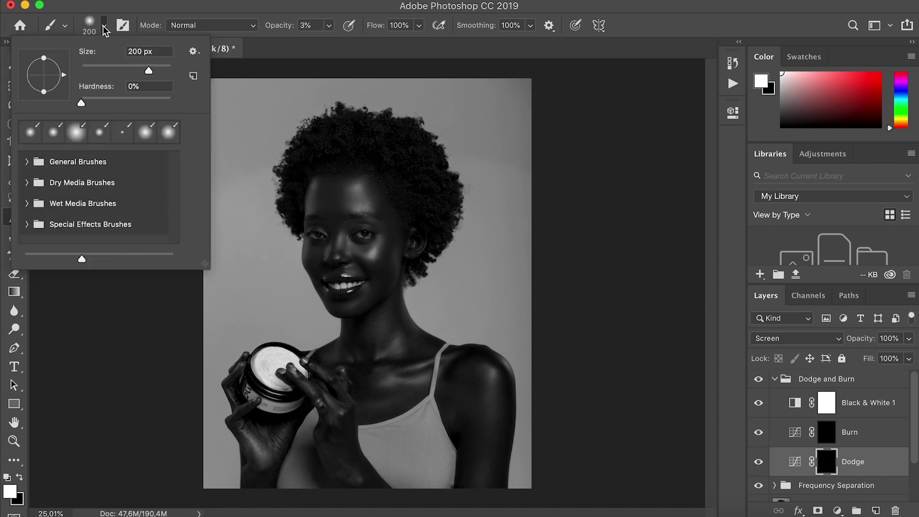
left_click_drag(148, 72, 126, 72)
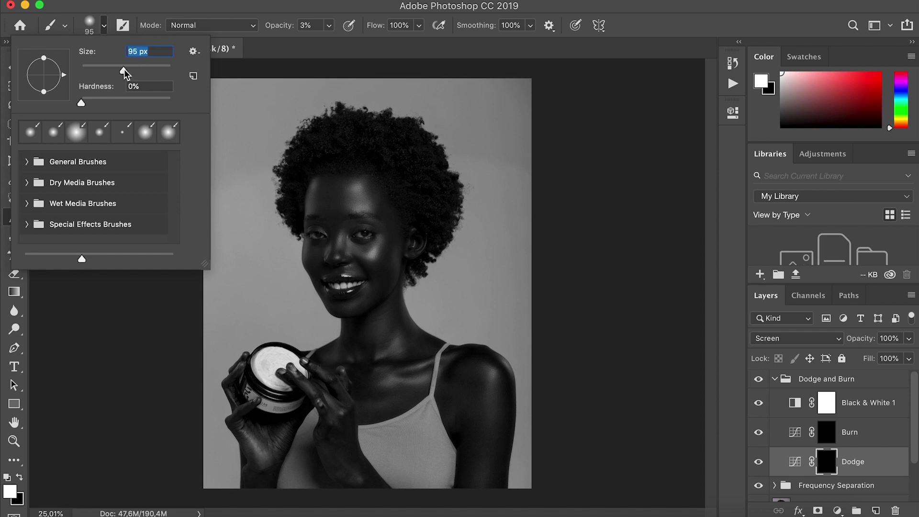
left_click(104, 26)
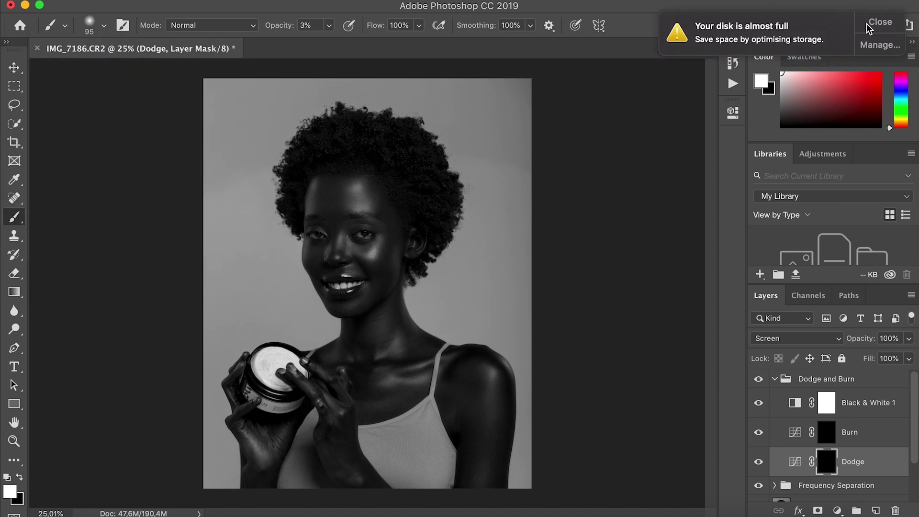
left_click(879, 22)
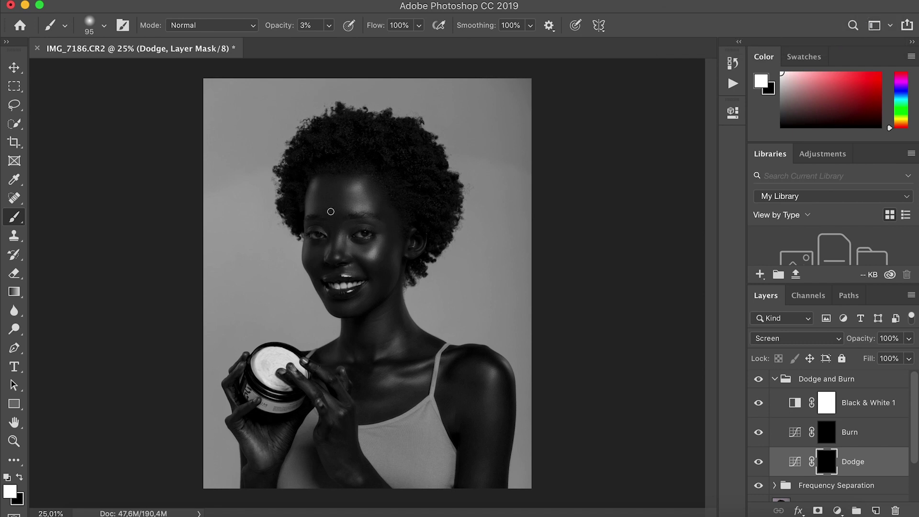
- Lighten the forehead by painting white strokes on the Dodge layer's mask with an enlarged brush
key("bracketright")
key("bracketright")
key("bracketright")
key("bracketright")
mouse_move(356, 200)
left_mouse_down()
mouse_move(360, 192)
mouse_move(367, 202)
left_mouse_up()
left_click_drag(366, 201, 367, 205)
- Try lightening the cheek below the eye with a 400 px brush on the Dodge mask, and undo the stroke
key("bracketleft")
key("bracketleft")
key("bracketleft")
key("bracketright")
key("bracketright")
key("bracketright")
key("bracketright")
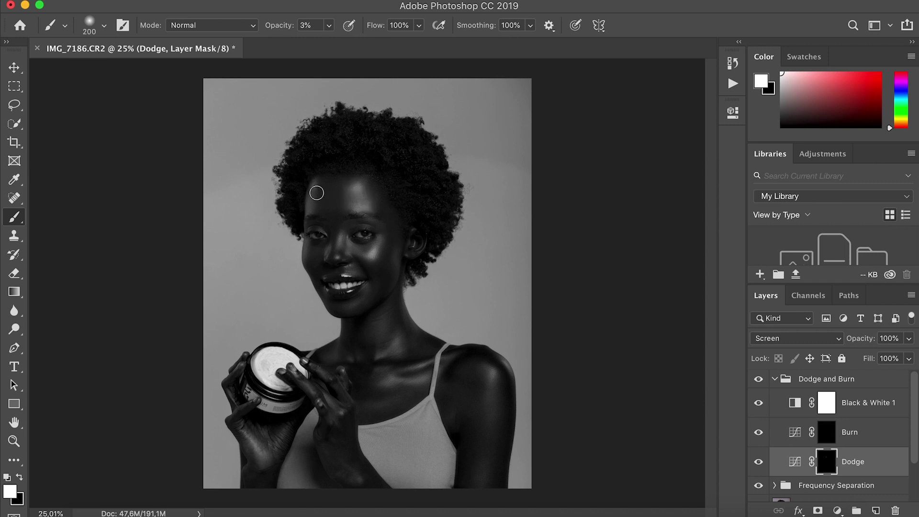
key("bracketright")
key("bracketright")
key("bracketright")
key("bracketright")
mouse_move(376, 252)
left_mouse_down()
mouse_move(372, 260)
mouse_move(375, 246)
left_mouse_up()
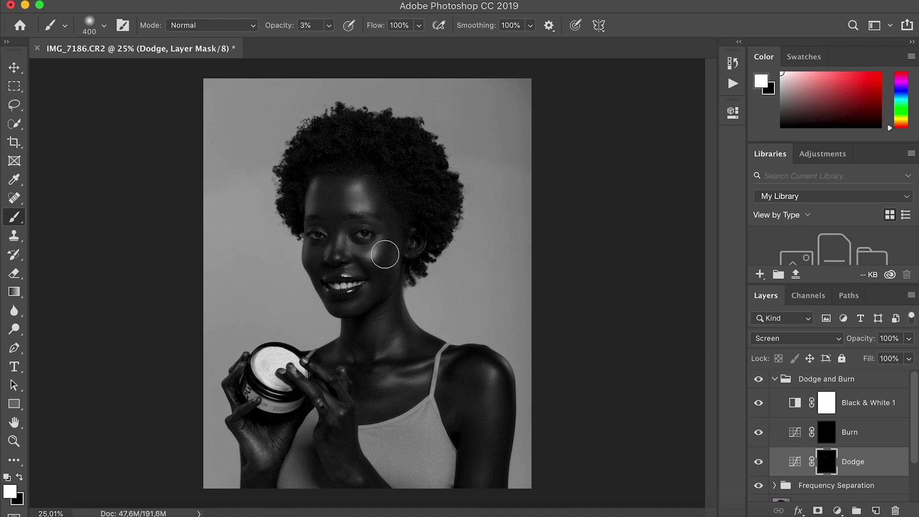
key("ctrl+z")
- Reduce the brush size to 100 px for the small cheek highlights on the Dodge mask
key("bracketleft")
key("bracketleft")
key("bracketleft")
key("bracketleft")
key("bracketleft")
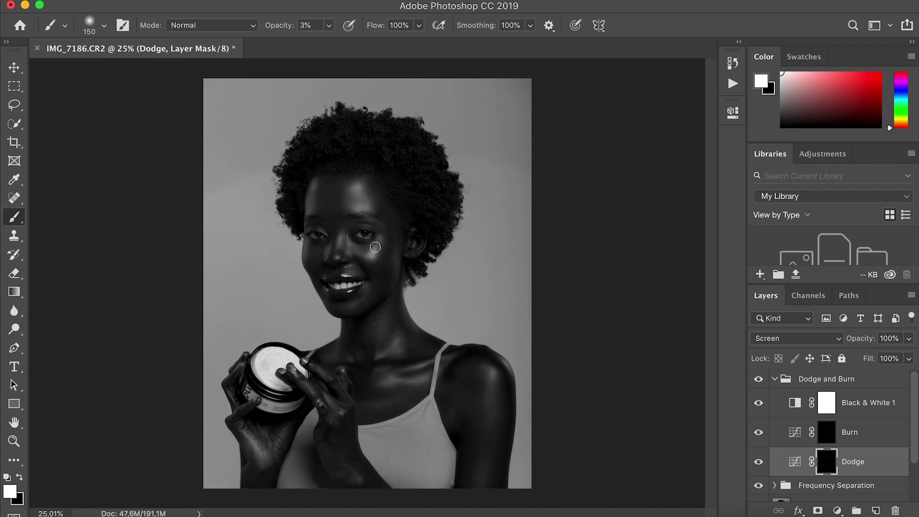
key("bracketleft")
key("bracketleft")
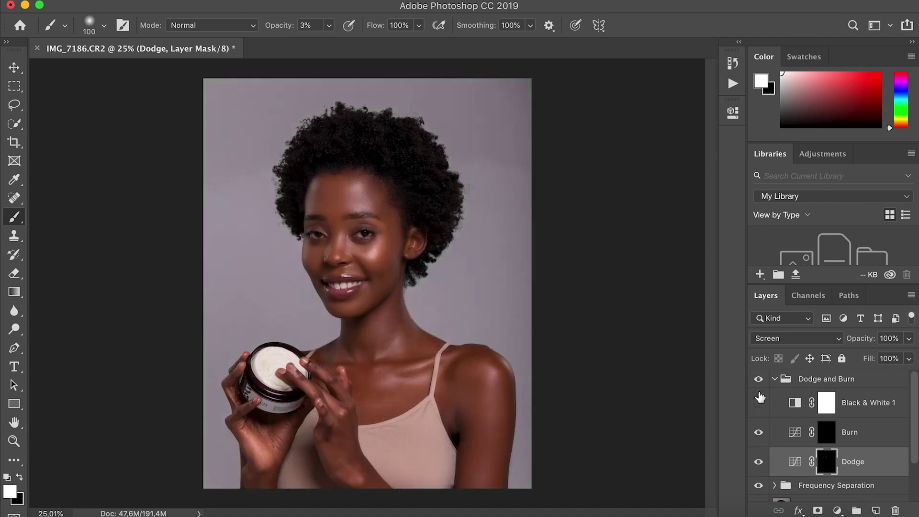
- Compare the portrait with the Dodge and Burn group hidden and shown, and turn the Black & White layer back on
left_click(759, 380)
left_click(759, 381)
left_click(759, 380)
left_click(759, 381)
left_click(759, 404)
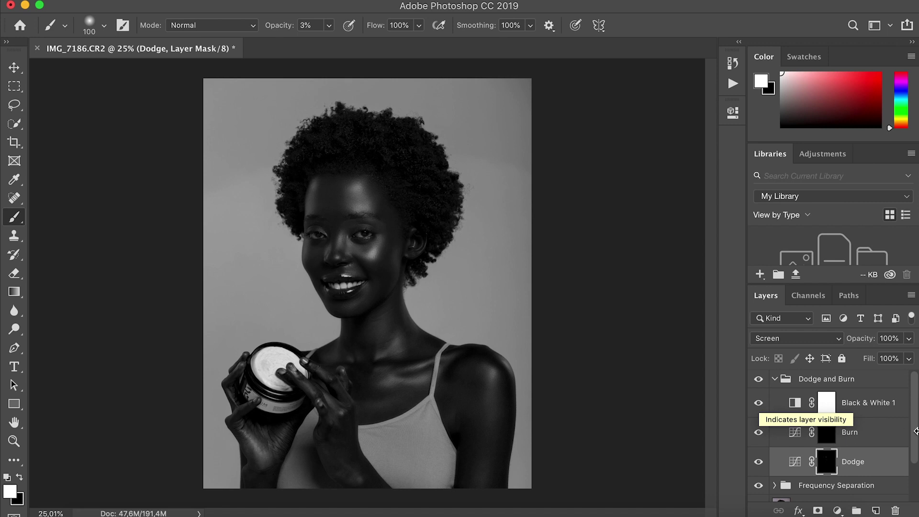
- Try to paint over the nose with the Dodge layer's curve adjustment selected instead of its mask
left_click(795, 461)
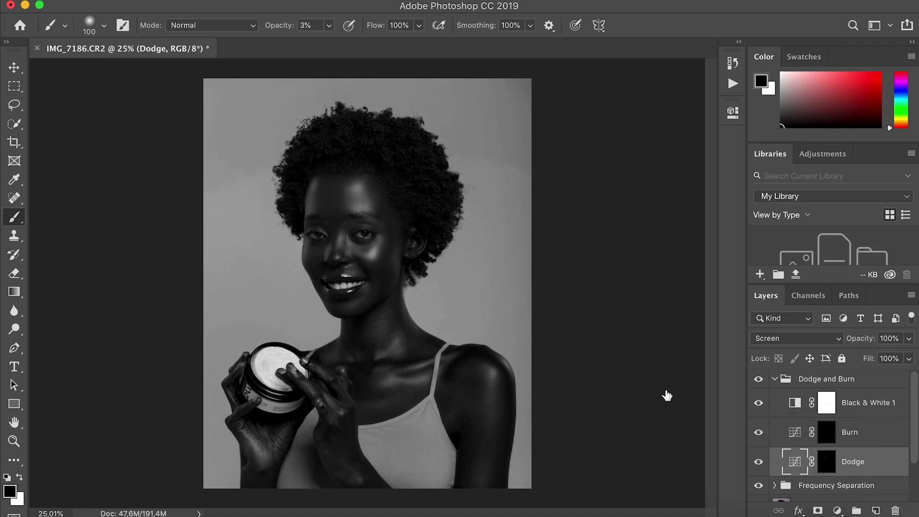
left_click(337, 238)
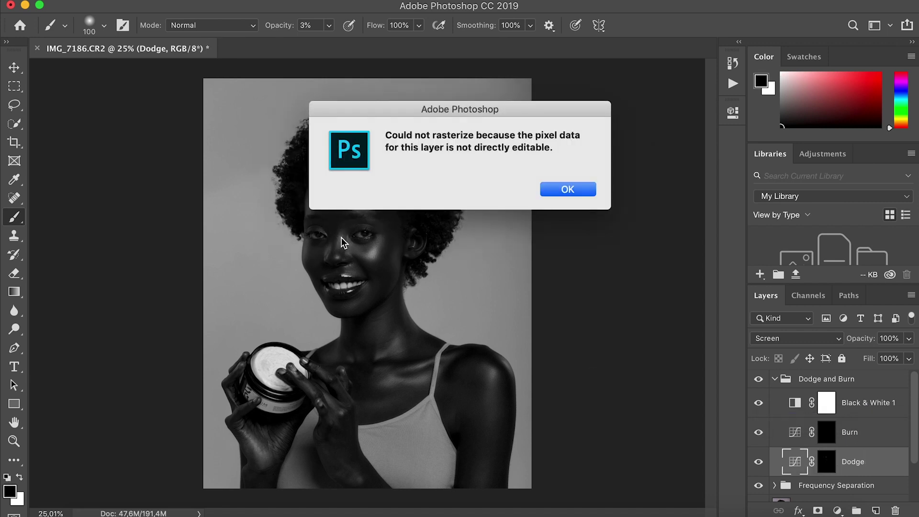
left_click(567, 190)
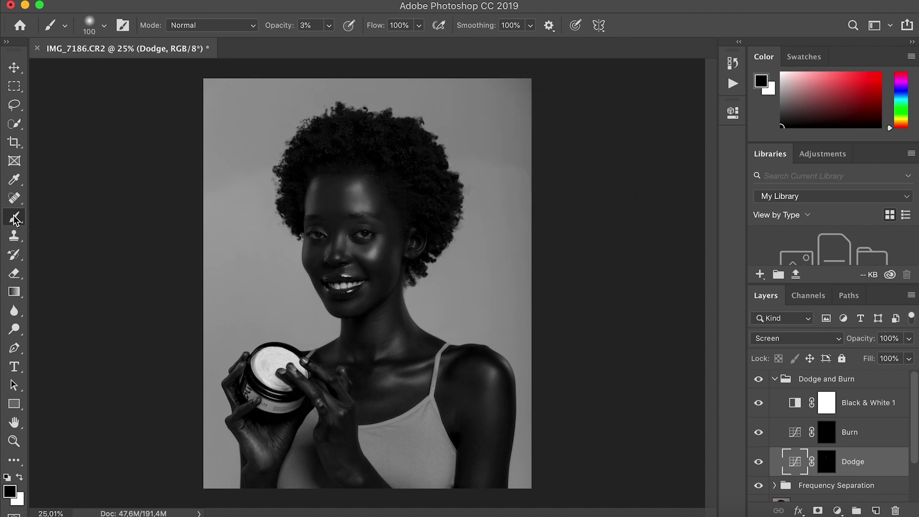
left_click(340, 242)
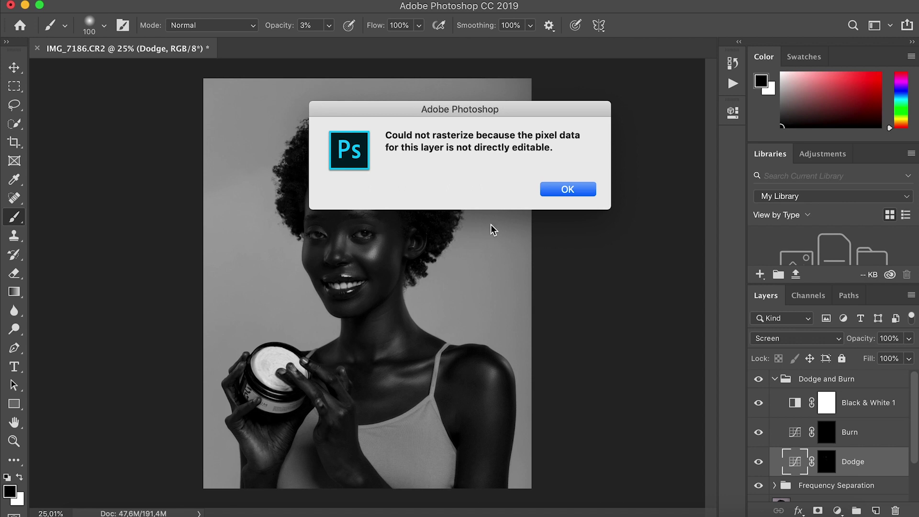
left_click(576, 188)
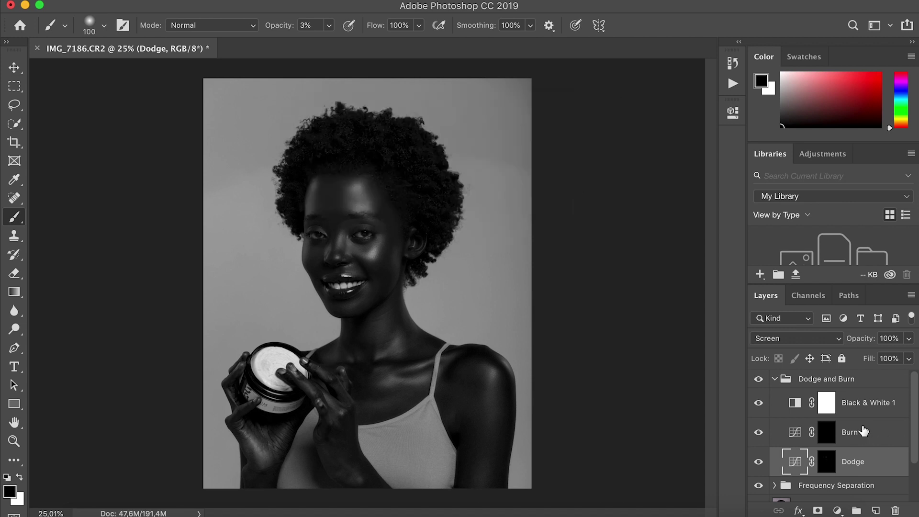
- Make the Dodge layer's mask active again with white as the foreground colour for brushing
left_click(857, 412)
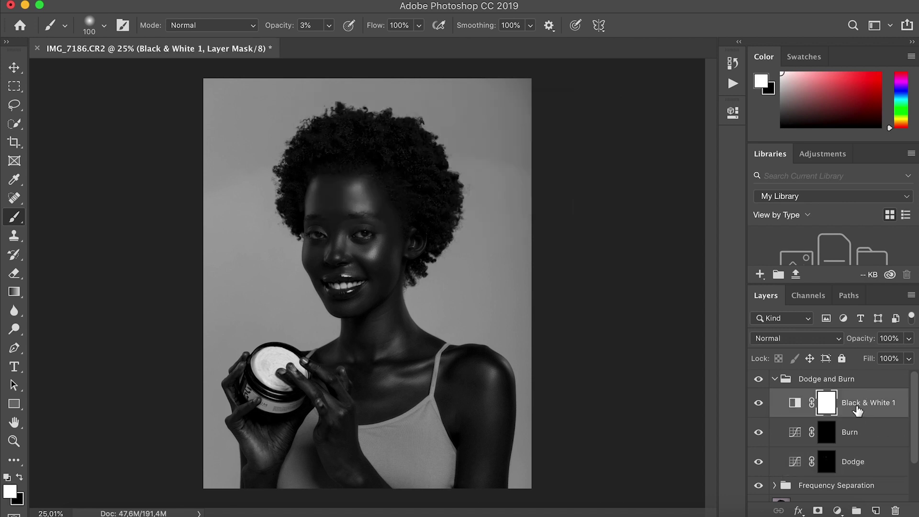
left_click(867, 468)
key("x")
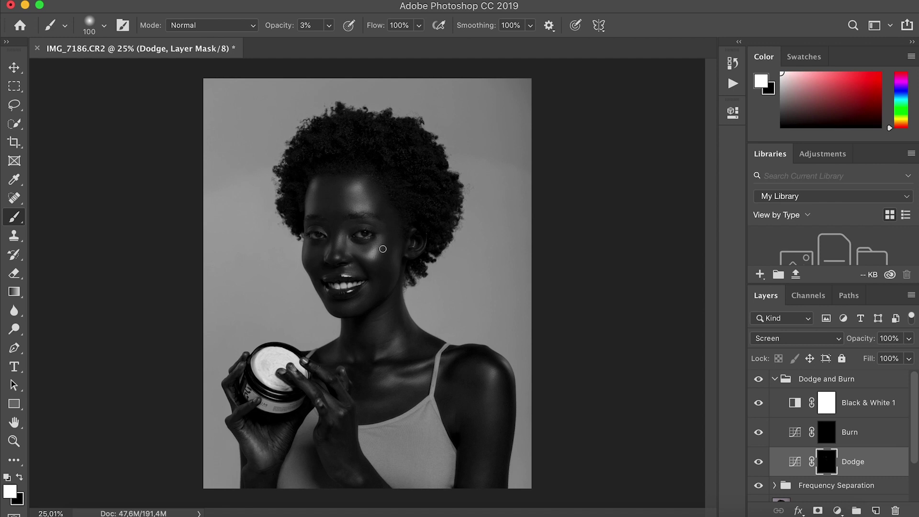
- Brush over the face and body highlights on the Dodge mask at 3% opacity, varying the brush size for each area
key("bracketleft")
key("bracketright")
key("bracketright")
key("bracketright")
key("bracketright")
key("bracketright")
key("bracketright")
key("bracketright")
key("bracketleft")
key("bracketleft")
key("bracketleft")
key("bracketleft")
key("bracketleft")
key("bracketright")
key("bracketright")
key("bracketright")
key("bracketright")
- Dodge the highlights on the fingers and both hands with the brush reduced to 60 px
key("bracketleft")
key("bracketleft")
key("bracketleft")
key("bracketleft")
mouse_move(313, 367)
left_mouse_down()
mouse_move(326, 376)
mouse_move(308, 388)
left_mouse_up()
key("bracketleft")
key("bracketleft")
left_click_drag(236, 405, 246, 355)
- Brush the lip highlights on the Dodge mask, reducing the brush size to 20 px
scroll(355, 239, "up", 10)
scroll(355, 238, "up", 5)
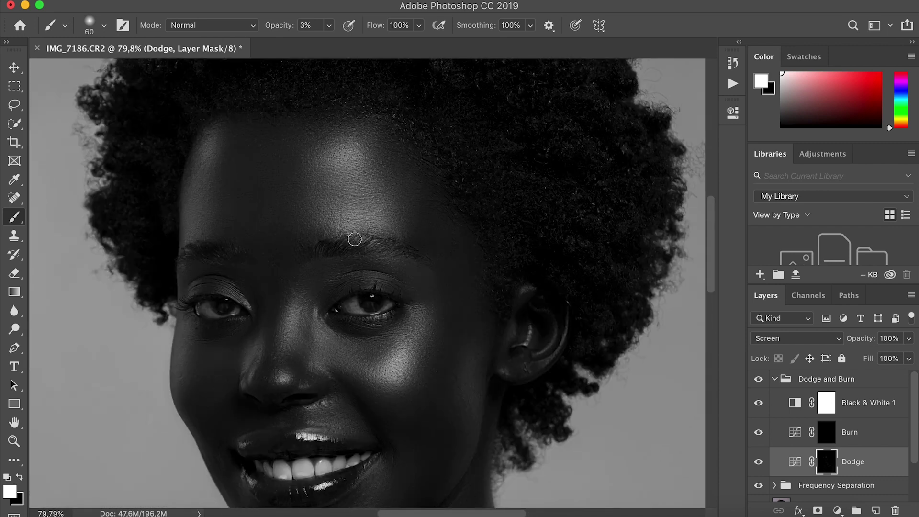
scroll(354, 239, "up", 2)
scroll(355, 239, "down", 10)
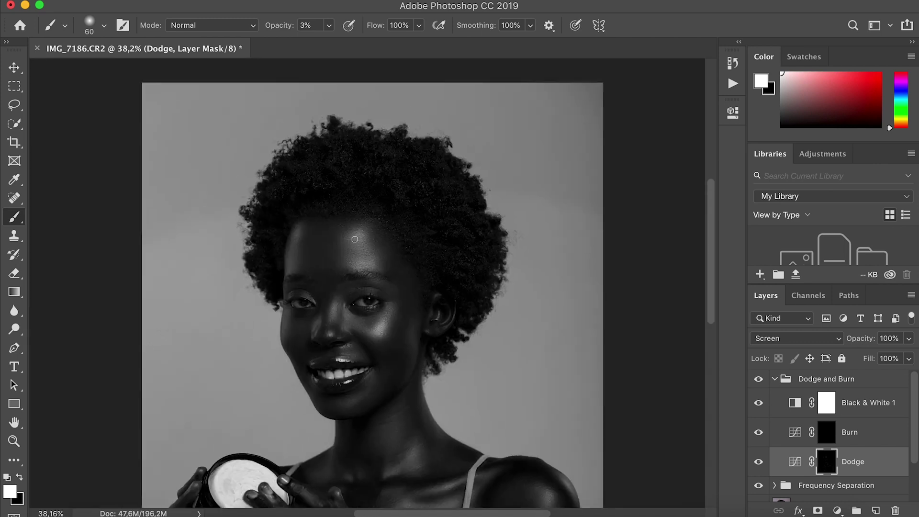
scroll(354, 239, "up", 2)
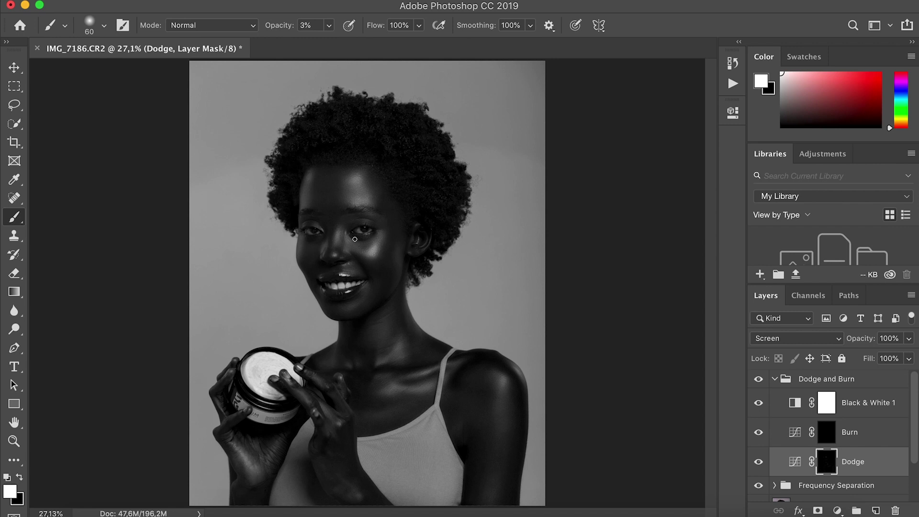
scroll(355, 239, "up", 8)
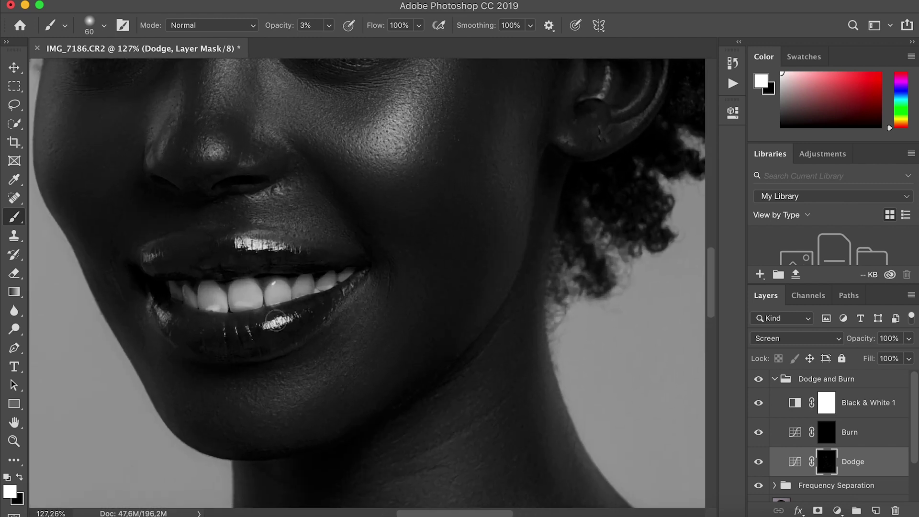
key("bracketleft")
key("bracketleft")
key("bracketleft")
key("bracketleft")
- Dodge the highlights along the ridges of the visible ear with a small brush, adjusting its size as needed
scroll(643, 186, "up", 10)
scroll(643, 185, "right", 4)
scroll(643, 185, "up", 5)
scroll(643, 185, "right", 4)
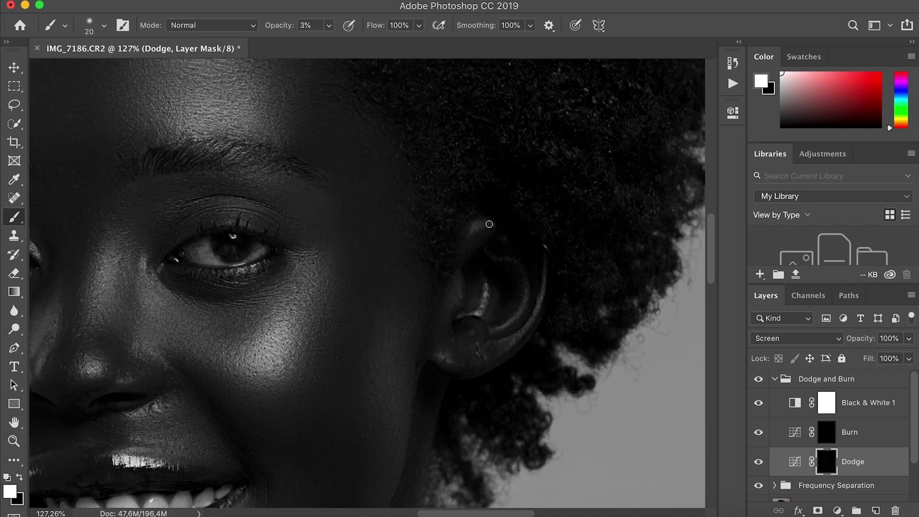
mouse_move(486, 290)
left_mouse_down()
mouse_move(477, 314)
mouse_move(466, 311)
left_mouse_up()
key("bracketright")
key("bracketright")
key("bracketright")
key("bracketleft")
key("bracketleft")
key("bracketleft")
- Set the brush opacity to 9% and brighten the catchlight in the eye nearer the ear on the Dodge mask
scroll(481, 352, "left", 5)
scroll(480, 352, "left", 2)
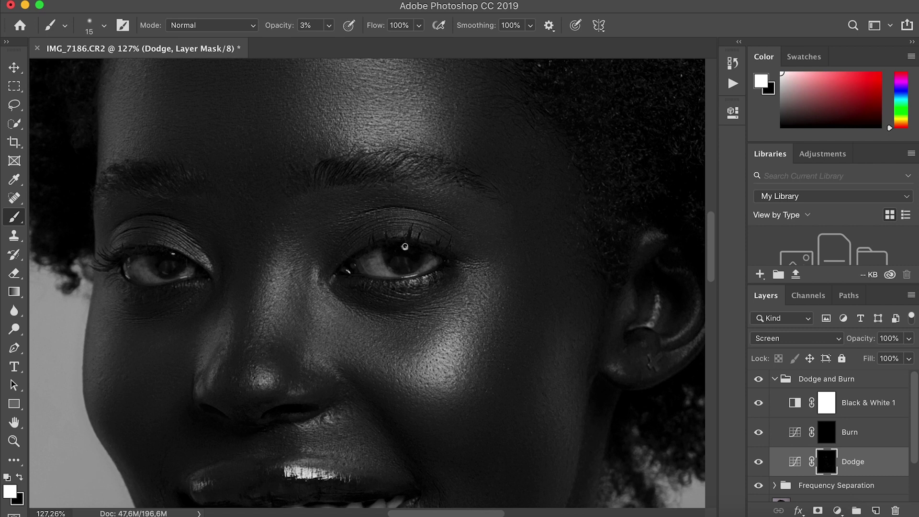
left_click(330, 26)
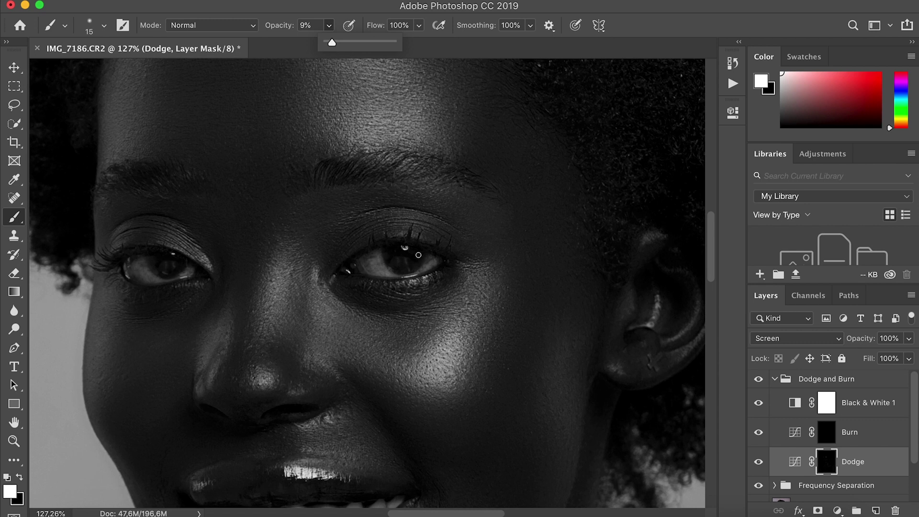
left_click(405, 247)
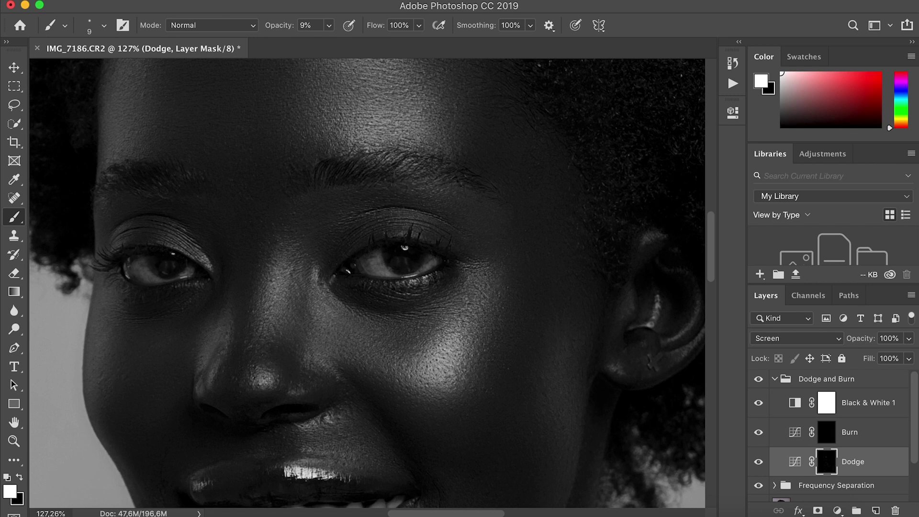
- Set the brush opacity to 3% and dodge the other eye's upper lid, then enlarge the brush to 20 px
left_click(329, 25)
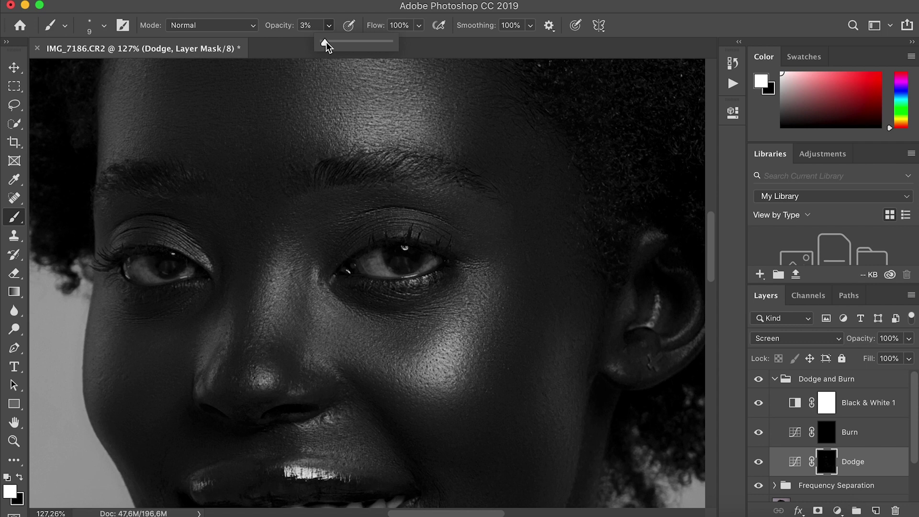
left_click(178, 243)
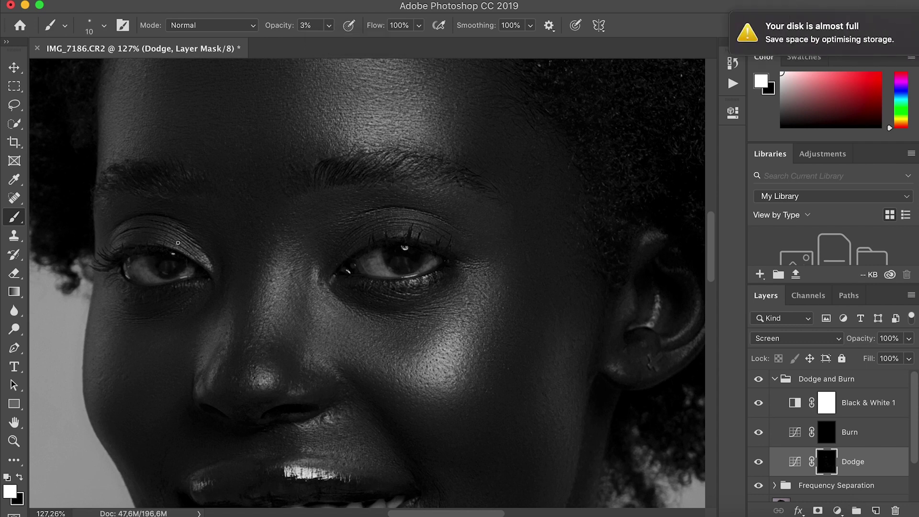
key("bracketright")
key("bracketright")
key("bracketright")
key("bracketright")
key("bracketright")
key("bracketleft")
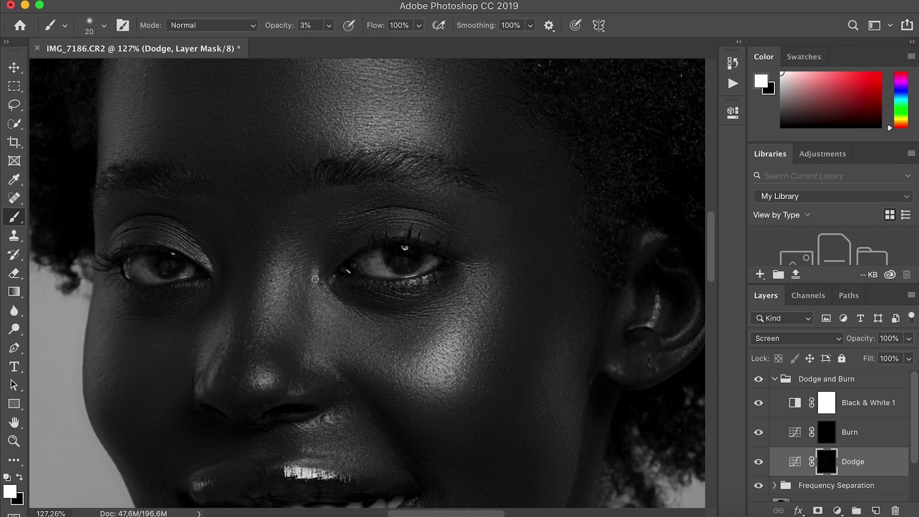
- Check the dodging on the whole portrait in colour by hiding the Black & White layer, and turn the layer back on
scroll(390, 284, "down", 5)
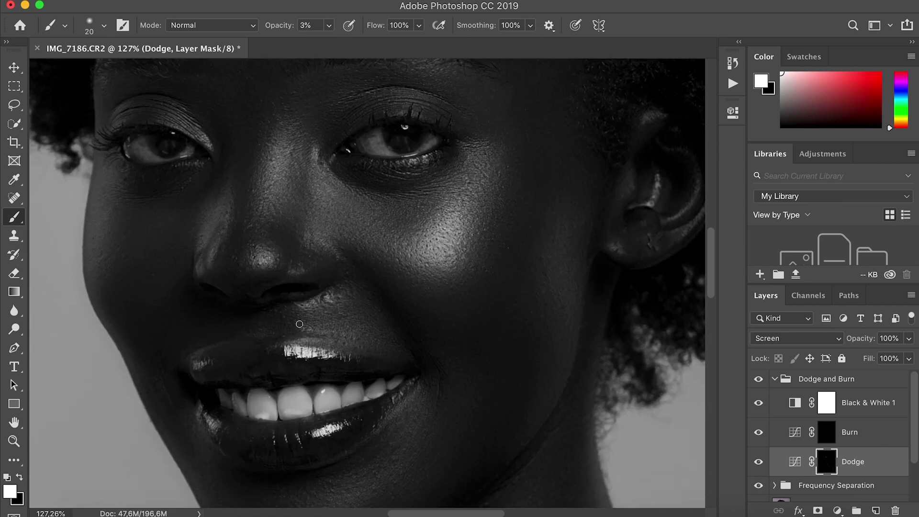
scroll(299, 324, "down", 6)
key("super+minus")
key("super+minus")
key("super+minus")
key("super+minus")
scroll(316, 247, "down", 1)
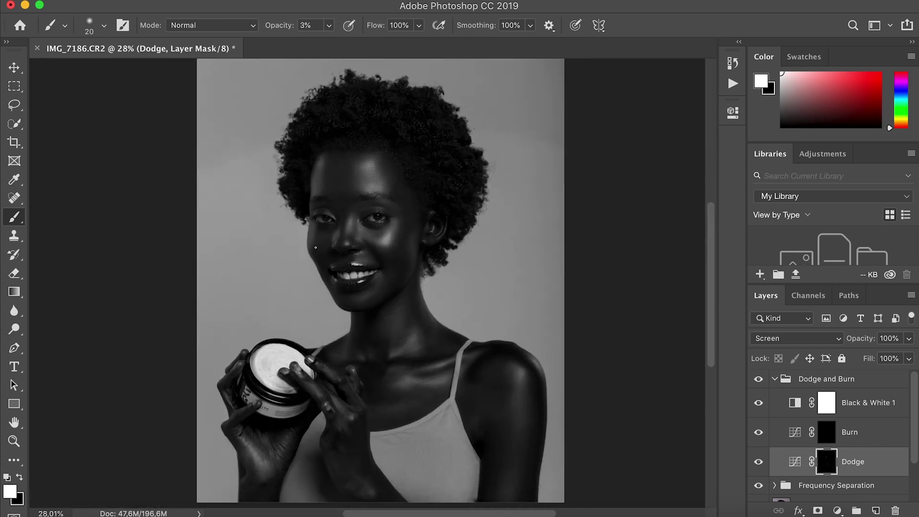
left_click(759, 404)
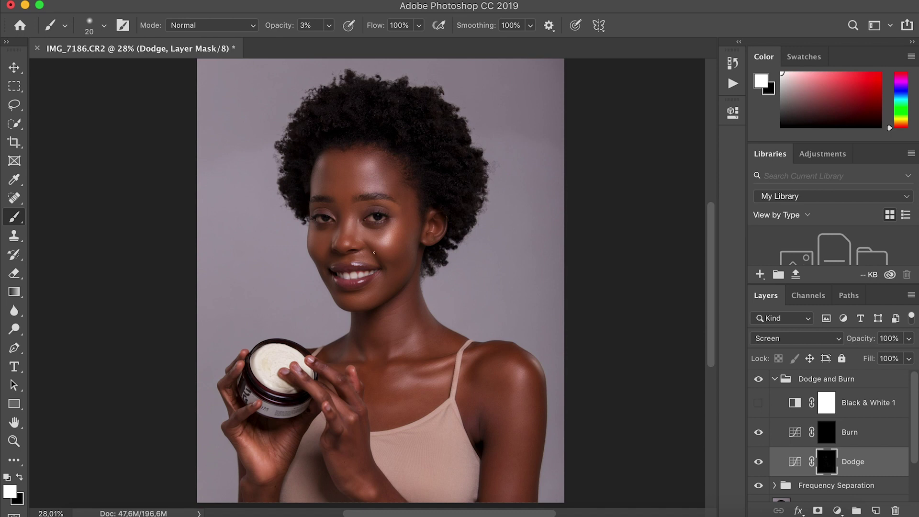
left_click(758, 403)
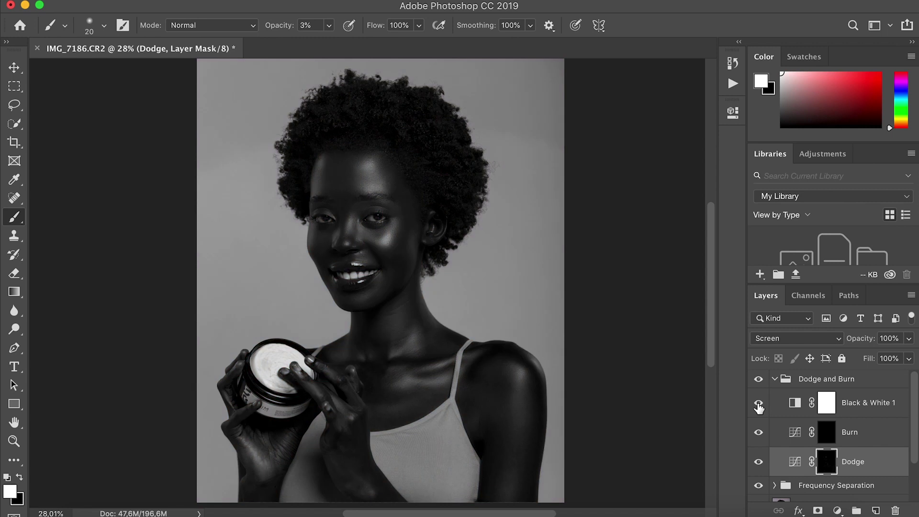
- Make the Burn layer's mask active and brush over the forehead at 3% opacity, setting the brush size to 125 px
left_click(860, 433)
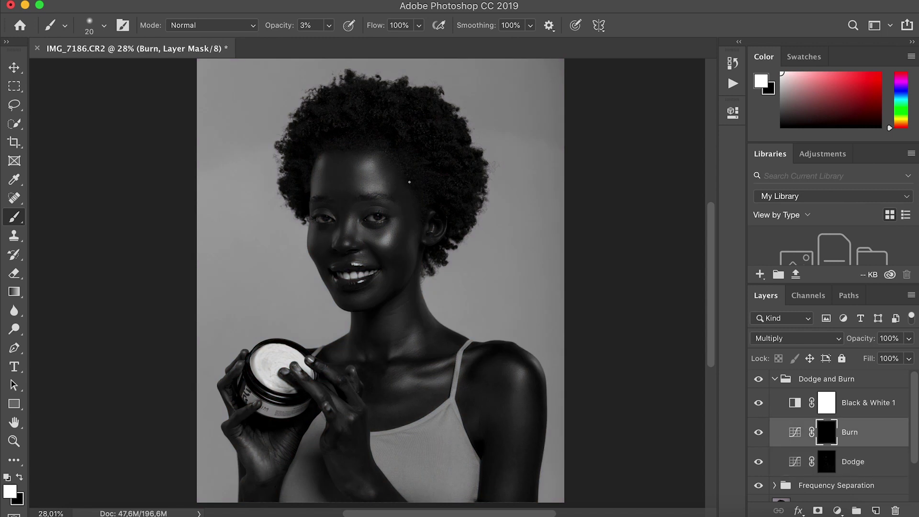
key("bracketright")
key("bracketright")
key("bracketright")
key("bracketright")
key("bracketright")
key("bracketright")
left_click_drag(365, 159, 368, 158)
key("bracketleft")
key("bracketleft")
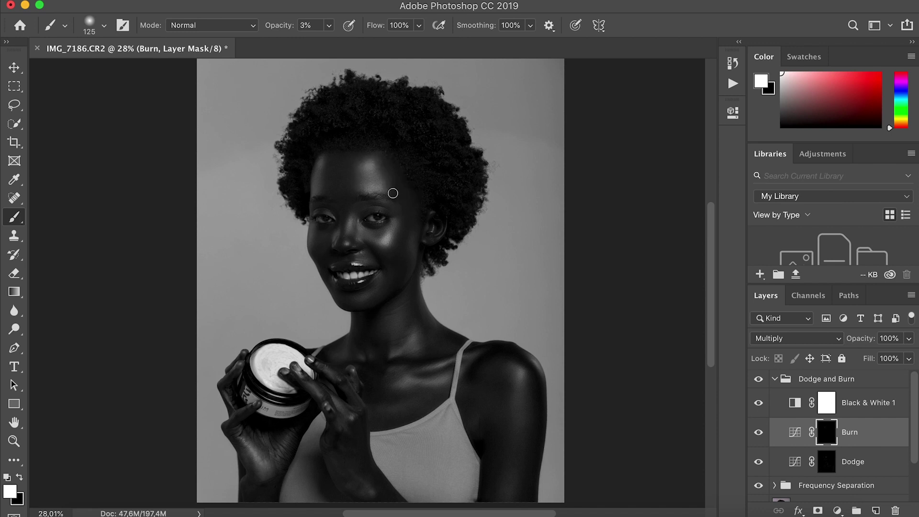
- Burn around the cheek highlight and down the side of the face at 150 px, and check the result in colour
key("bracketright")
key("bracketleft")
key("bracketleft")
key("bracketright")
key("bracketright")
mouse_move(371, 247)
left_mouse_down()
mouse_move(392, 250)
mouse_move(401, 223)
mouse_move(384, 251)
mouse_move(373, 243)
mouse_move(403, 271)
mouse_move(407, 218)
mouse_move(398, 265)
mouse_move(406, 219)
mouse_move(393, 262)
mouse_move(380, 252)
mouse_move(391, 272)
mouse_move(384, 263)
mouse_move(383, 297)
mouse_move(402, 252)
mouse_move(395, 288)
mouse_move(395, 264)
mouse_move(373, 251)
mouse_move(402, 220)
left_mouse_up()
key("bracketright")
key("bracketright")
mouse_move(408, 225)
left_mouse_down()
mouse_move(394, 288)
mouse_move(405, 224)
mouse_move(393, 258)
mouse_move(374, 250)
mouse_move(394, 273)
left_mouse_up()
left_click(759, 403)
left_click(759, 403)
- Raise the brush opacity to 9% and burn the side of the face and along the chin and jaw
left_click(328, 26)
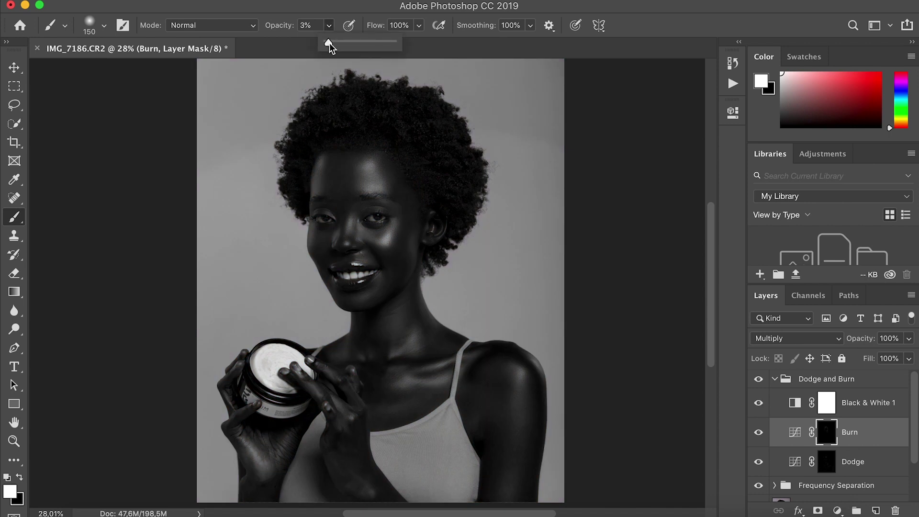
left_click_drag(334, 43, 333, 42)
left_click(402, 225)
key("bracketright")
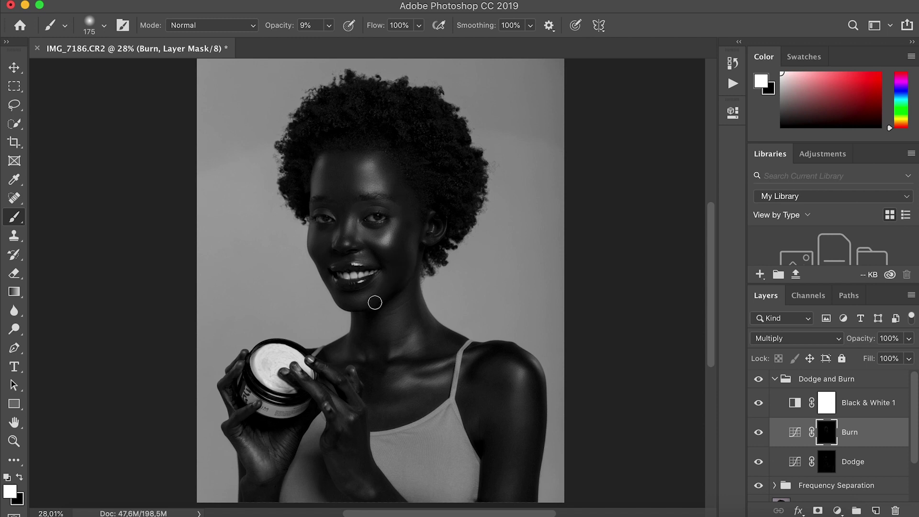
left_click_drag(372, 302, 345, 302)
key("bracketleft")
key("bracketleft")
left_click_drag(339, 295, 366, 305)
- Burn the shadows around the neck and collarbone with varied brush sizes up to 150 px, and check the result in colour
key("bracketleft")
key("bracketleft")
key("bracketleft")
key("bracketleft")
key("bracketright")
key("bracketright")
key("bracketright")
key("bracketright")
key("bracketright")
key("bracketleft")
key("bracketleft")
key("bracketright")
key("bracketright")
key("bracketleft")
key("bracketleft")
mouse_move(438, 354)
left_mouse_down()
mouse_move(426, 357)
mouse_move(441, 356)
left_mouse_up()
key("bracketright")
left_click(759, 404)
left_click(758, 403)
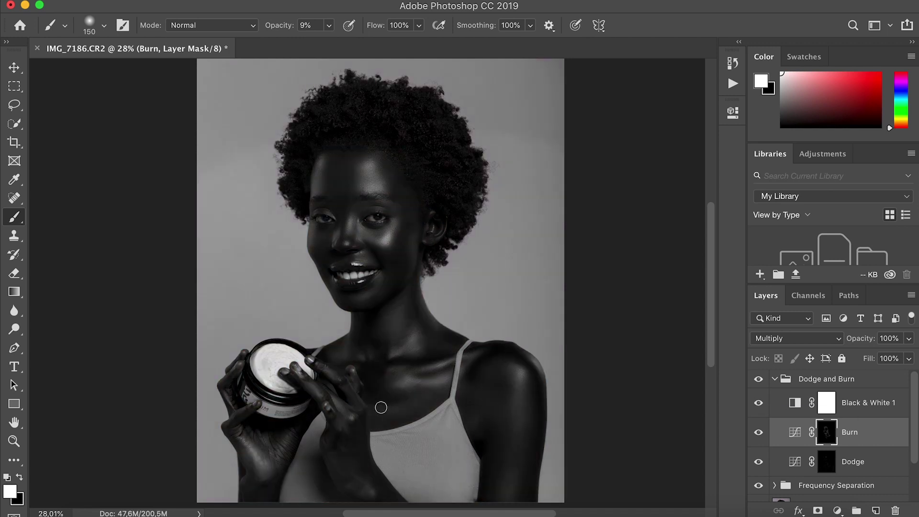
- Burn the shoulder and the outer edge of the upper arm on the Burn mask, and check the result in colour
key("bracketleft")
left_click_drag(487, 346, 484, 357)
key("bracketright")
key("bracketright")
key("bracketright")
left_click_drag(539, 384, 534, 386)
left_click(758, 403)
left_click(759, 404)
- Burn the shadows on both forearms and the fingers at the jar with smaller brush sizes on the Burn mask
key("bracketleft")
key("bracketleft")
left_click_drag(367, 467, 355, 428)
key("bracketleft")
key("bracketleft")
key("bracketleft")
key("bracketleft")
mouse_move(289, 376)
left_mouse_down()
mouse_move(306, 393)
mouse_move(324, 388)
left_mouse_up()
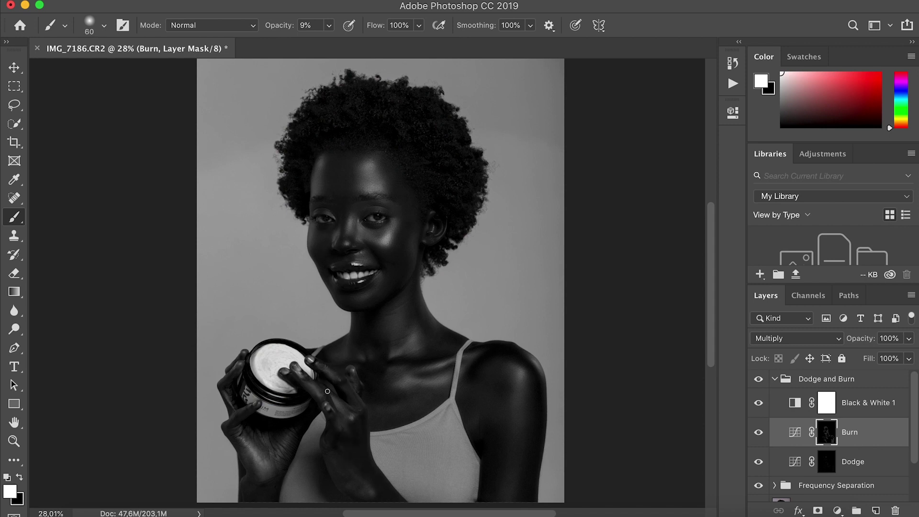
left_click_drag(243, 452, 247, 474)
key("bracketright")
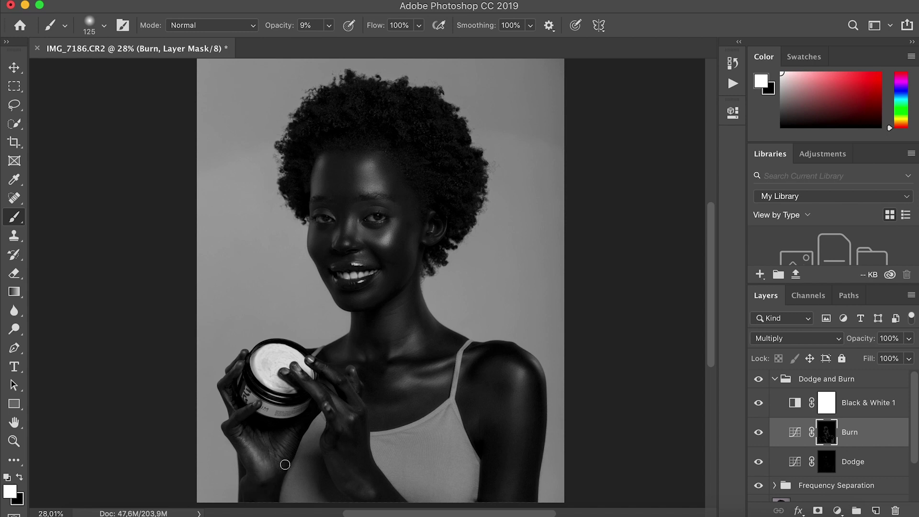
- Switch to the Dodge layer's mask and enlarge the brush to 175 px
key("alt+bracketleft")
key("bracketright")
key("bracketright")
key("bracketright")
key("bracketright")
key("bracketright")
key("bracketright")
scroll(460, 460, "down", 2)
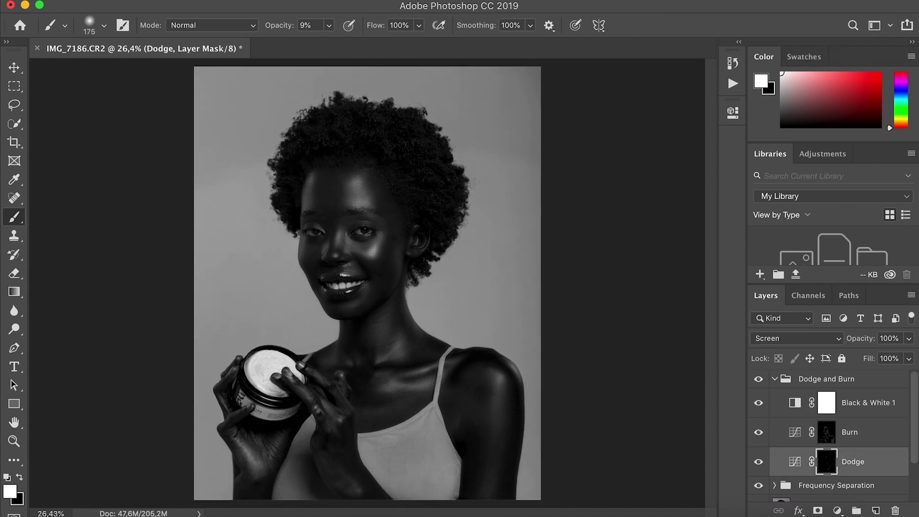
- Return to the Burn layer's mask and darken the forehead edge and hair beside the face with a larger brush
left_click(884, 433)
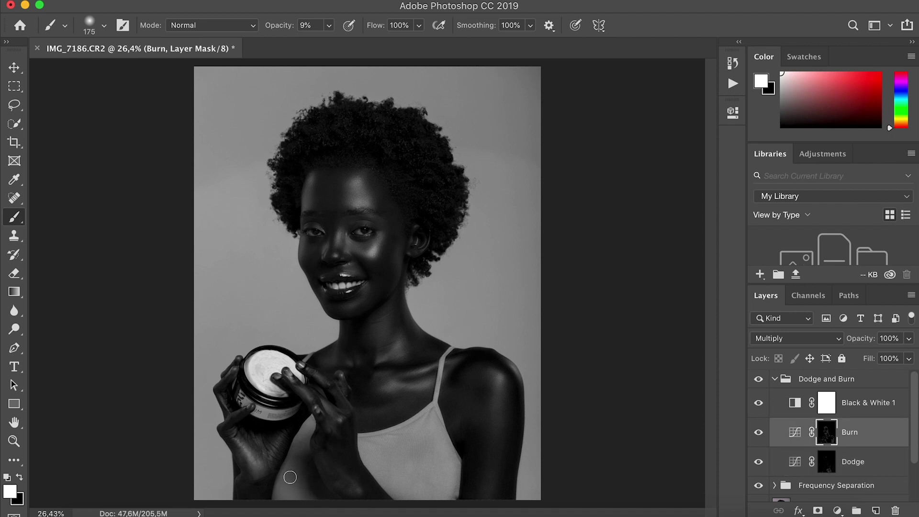
key("bracketright")
key("bracketright")
left_click_drag(298, 162, 447, 219)
- Burn the shadows across the face and ear on the Burn mask, reducing the brush from 175 px to 25 px
key("bracketleft")
key("bracketleft")
key("bracketleft")
key("bracketleft")
key("bracketleft")
key("bracketleft")
key("bracketleft")
key("bracketleft")
key("bracketleft")
key("bracketleft")
key("bracketleft")
key("bracketleft")
scroll(412, 265, "up", 10)
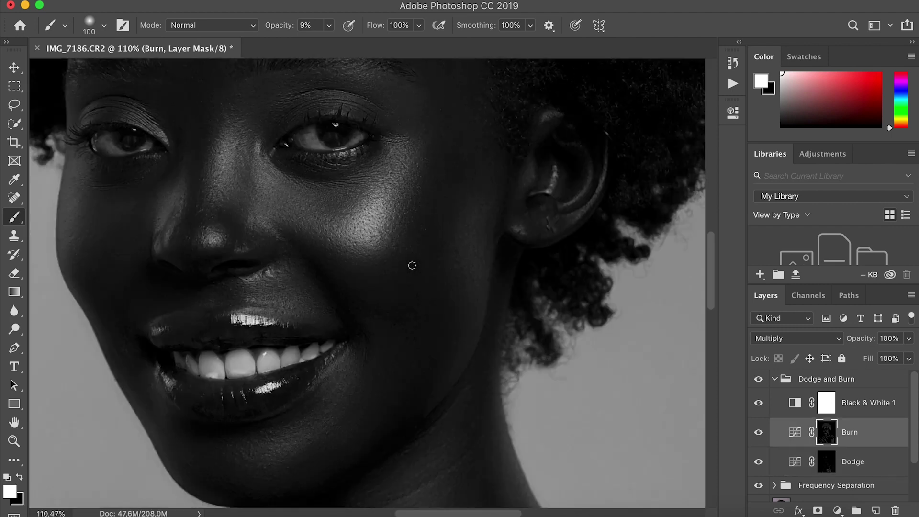
scroll(412, 265, "up", 3)
key("bracketleft")
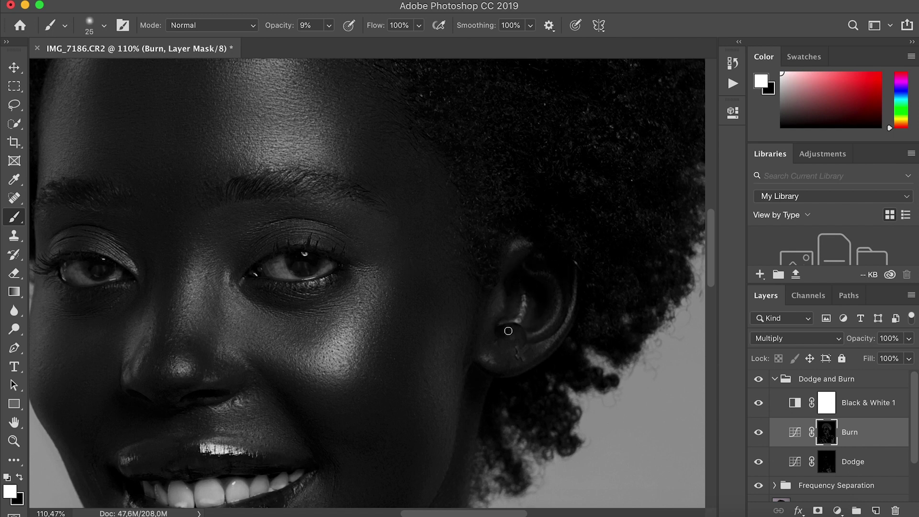
key("bracketleft")
- Refine the facial shadows on the Burn mask with a small 25 px brush and check the portrait in colour
scroll(322, 272, "down", 5)
scroll(321, 272, "left", 6)
key("bracketright")
key("bracketright")
key("bracketright")
key("bracketleft")
scroll(277, 393, "up", 5)
scroll(277, 392, "right", 1)
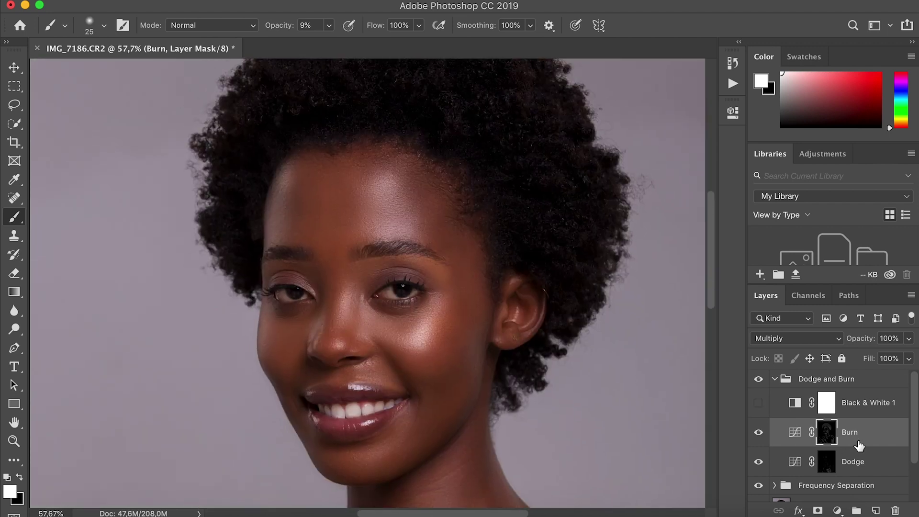
- Darken the eyelids on the Burn mask with a 50 px brush at 39% opacity
key("3")
key("9")
key("bracketright")
key("bracketright")
key("bracketright")
key("bracketright")
key("bracketleft")
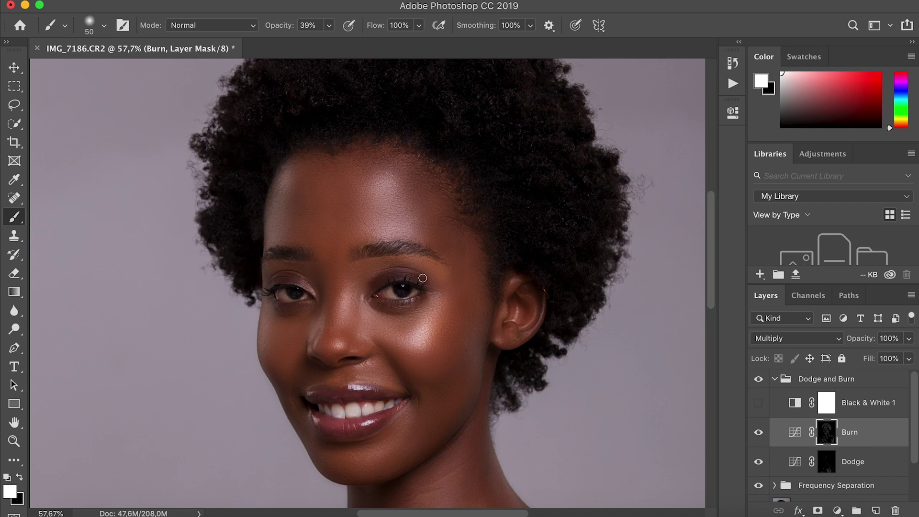
- Dodge the hand beside the jar on the Dodge mask with the brush opacity set to 3%
key("super+0")
left_click(759, 403)
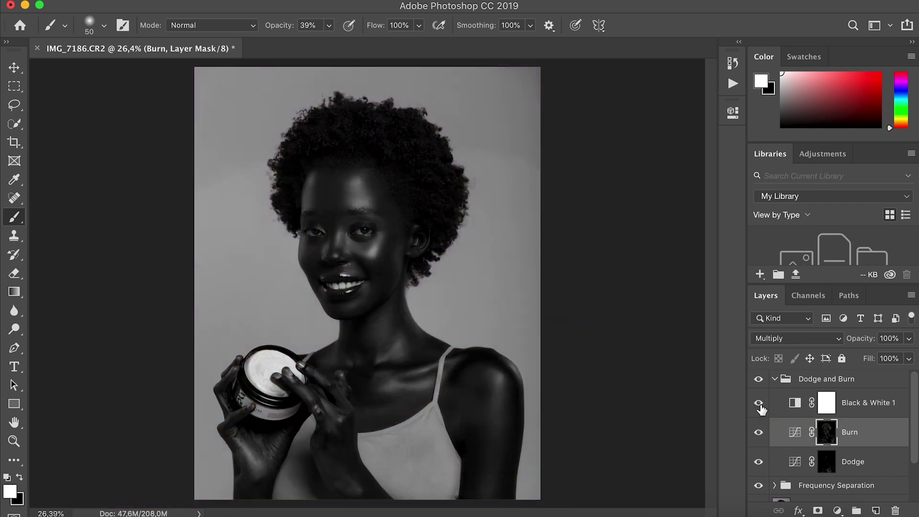
left_click(760, 405)
left_click(760, 405)
left_click(847, 471)
left_click_drag(329, 26, 305, 46)
left_click(314, 413)
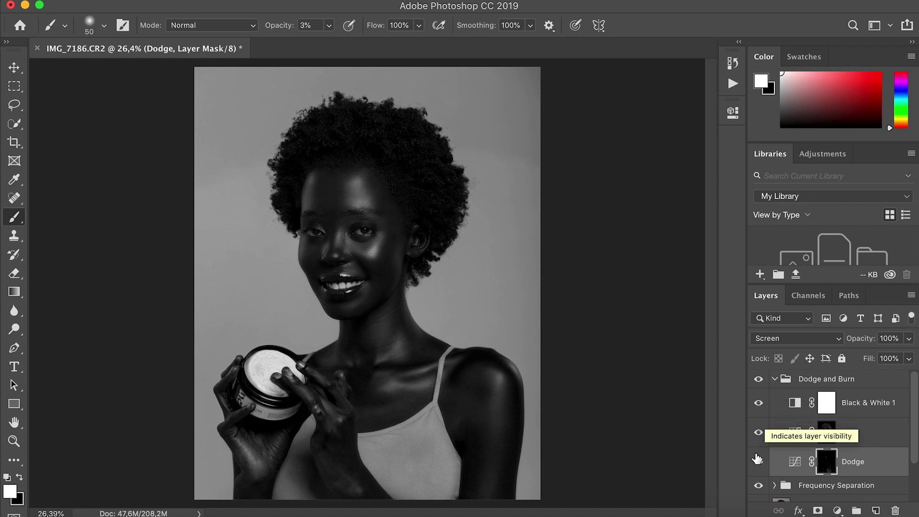
- Check the face with the Dodge and Burn group switched off and on, and hide the Black & White 1 layer
left_click(757, 380)
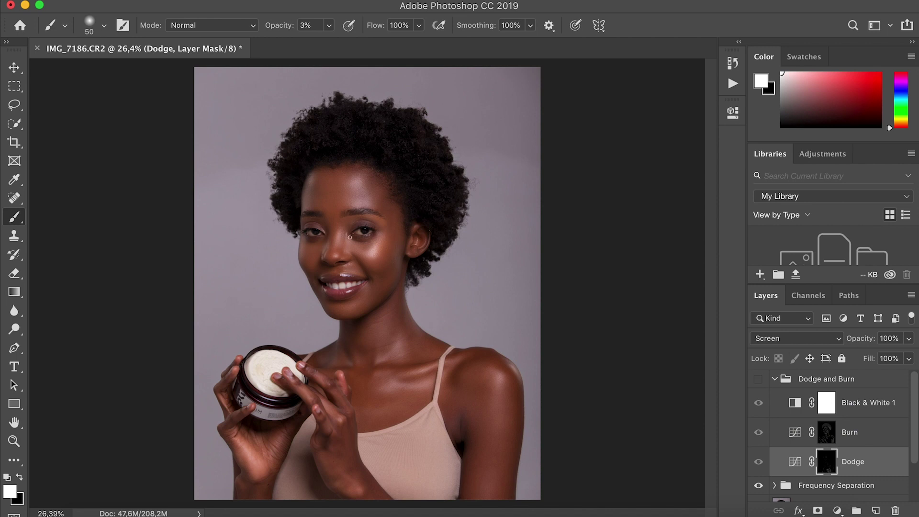
scroll(350, 237, "up", 3)
scroll(350, 237, "up", 1)
scroll(350, 237, "up", 4)
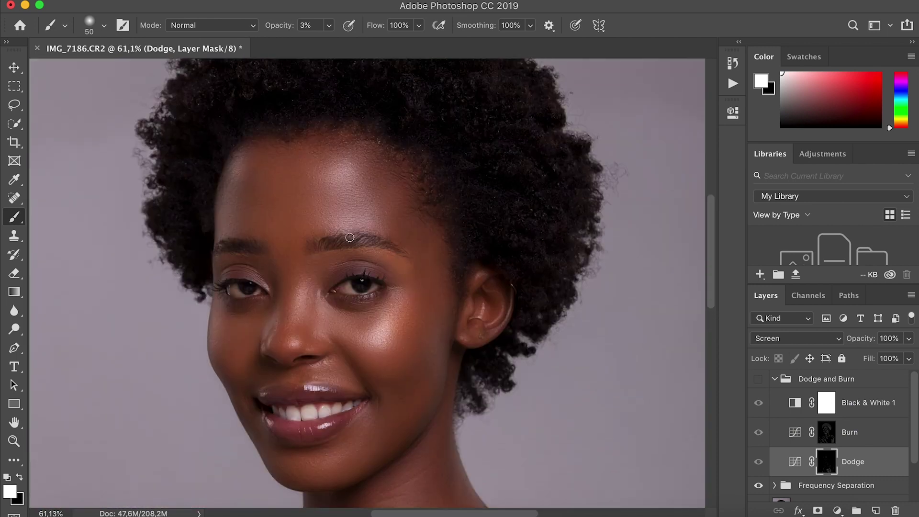
left_click(759, 381)
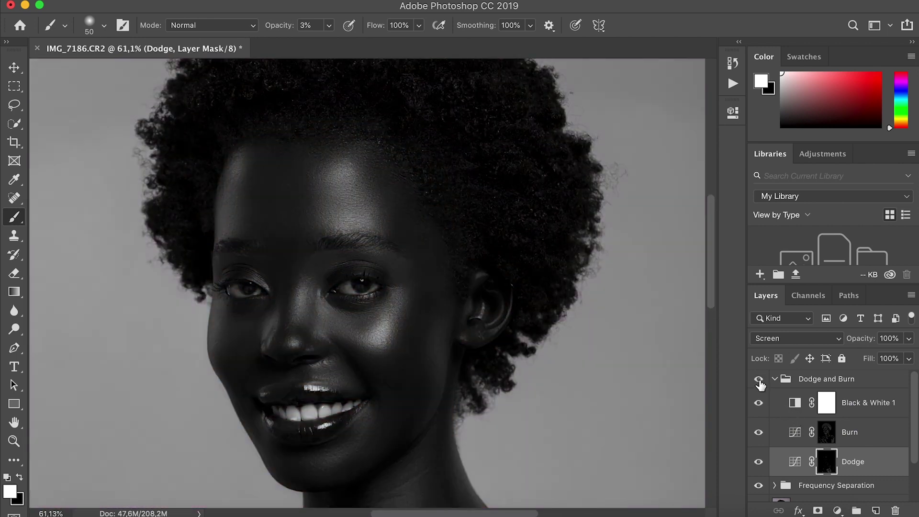
left_click(758, 403)
- Compare the face and the whole portrait in colour with and without the Dodge and Burn group
left_click(759, 381)
left_click(759, 382)
left_click(759, 382)
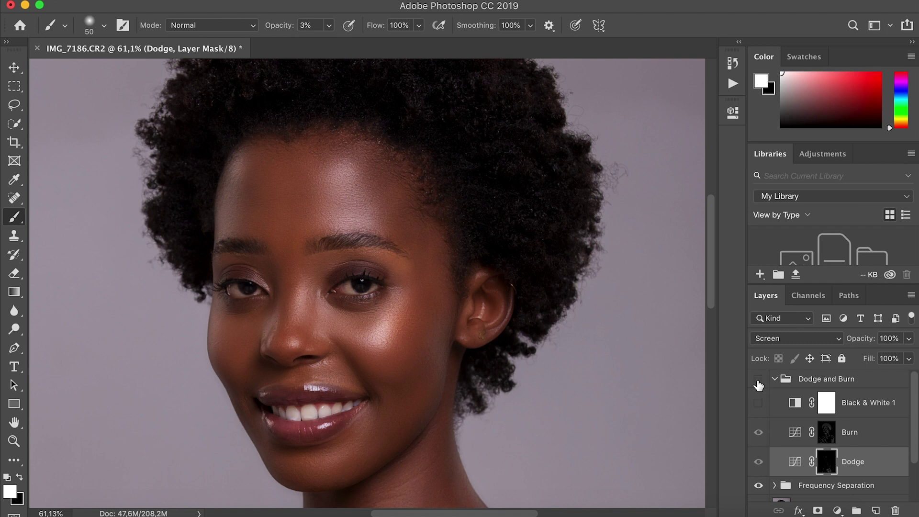
left_click(759, 382)
key("super+0")
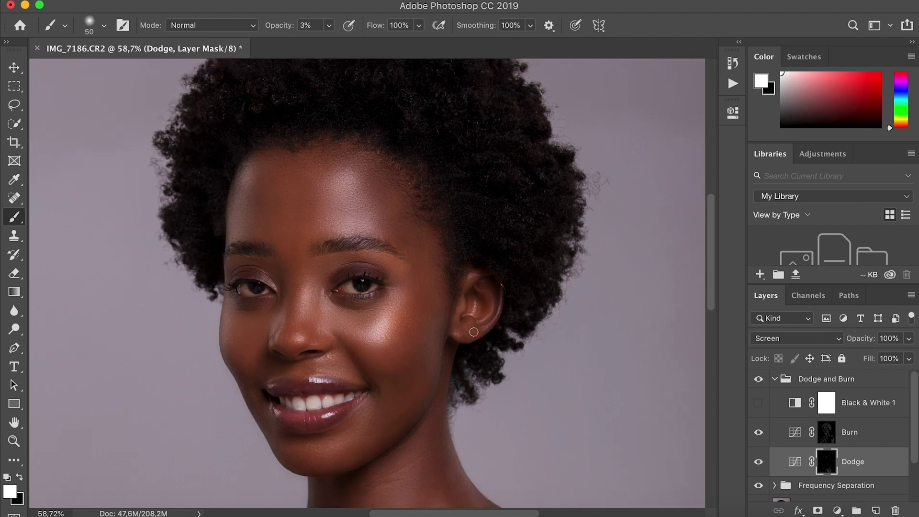
left_click(759, 382)
left_click(759, 382)
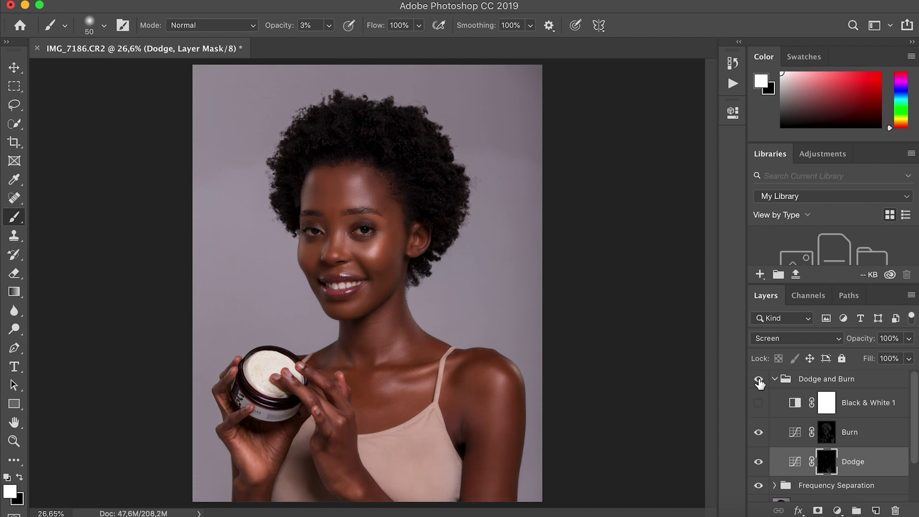
left_click(759, 382)
left_click(759, 382)
left_click(759, 382)
left_click(759, 382)
- Collapse the Dodge and Burn group and stamp all visible layers into a new layer above it
left_click(775, 380)
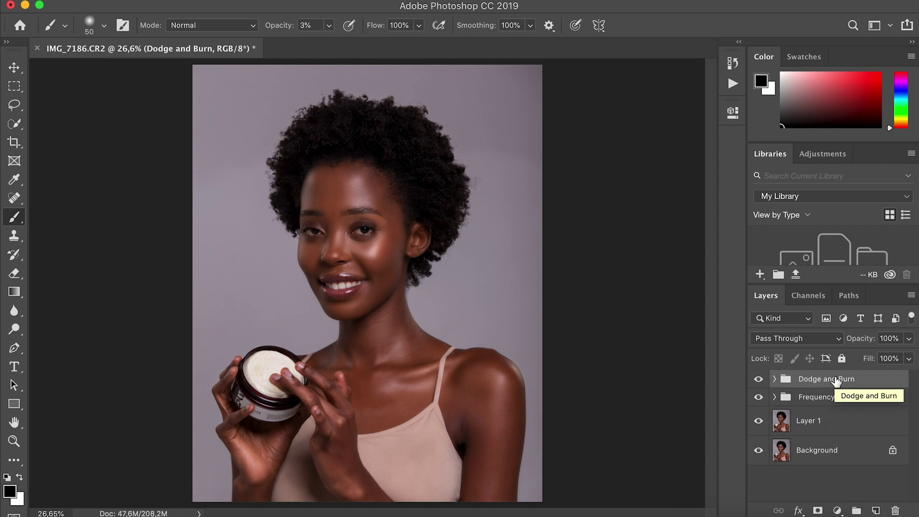
key("super+alt+shift+e")
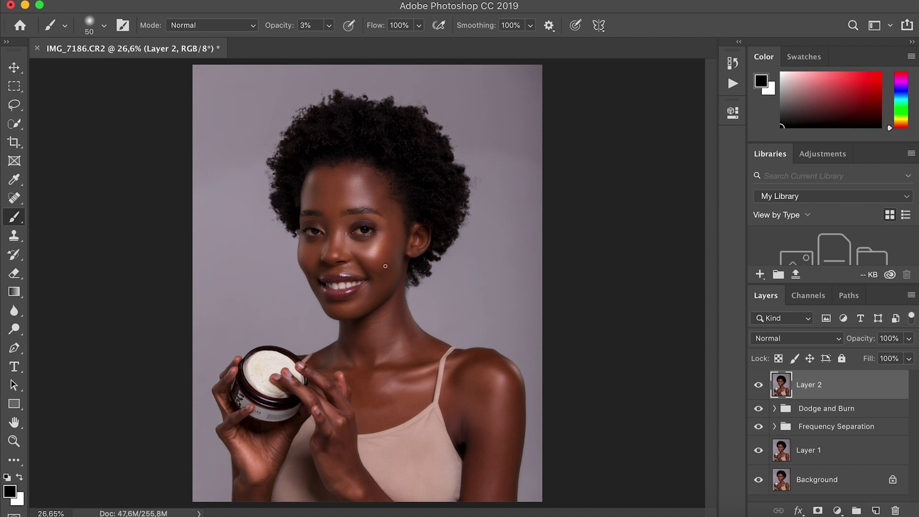
- Examine the merged portrait's skin up close on the forehead, cheeks, mouth and neck
scroll(385, 266, "up", 5)
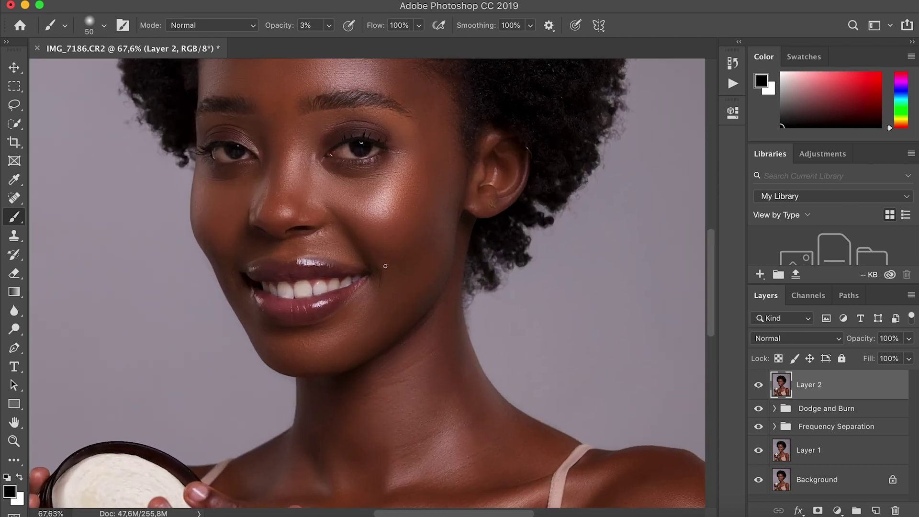
scroll(385, 267, "down", 4)
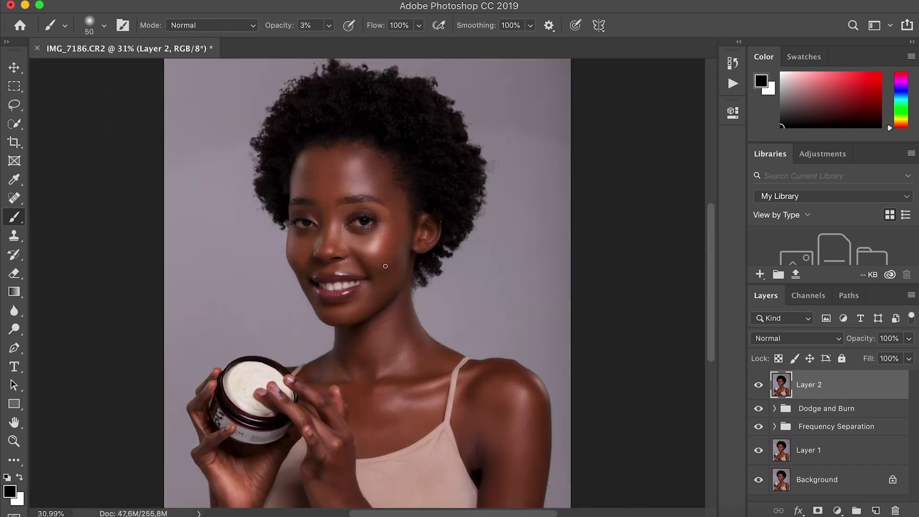
scroll(385, 267, "up", 6)
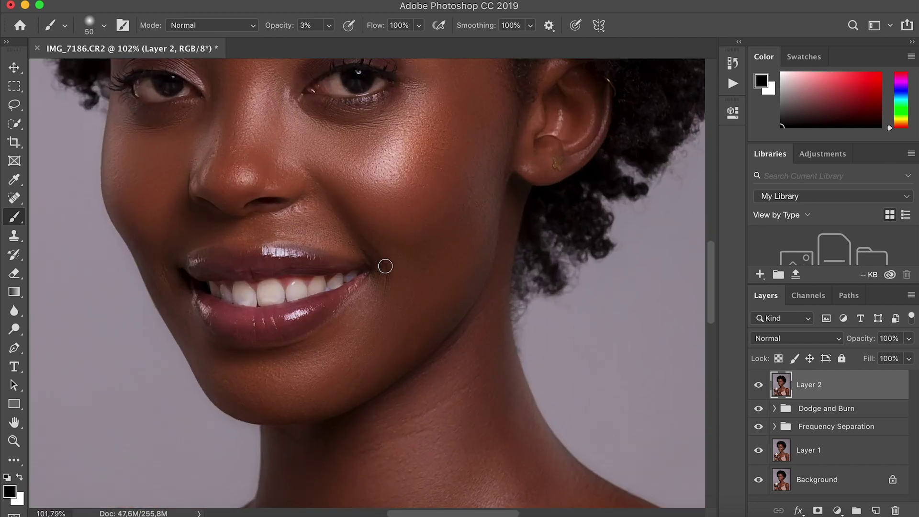
scroll(386, 266, "up", 8)
scroll(385, 266, "up", 2)
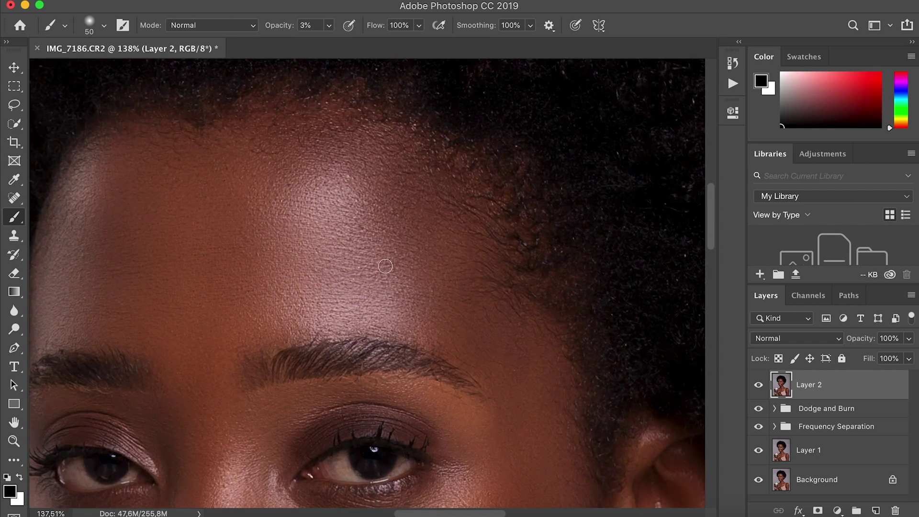
scroll(386, 266, "down", 6)
scroll(385, 266, "up", 1)
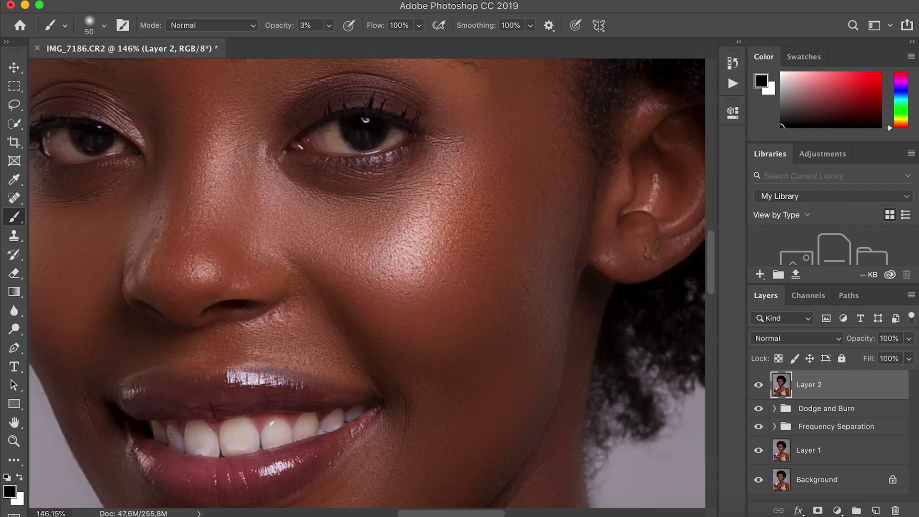
scroll(385, 266, "down", 8)
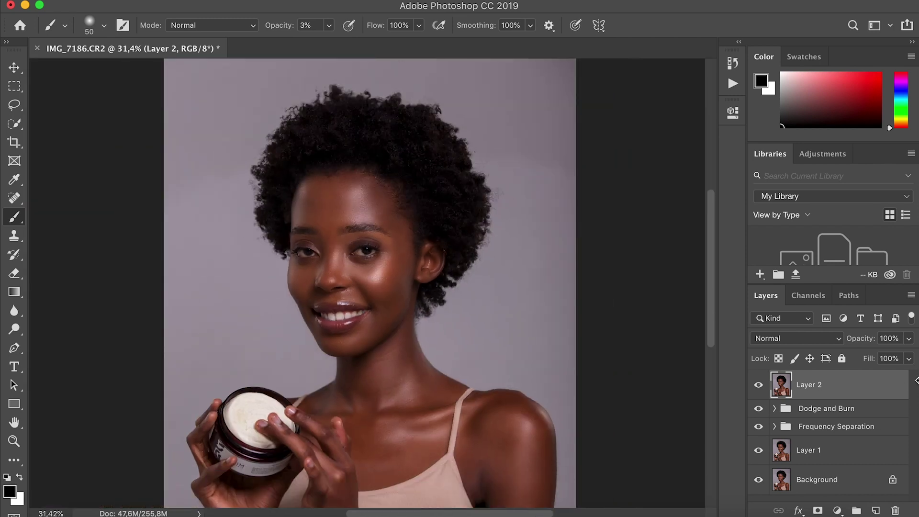
- Convert the merged Layer 2 to a smart object
right_click(839, 383)
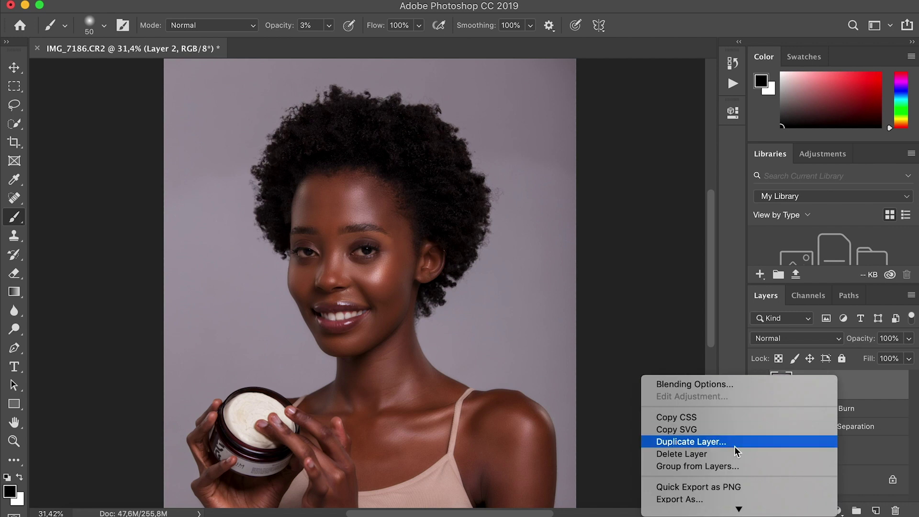
left_click(713, 380)
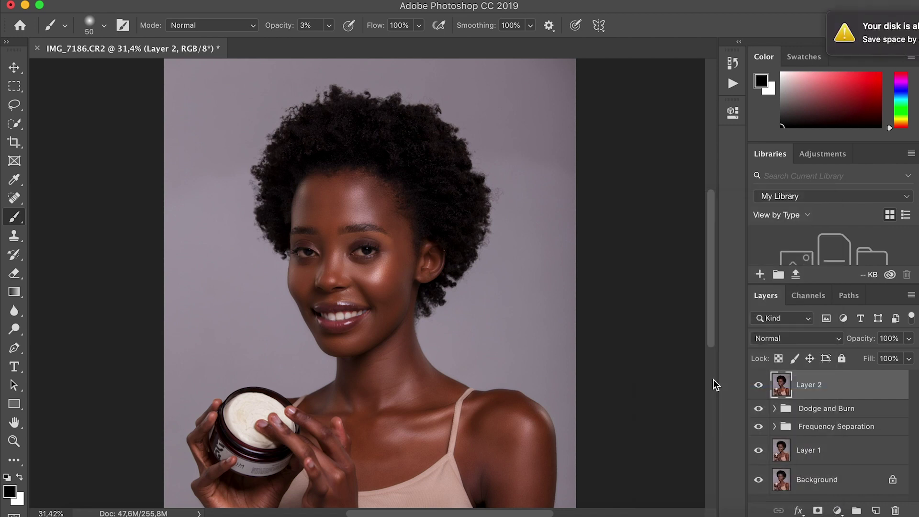
left_click(878, 23)
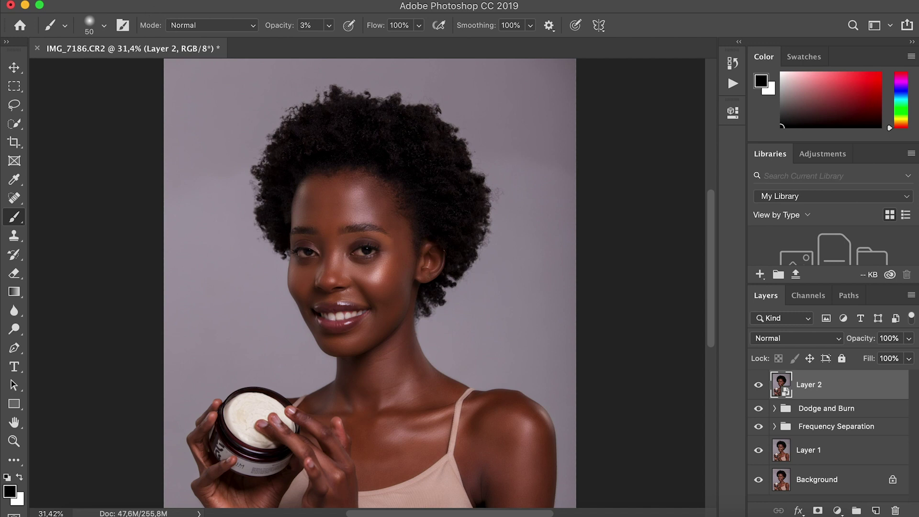
- Start a Save for Web export of the portrait and set the file format to JPEG
left_click(128, 0)
mouse_move(188, 174)
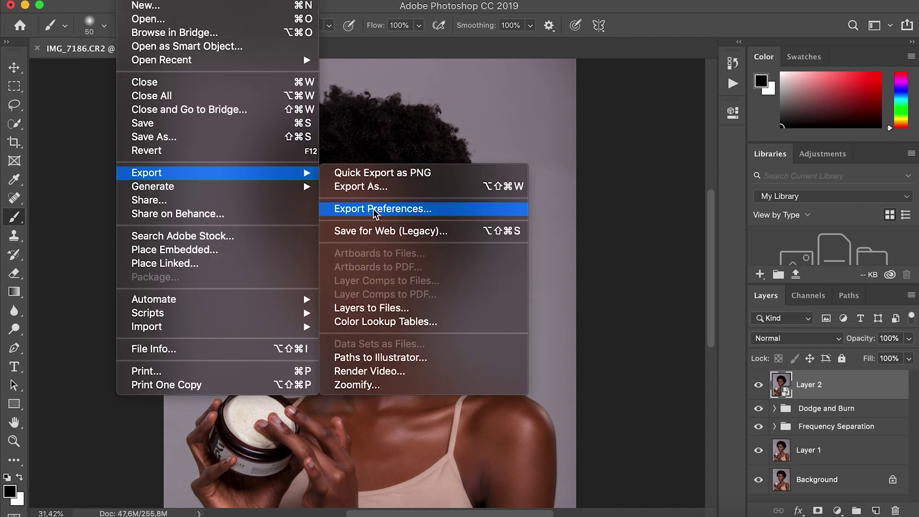
left_click(382, 232)
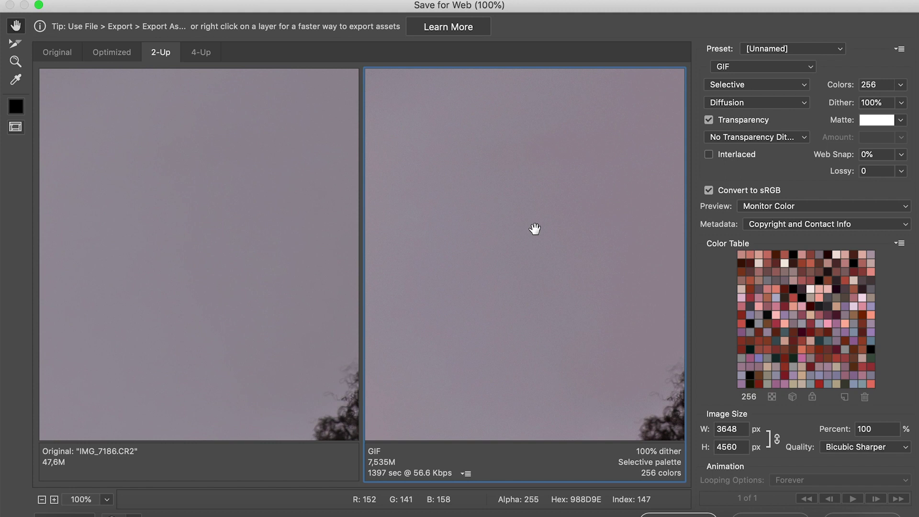
left_click(789, 70)
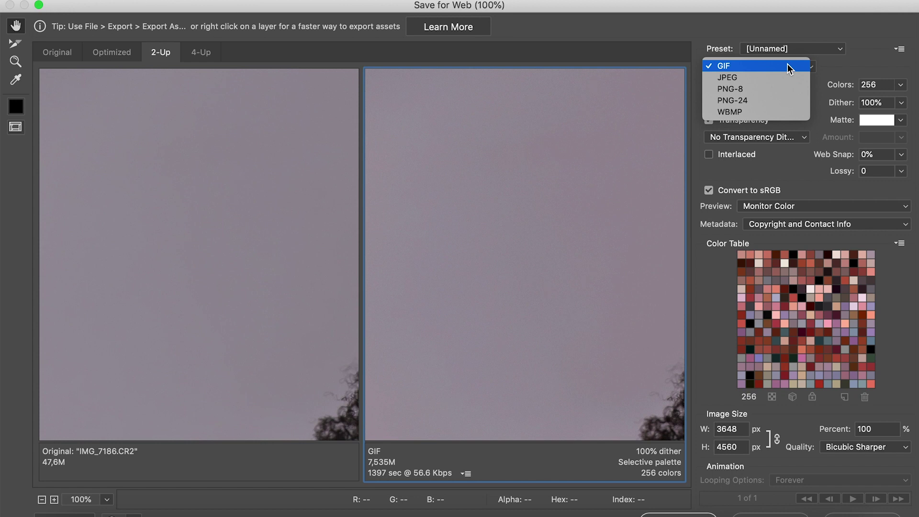
left_click(789, 70)
left_click(787, 67)
left_click(754, 80)
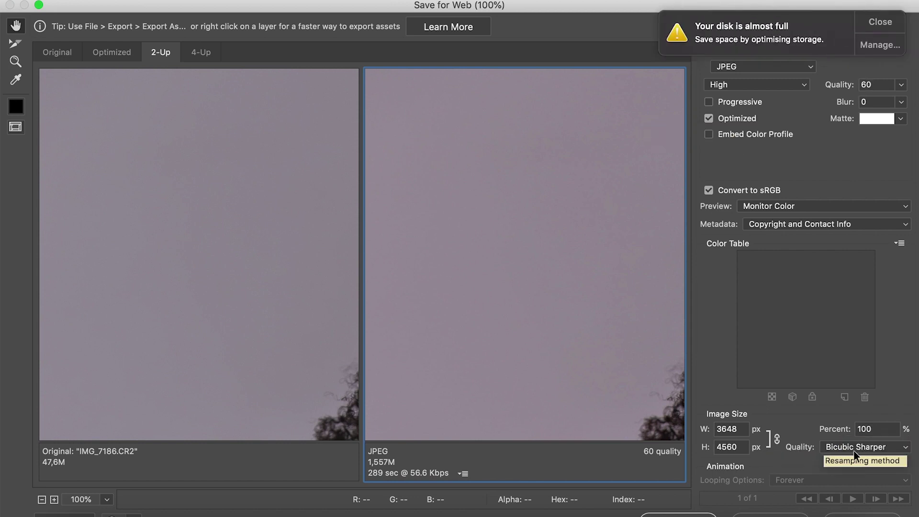
- Fit the export previews to the view and save the full-size JPEG as IMG_7186.jpg on the Desktop
left_click(882, 21)
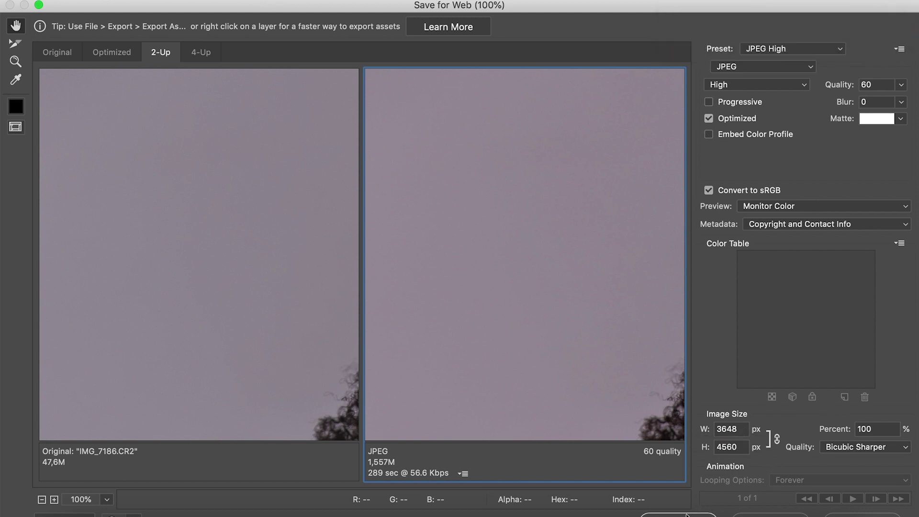
left_click(108, 499)
left_click(145, 493)
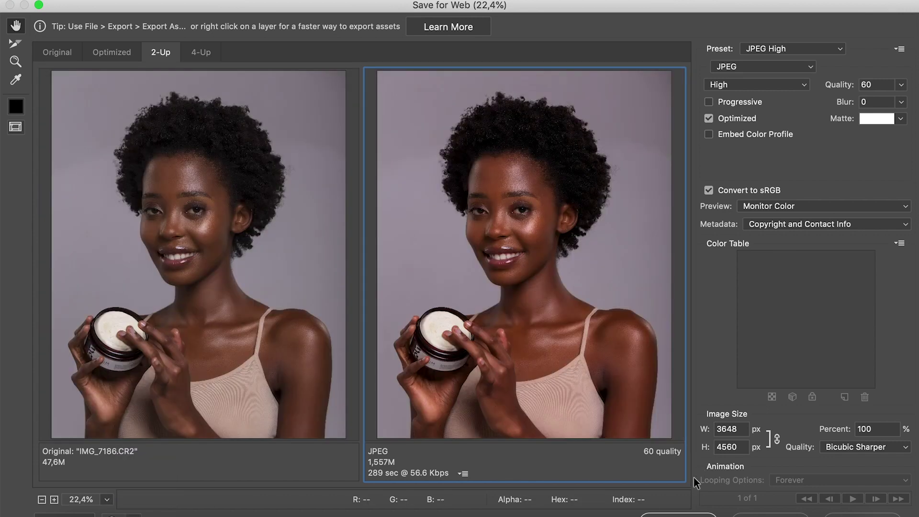
left_click(666, 515)
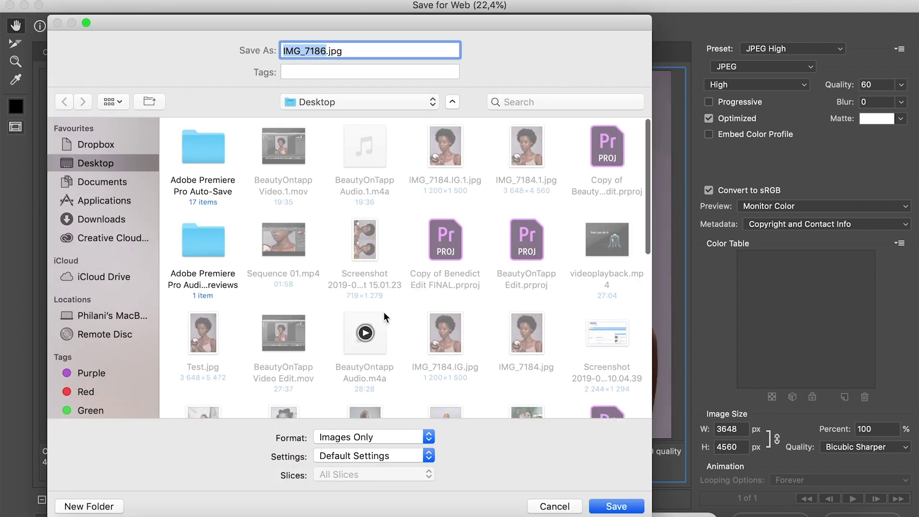
left_click(609, 508)
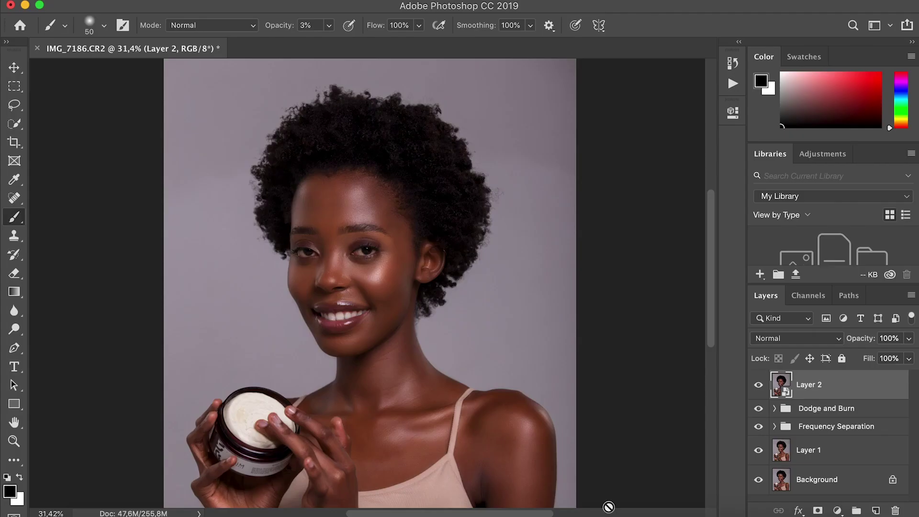
- Start another Save for Web export of the portrait and set the JPEG's image width to 1200 px
scroll(431, 290, "down", 3)
scroll(431, 290, "down", 1)
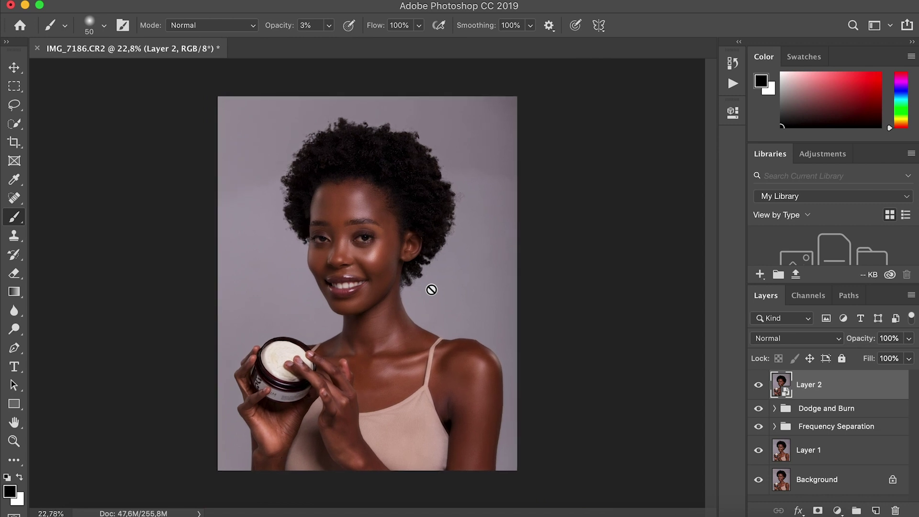
scroll(432, 290, "up", 1)
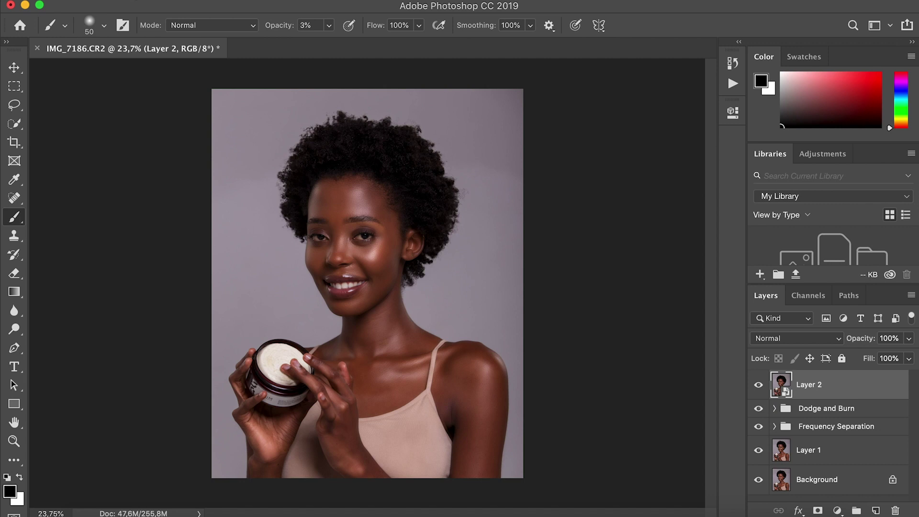
left_click(133, 0)
mouse_move(222, 174)
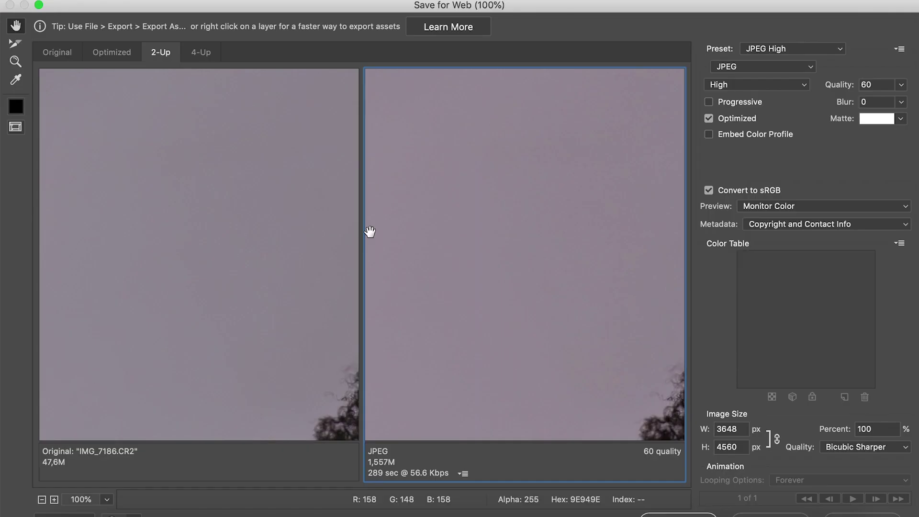
left_click(710, 430)
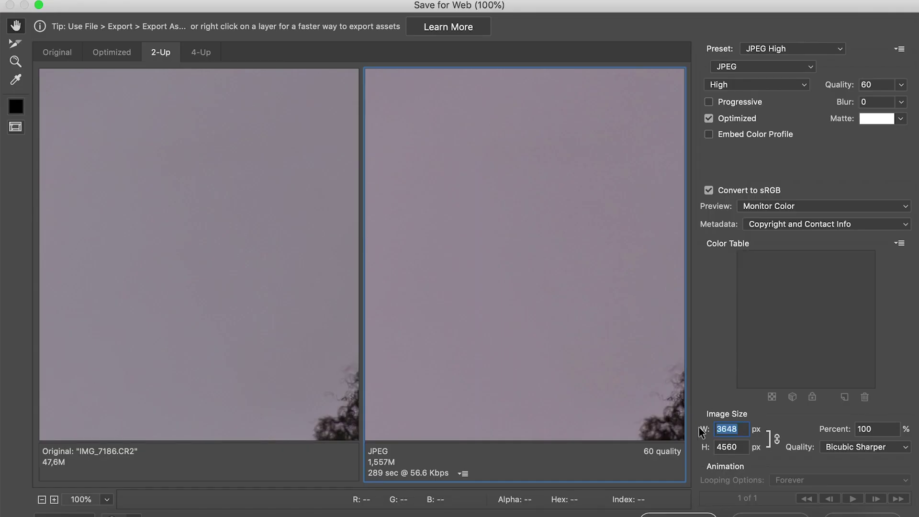
type("1200")
left_click(244, 444)
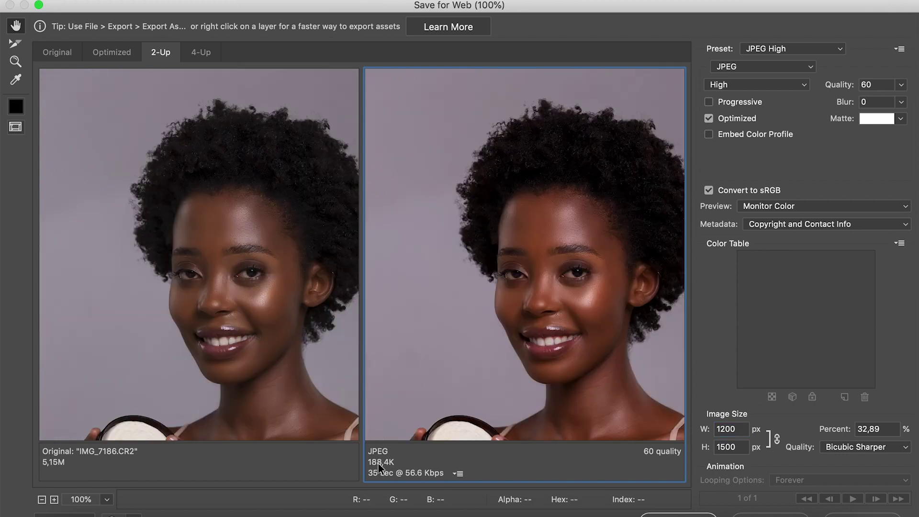
- Fit the export previews to the view and save the resized JPEG as IMG_7186.IG.jpg on the Desktop
left_click(107, 500)
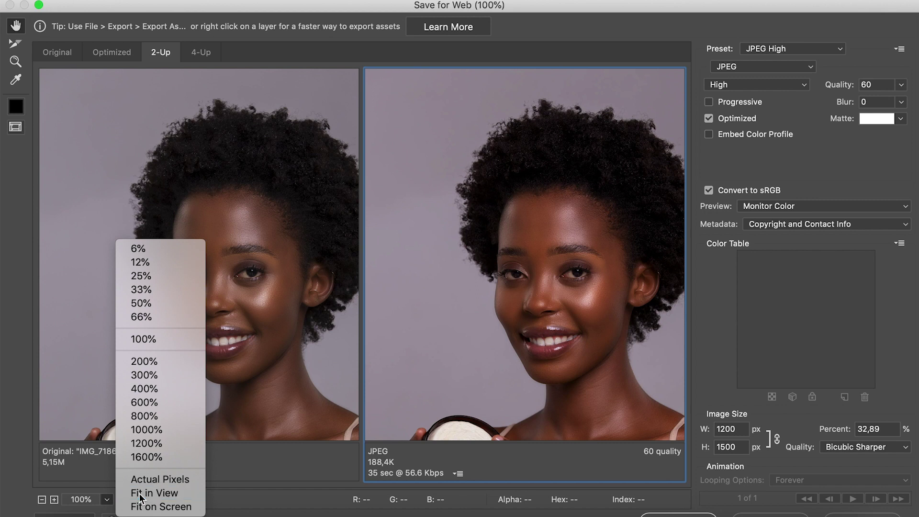
left_click(141, 498)
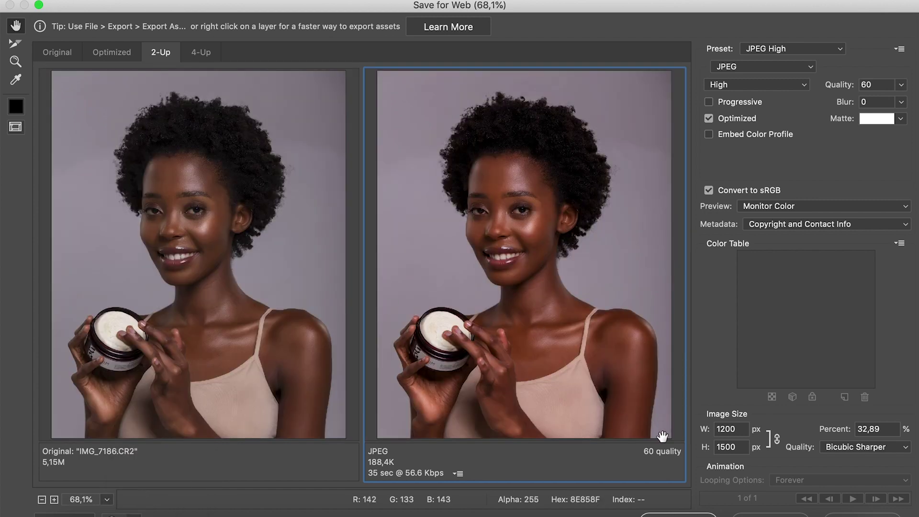
left_click(679, 514)
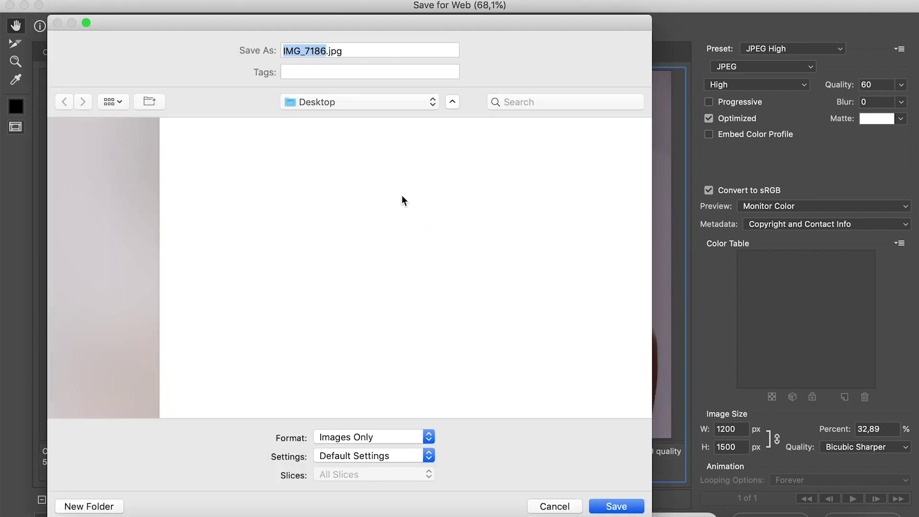
key("Right")
type(".IG")
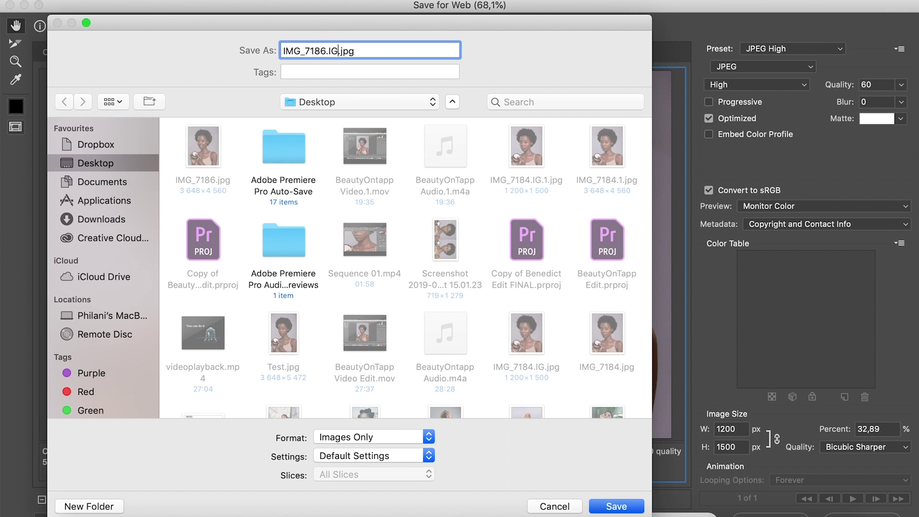
left_click(618, 507)
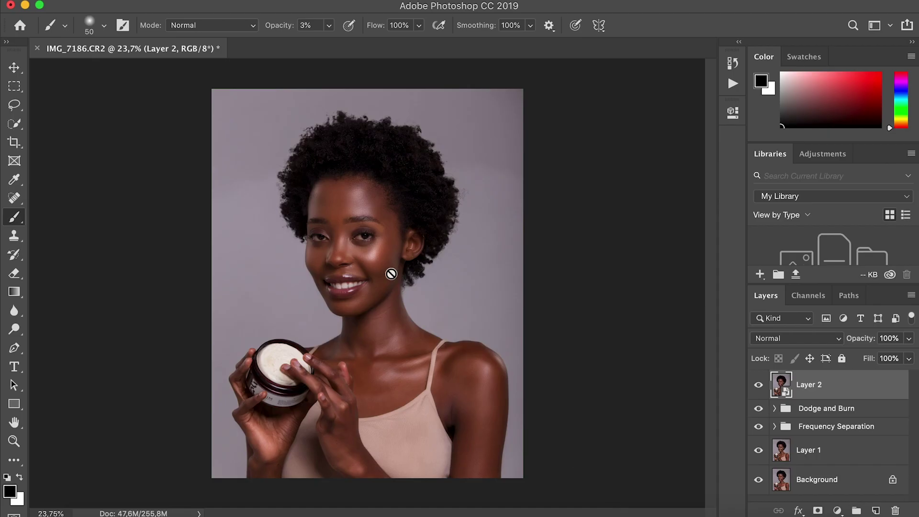